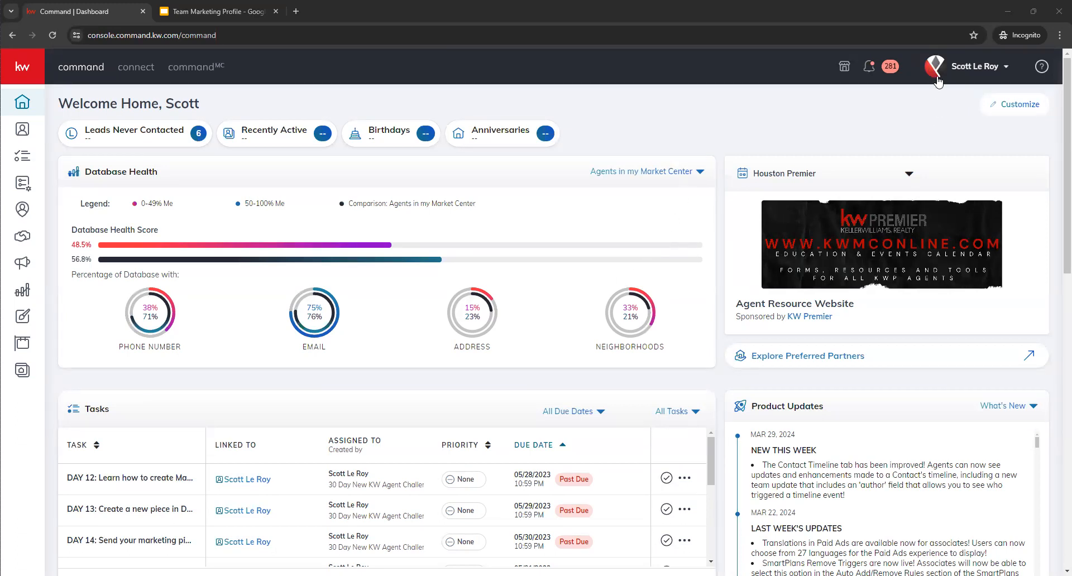
- Switch to The Dream Team account and open its Marketing Profile under Connect Settings
left_click(974, 78)
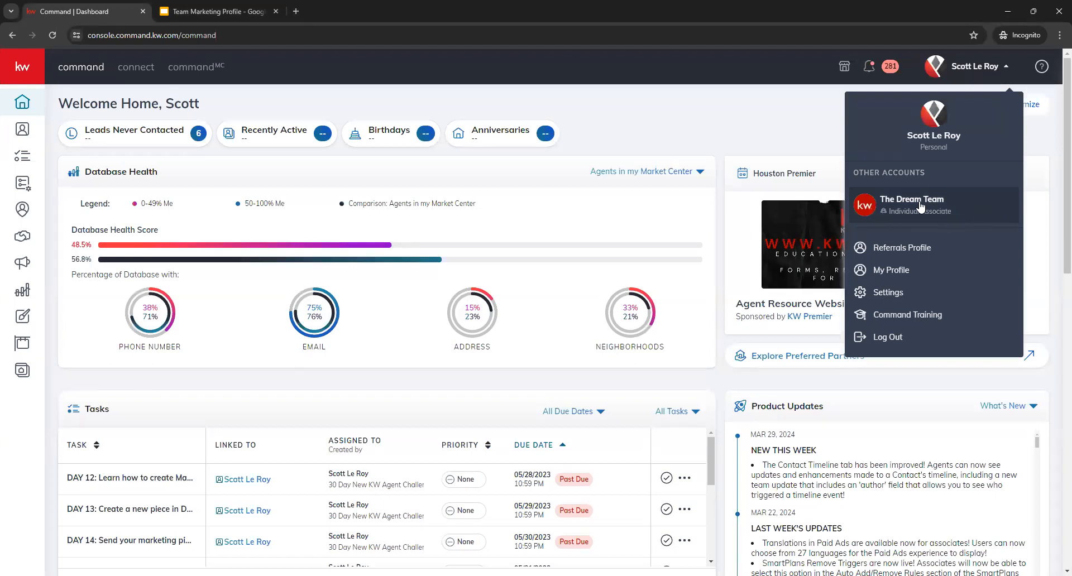
left_click(960, 214)
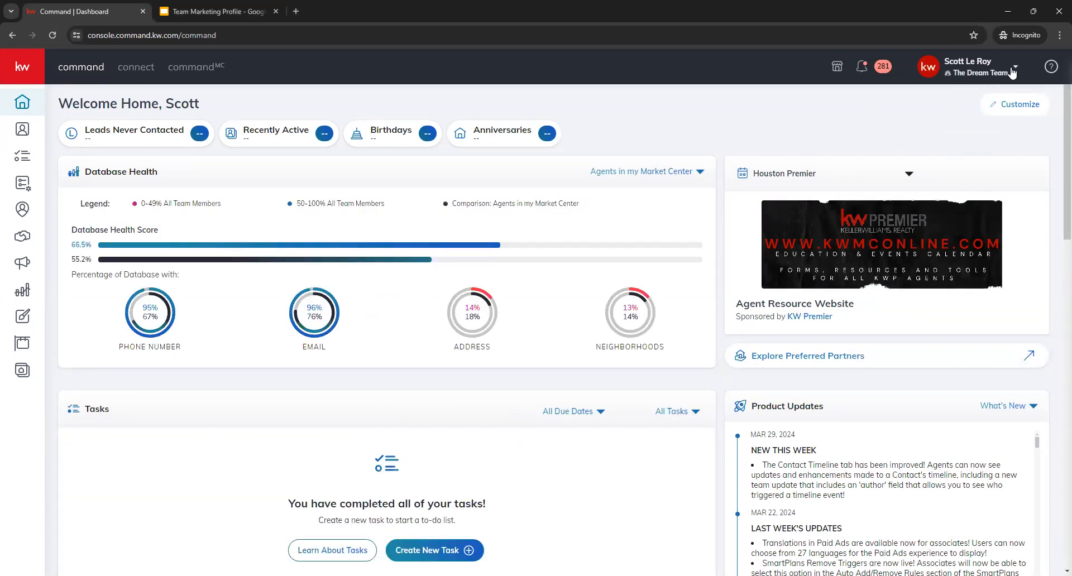
left_click(976, 72)
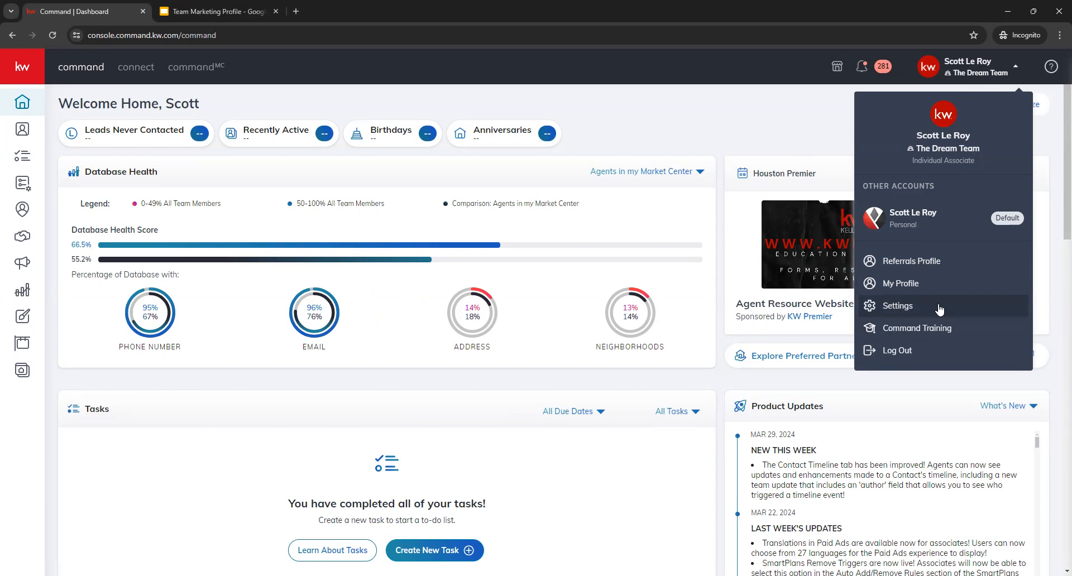
left_click(1004, 311)
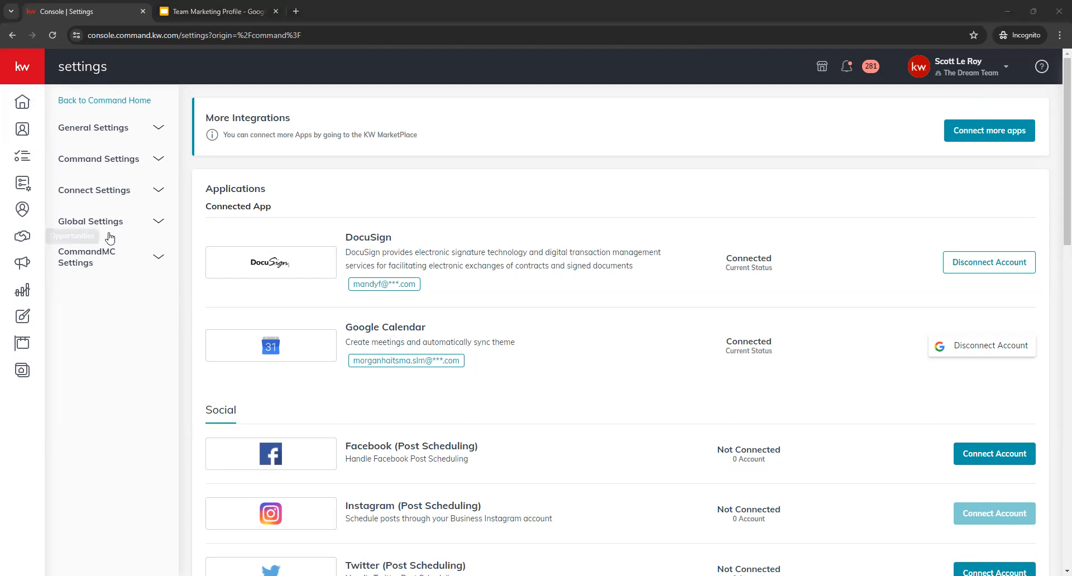
left_click(132, 199)
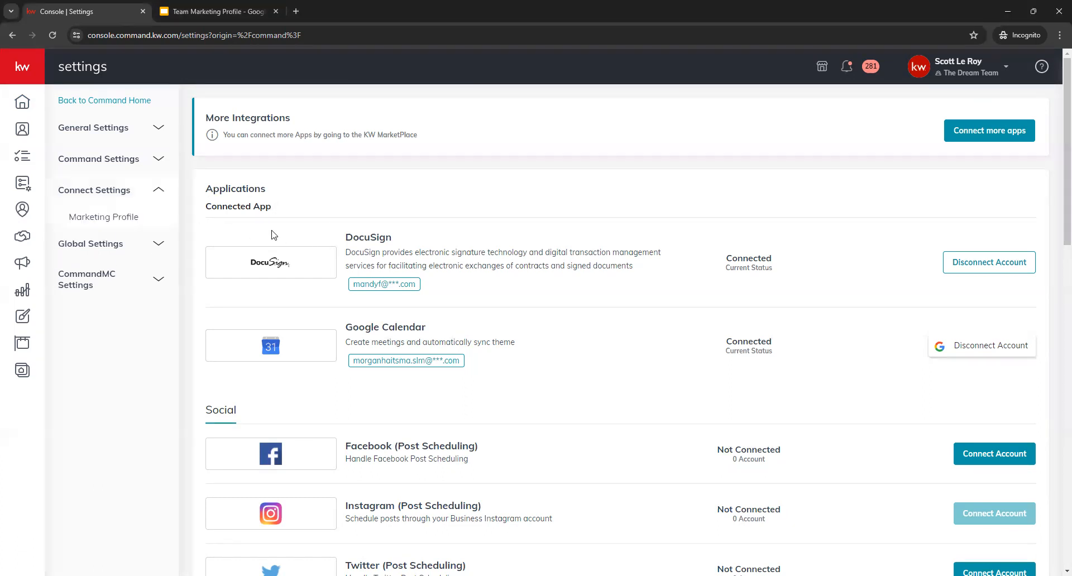
left_click(142, 223)
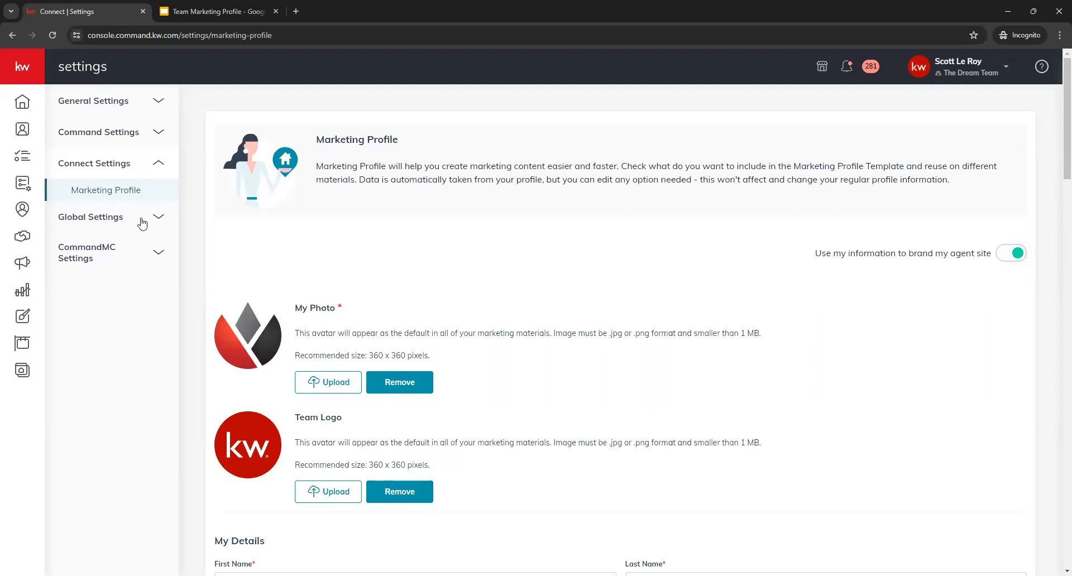
- Examine the Marketing Profile's introduction, photo and logo sections, and bring up the Team Marketing Profile slides for comparison
left_click_drag(403, 141, 308, 139)
left_click(350, 152)
scroll(721, 291, "down", 4)
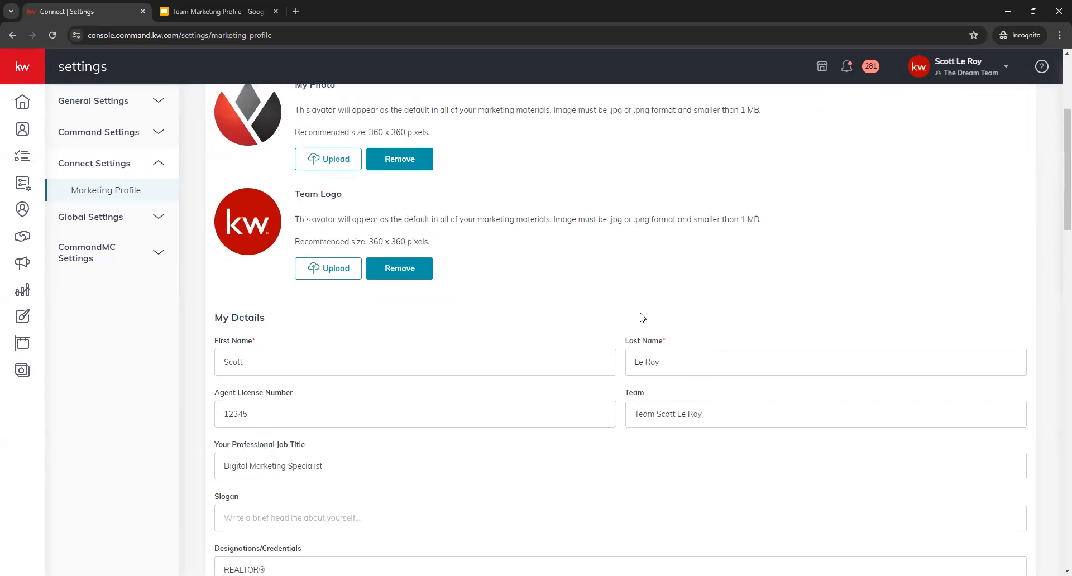
scroll(587, 378, "up", 4)
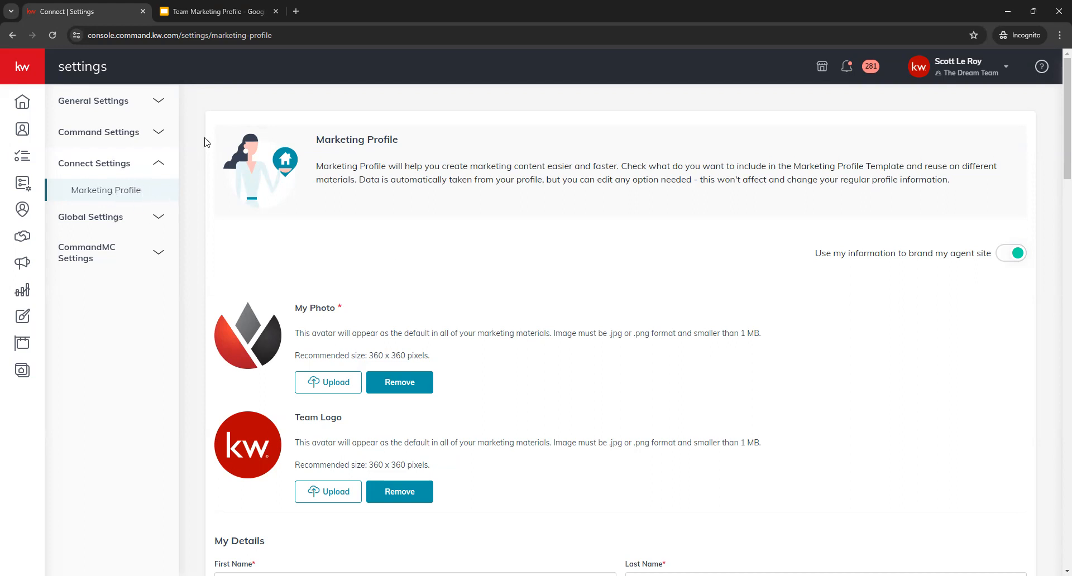
left_click(204, 11)
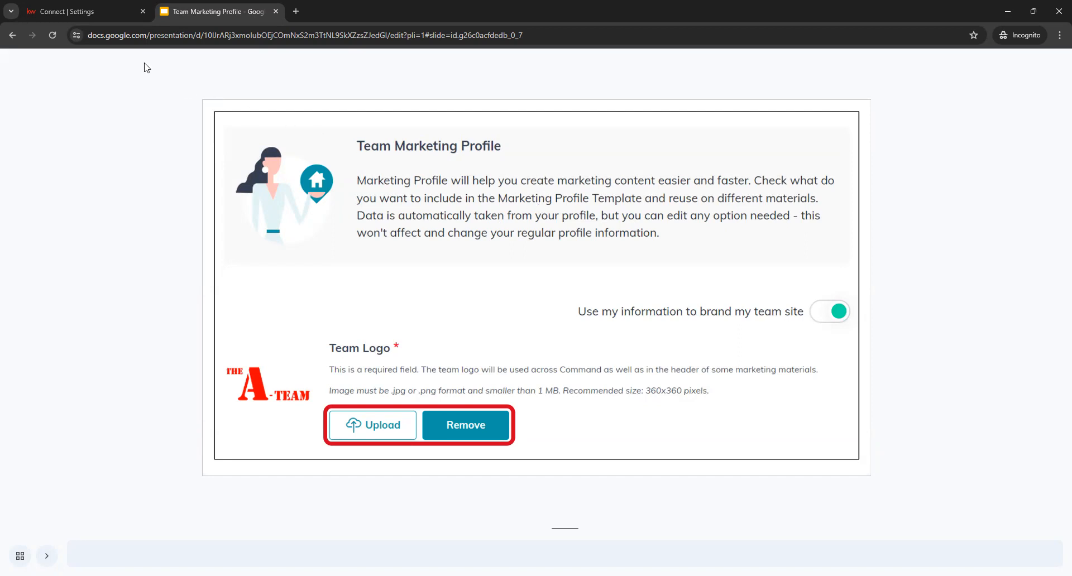
- Return to the Command settings and review the Marketing Profile's details, affiliations, bio, contact, brokerage and compliance fields
left_click(105, 15)
scroll(570, 246, "down", 9)
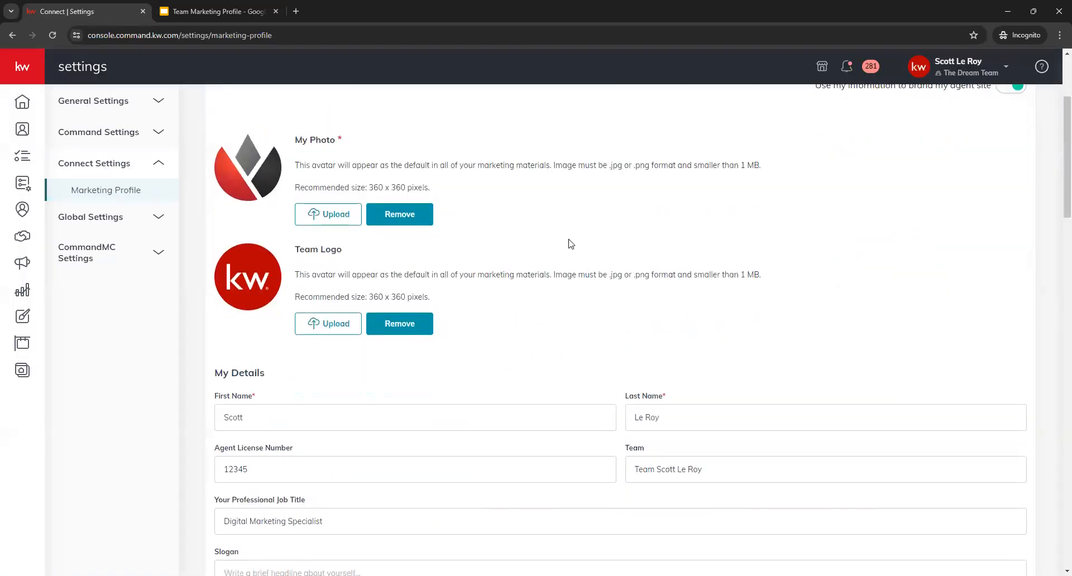
scroll(349, 239, "down", 8)
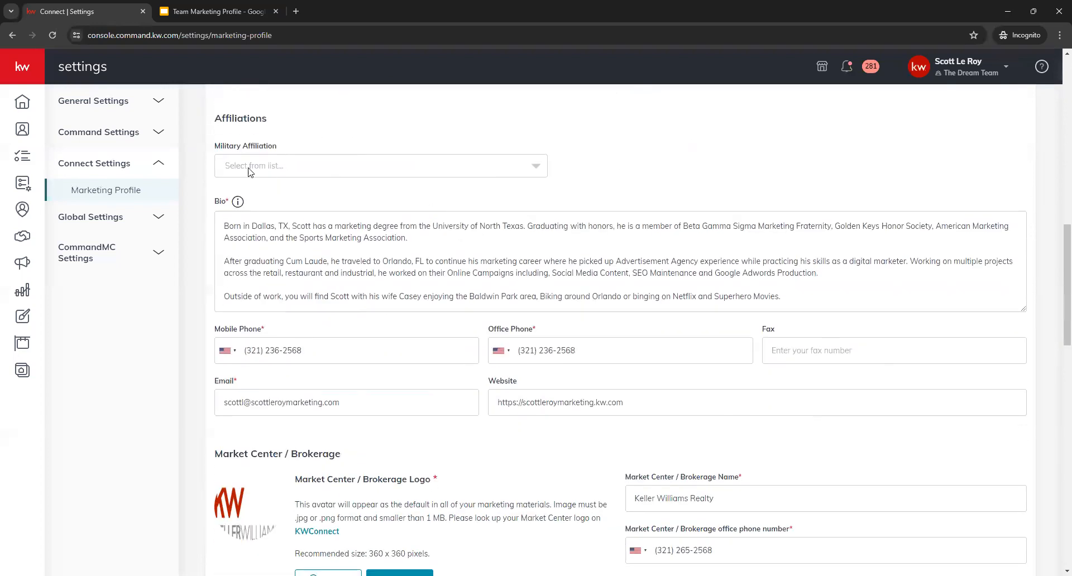
scroll(201, 335, "down", 5)
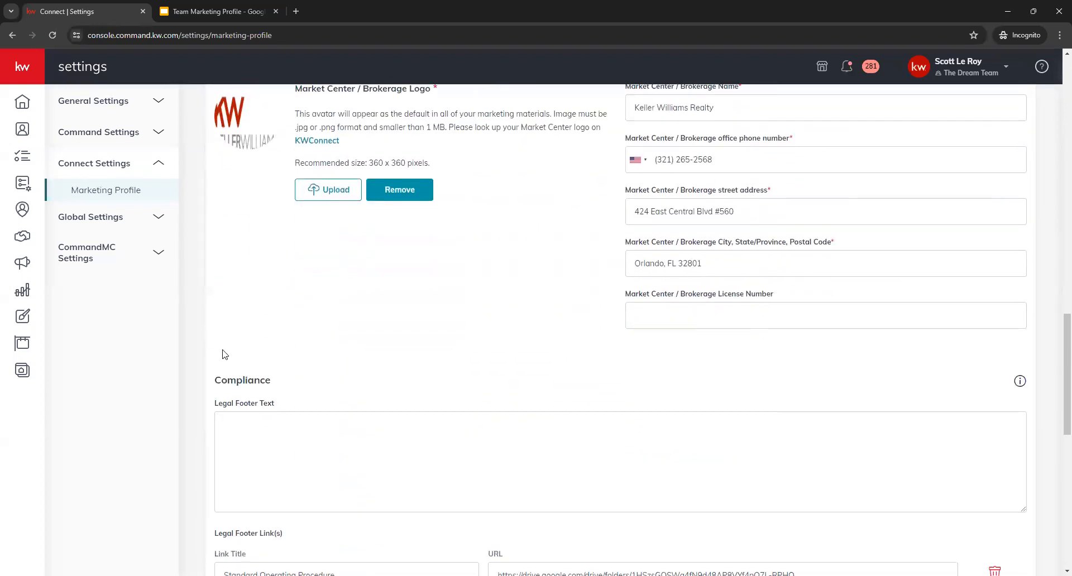
scroll(206, 370, "up", 4)
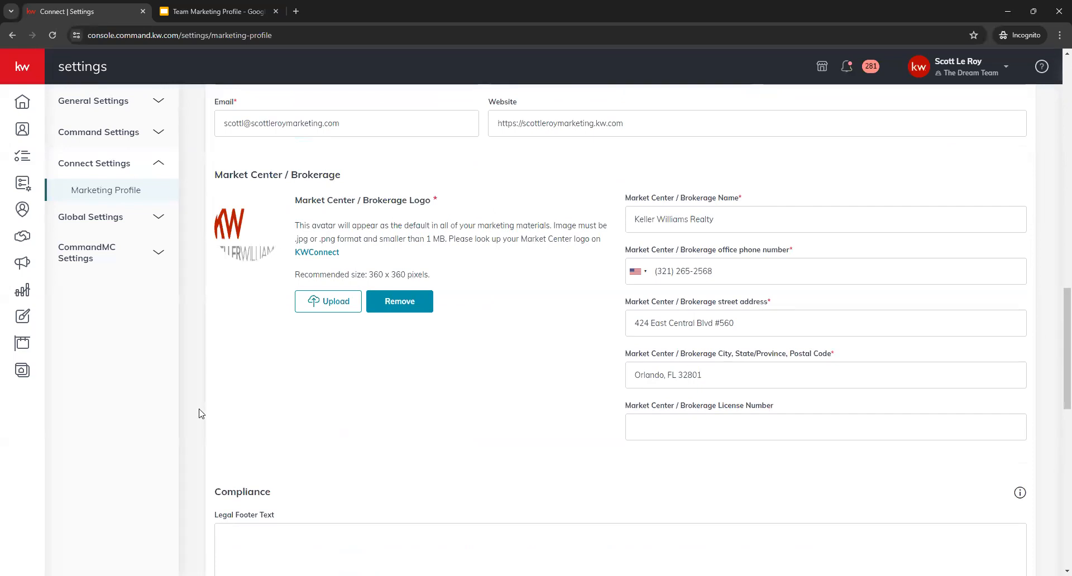
scroll(201, 413, "up", 7)
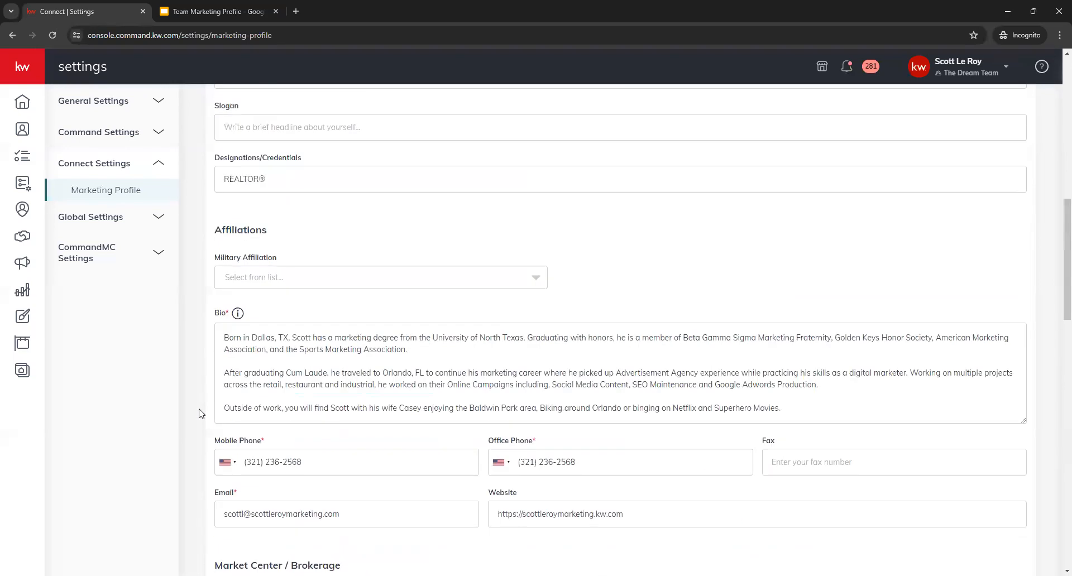
scroll(201, 413, "up", 6)
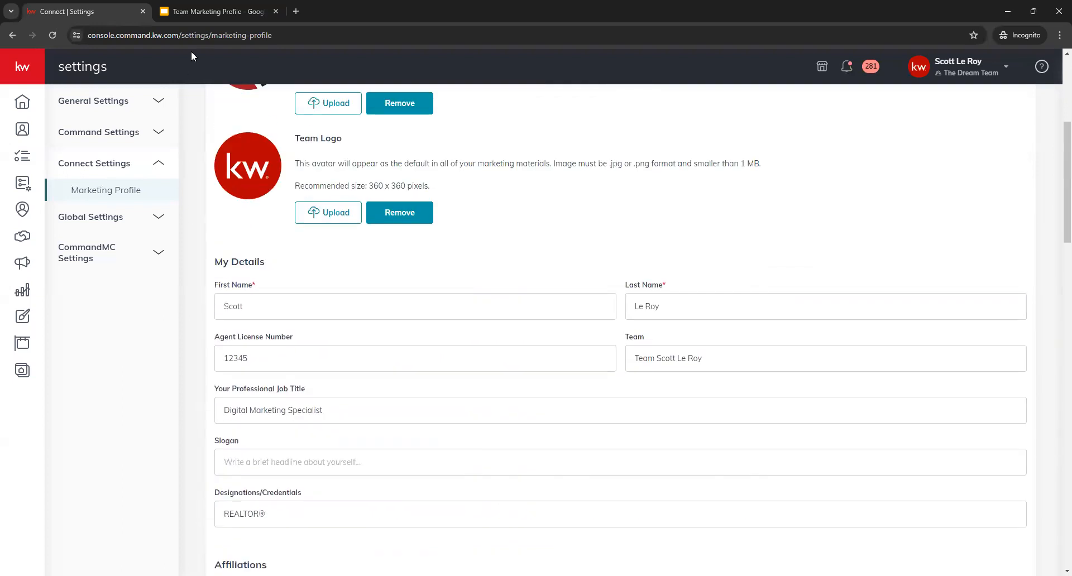
- Switch to the Google Slides presentation and go through the Team Marketing Profile slides from Team Logo to Manage My Team Site
left_click(211, 10)
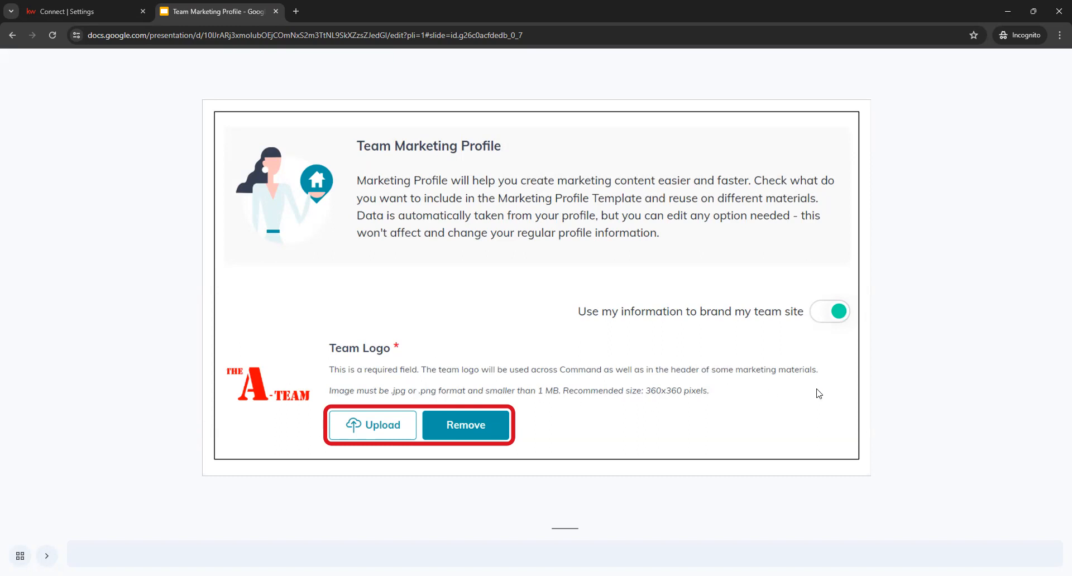
key("Right")
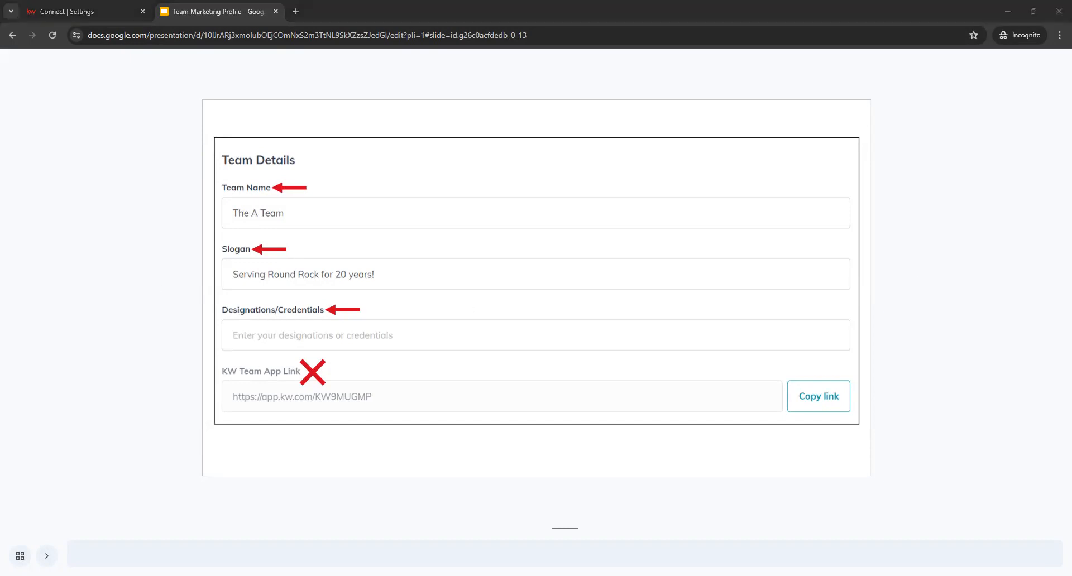
left_click(538, 327)
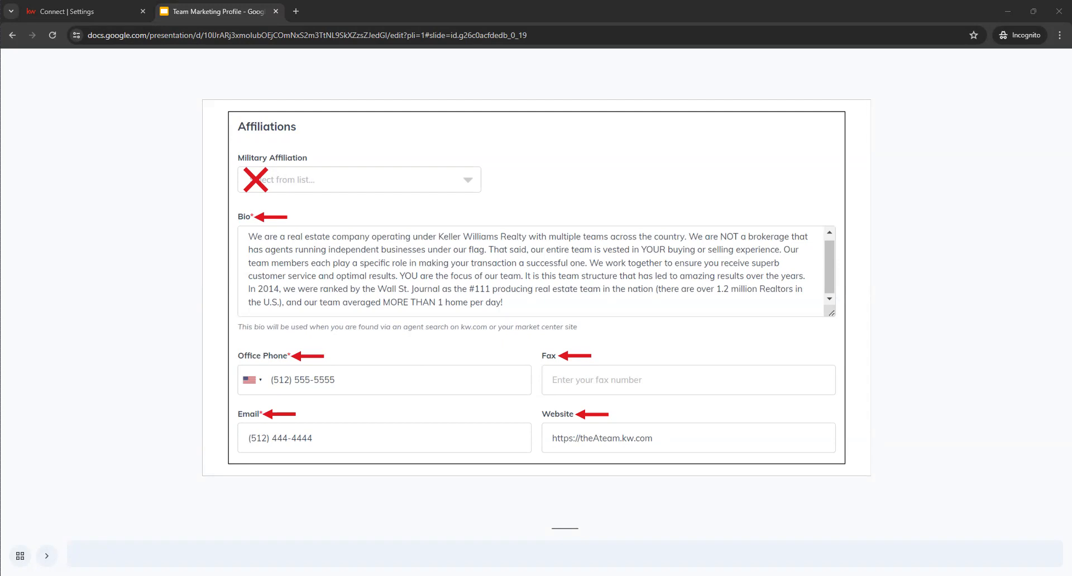
scroll(126, 345, "down", 1)
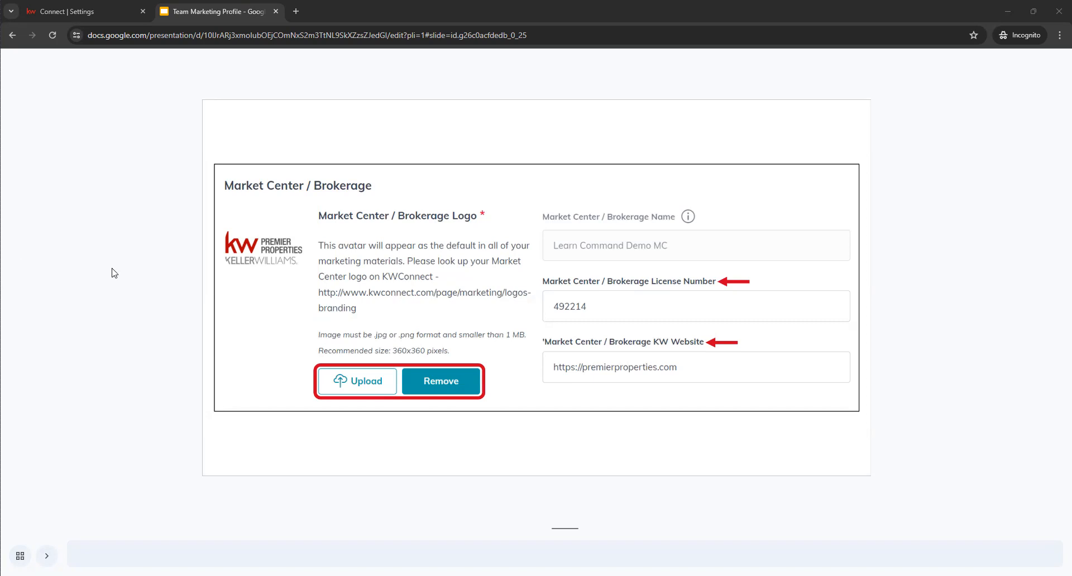
scroll(105, 279, "down", 1)
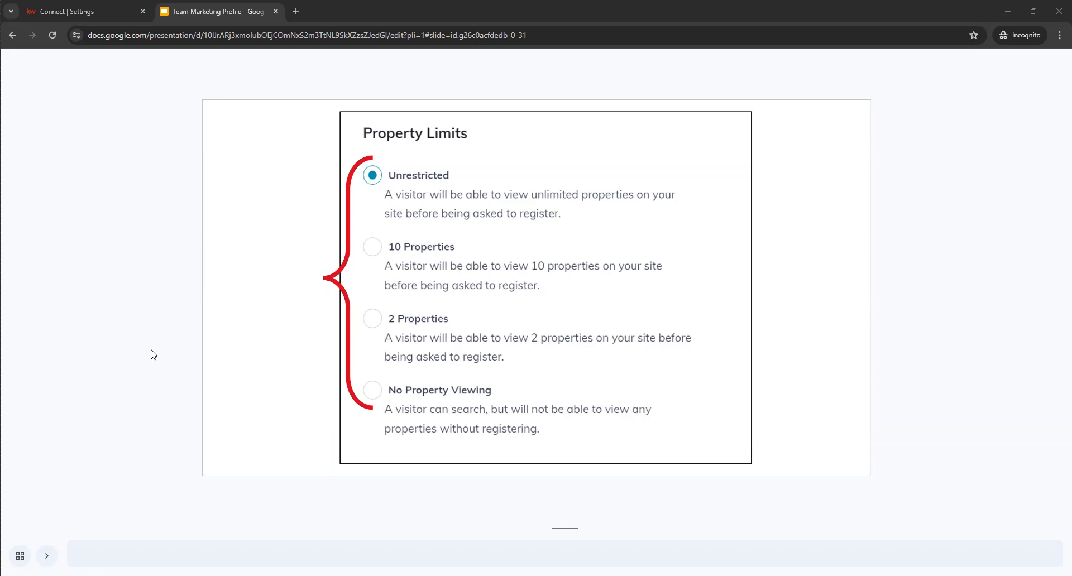
key("Right")
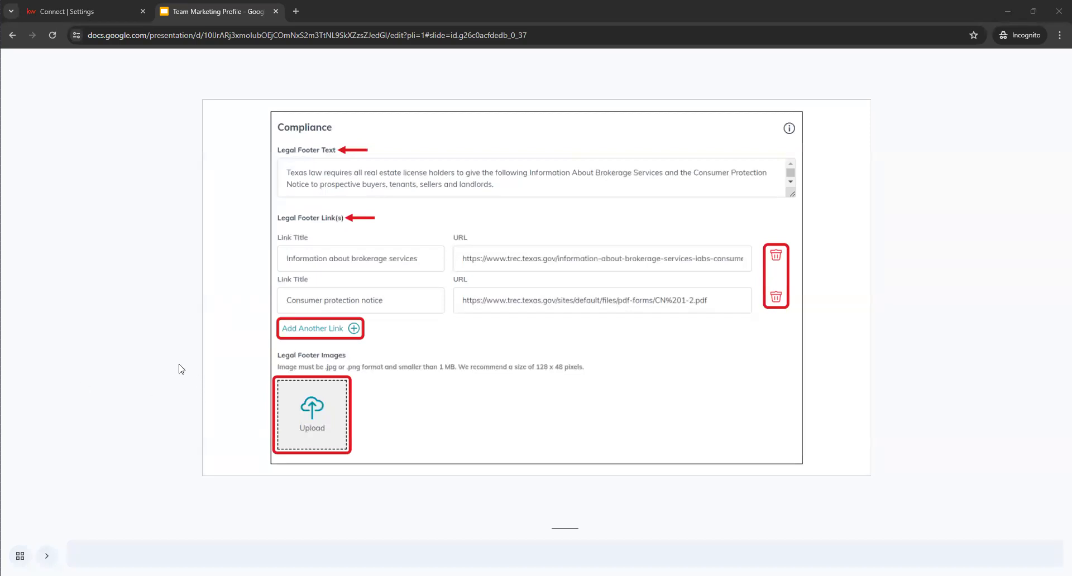
scroll(179, 364, "down", 1)
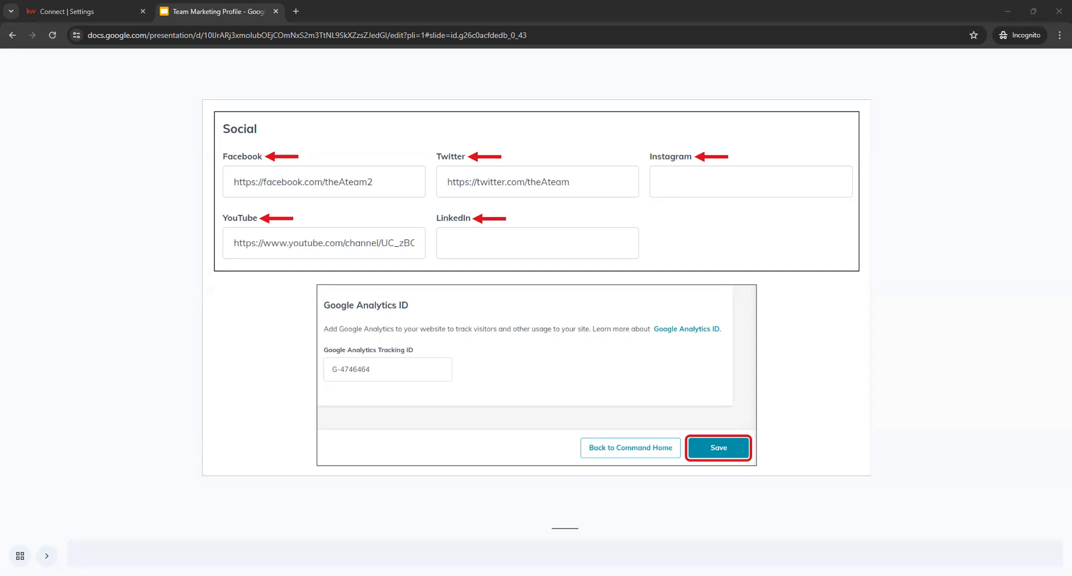
scroll(229, 361, "down", 1)
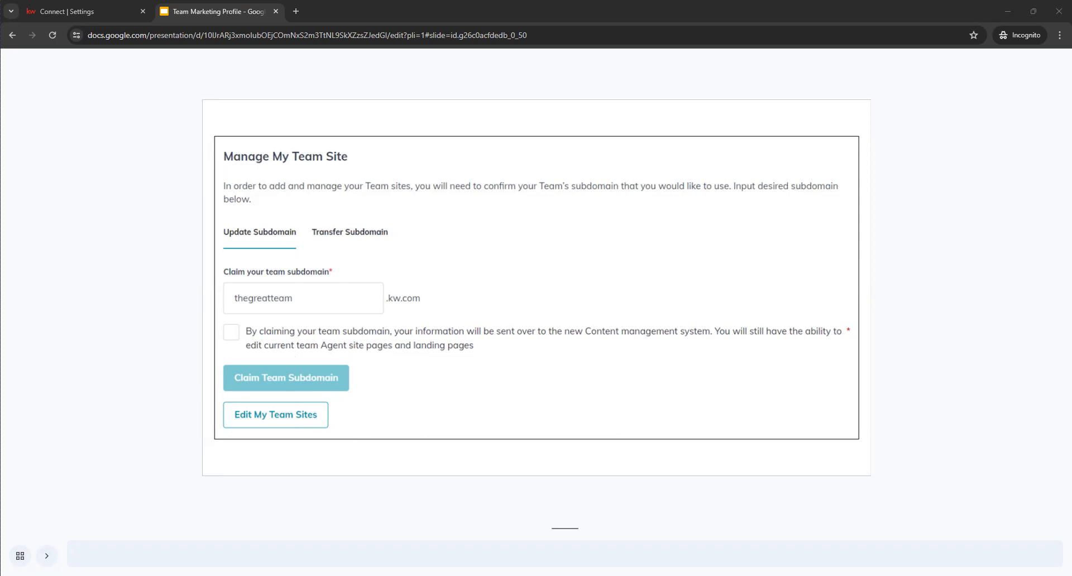
- Return to Command, open the Consumer area's My Website page, and expand the navigation to show its labels
left_click(95, 9)
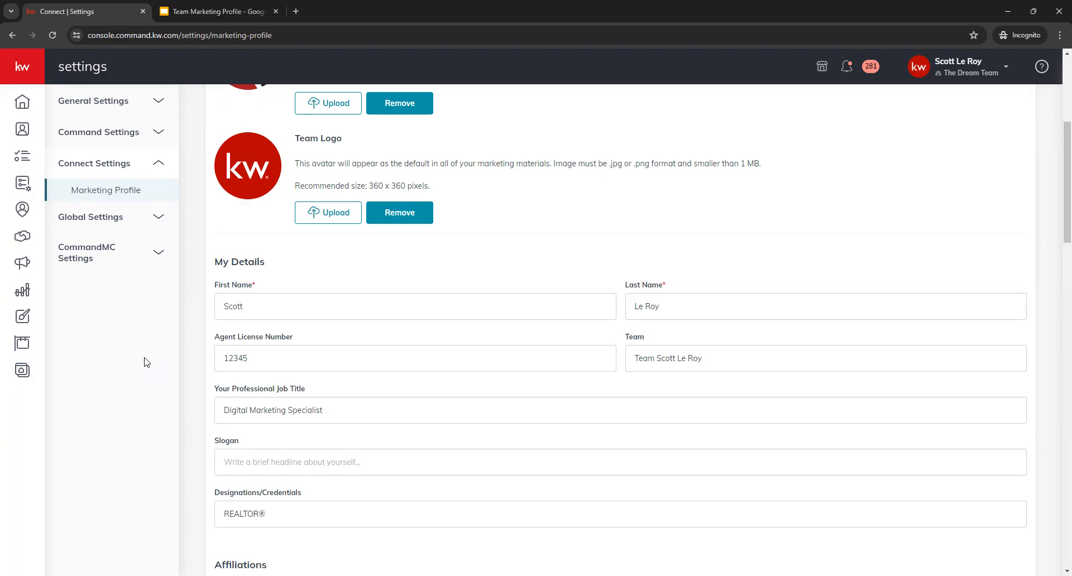
left_click(20, 375)
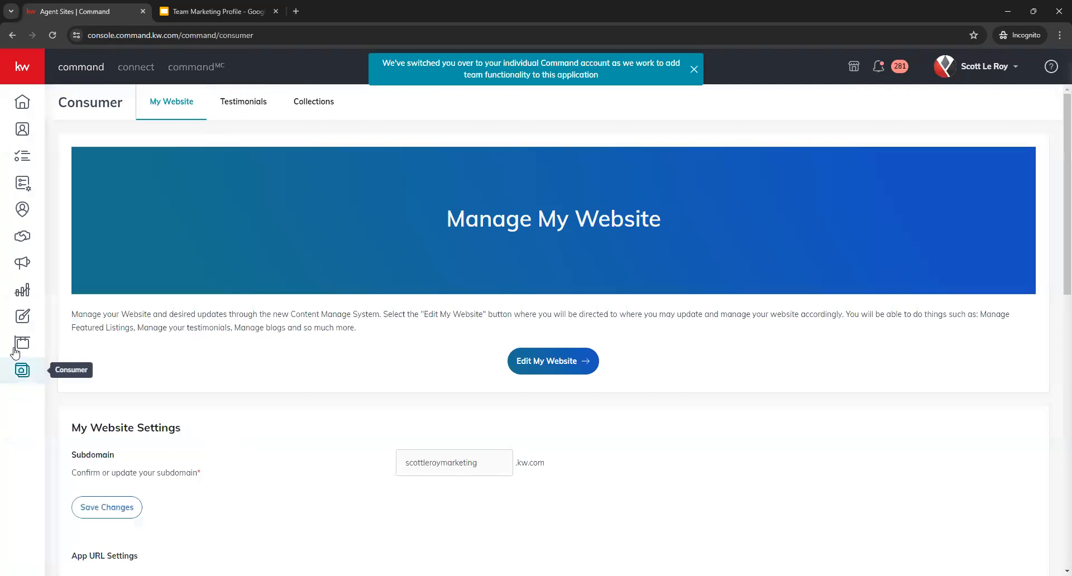
left_click(19, 67)
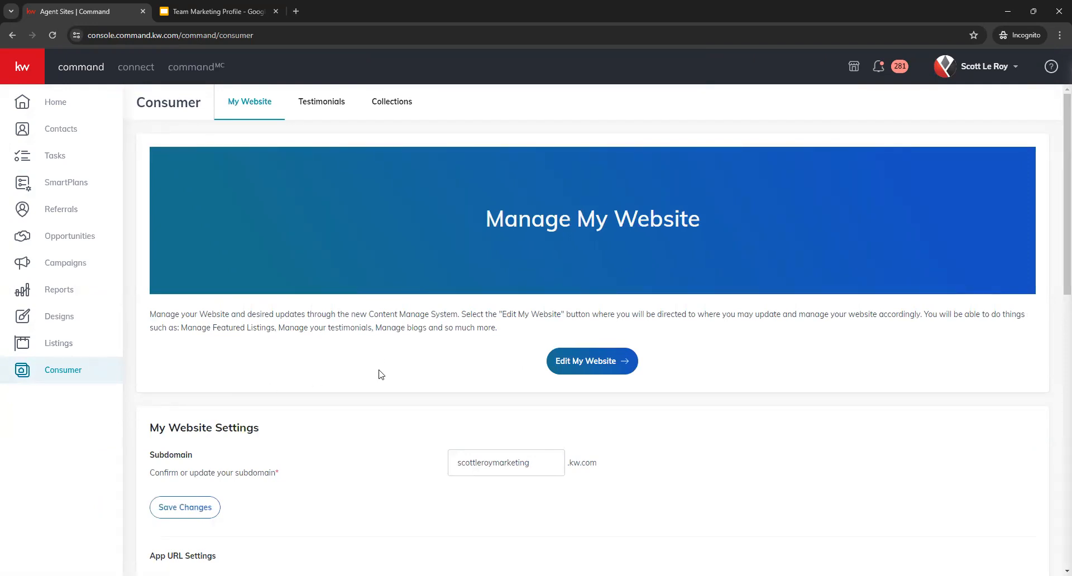
- Review the website's subdomain, App URL, Team Referral Links, display preferences and Forced Registration property limits
scroll(382, 380, "down", 1)
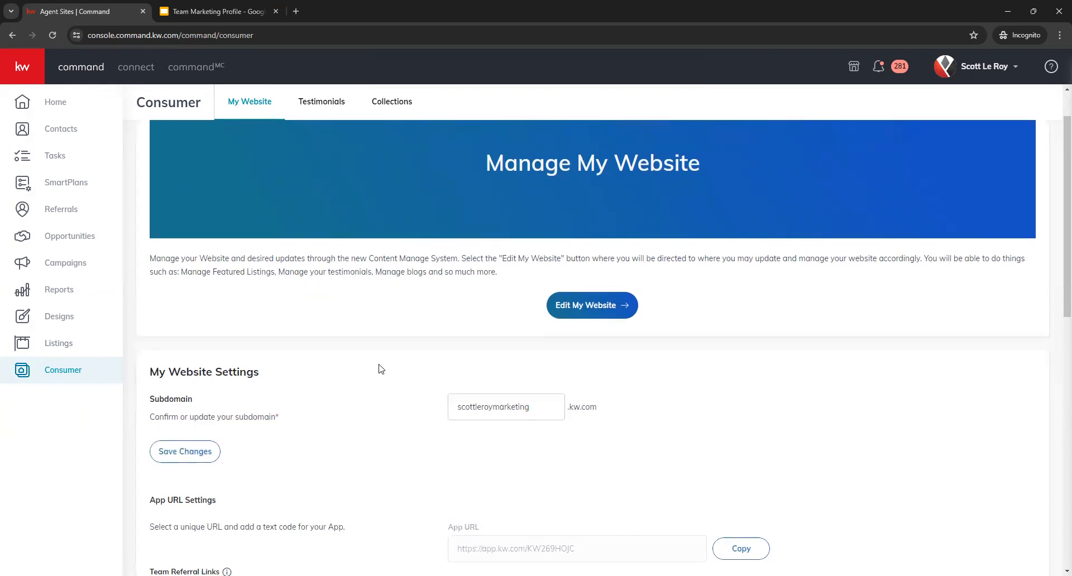
scroll(385, 380, "up", 1)
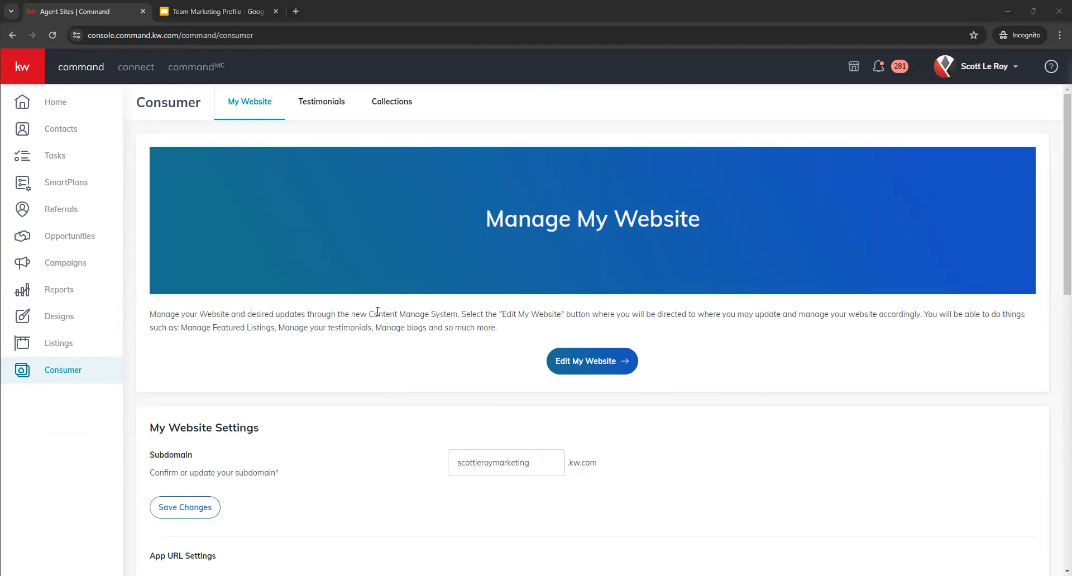
scroll(375, 366, "down", 1)
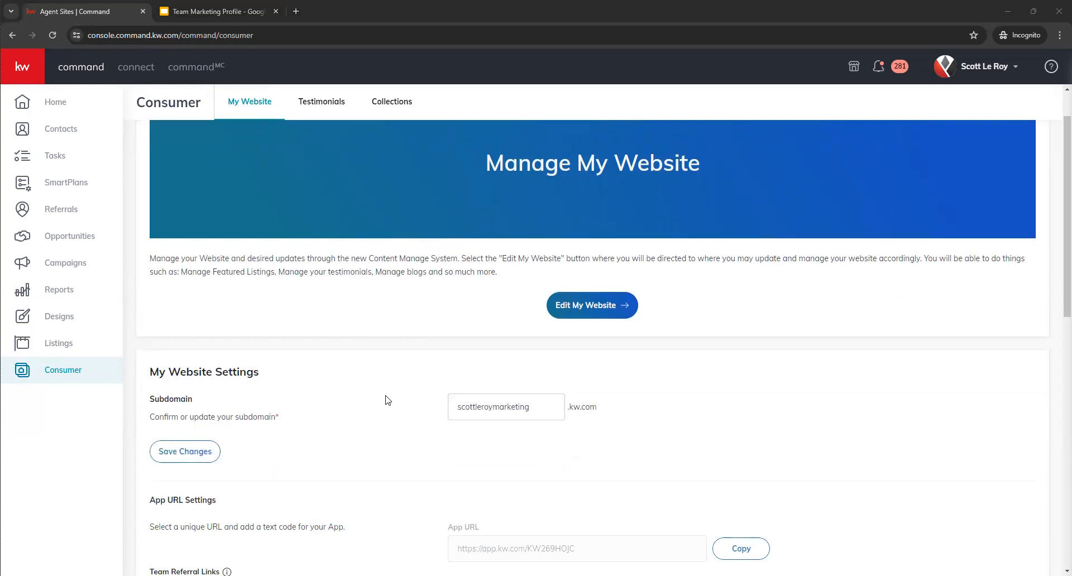
scroll(386, 401, "down", 1)
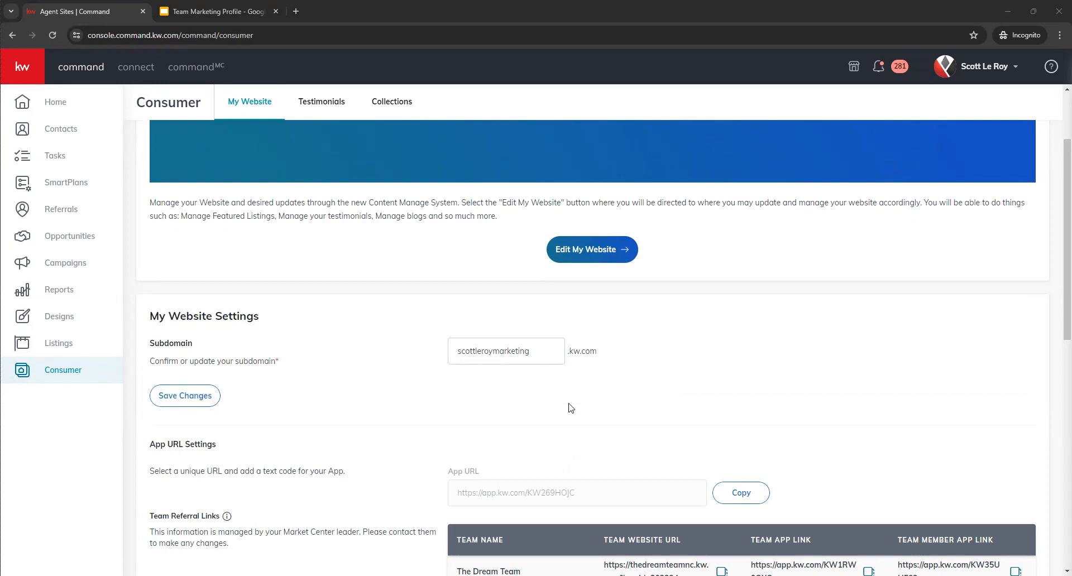
scroll(408, 380, "down", 2)
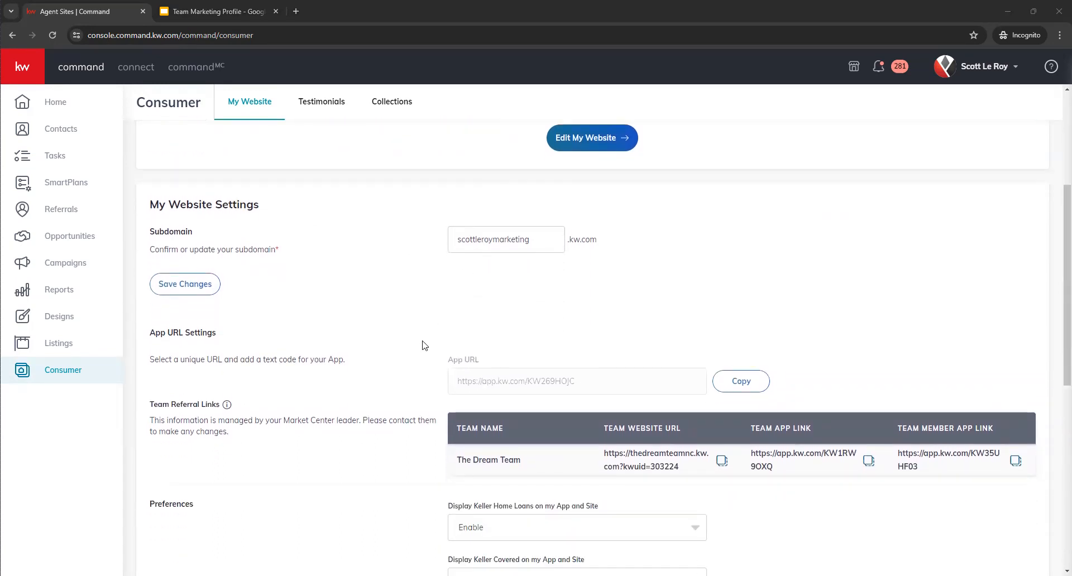
scroll(384, 342, "down", 1)
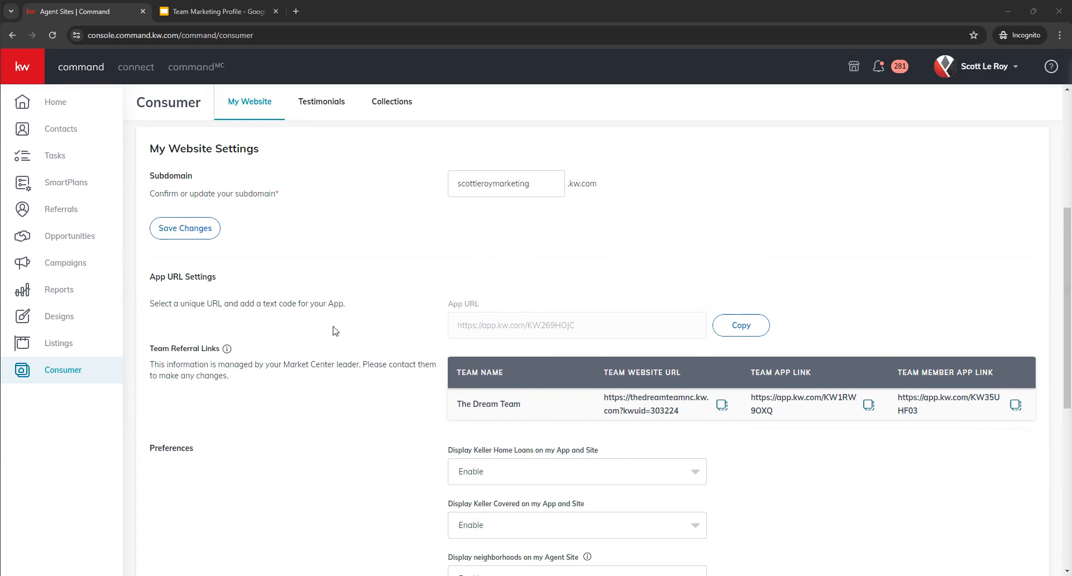
scroll(389, 268, "down", 2)
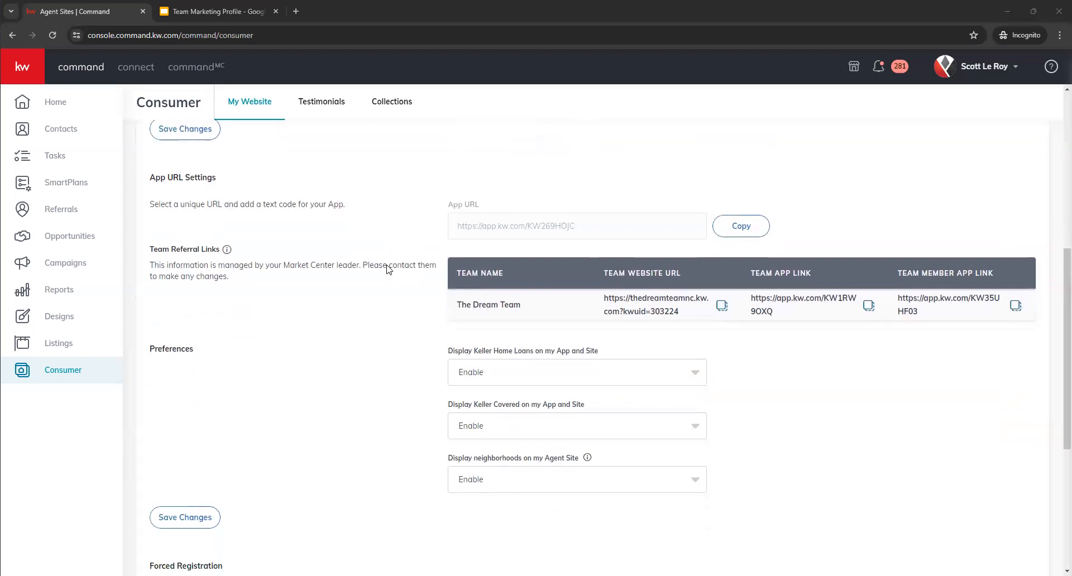
scroll(389, 268, "down", 3)
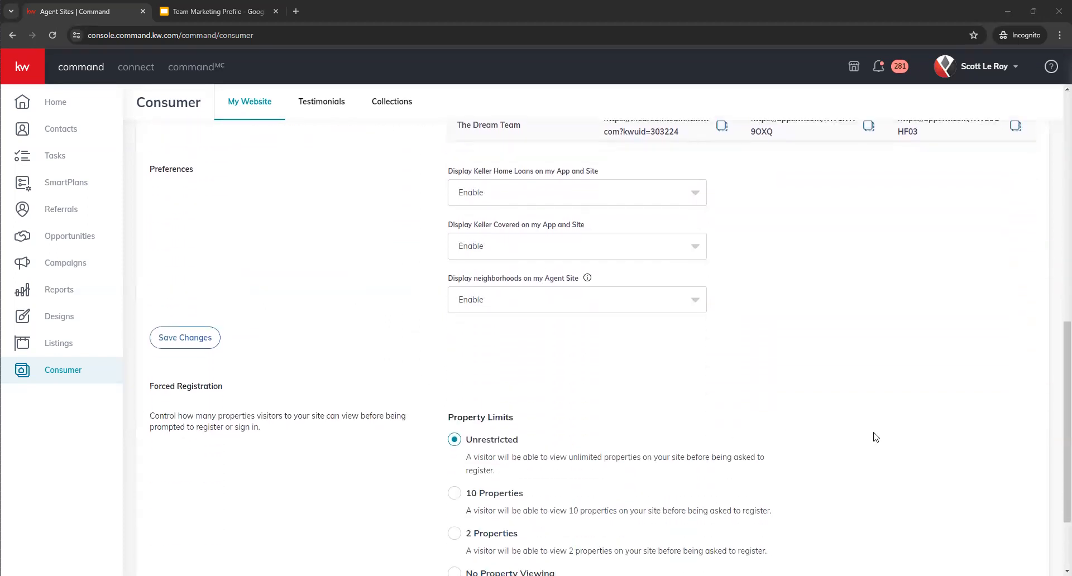
scroll(905, 367, "down", 1)
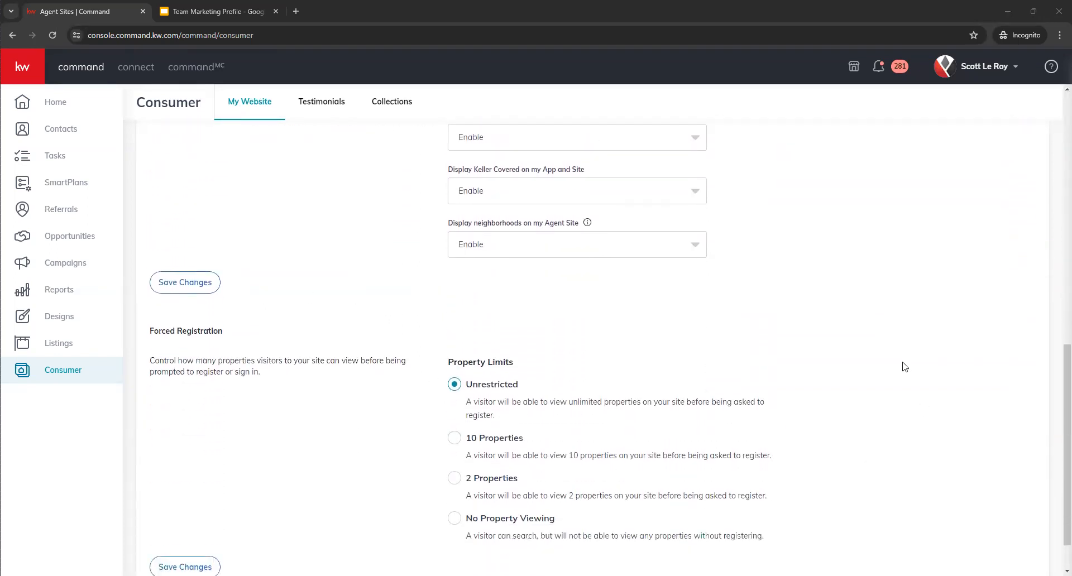
- Return to the Manage My Website section, open the website editor, and choose to explore it without the tour
scroll(944, 458, "up", 2)
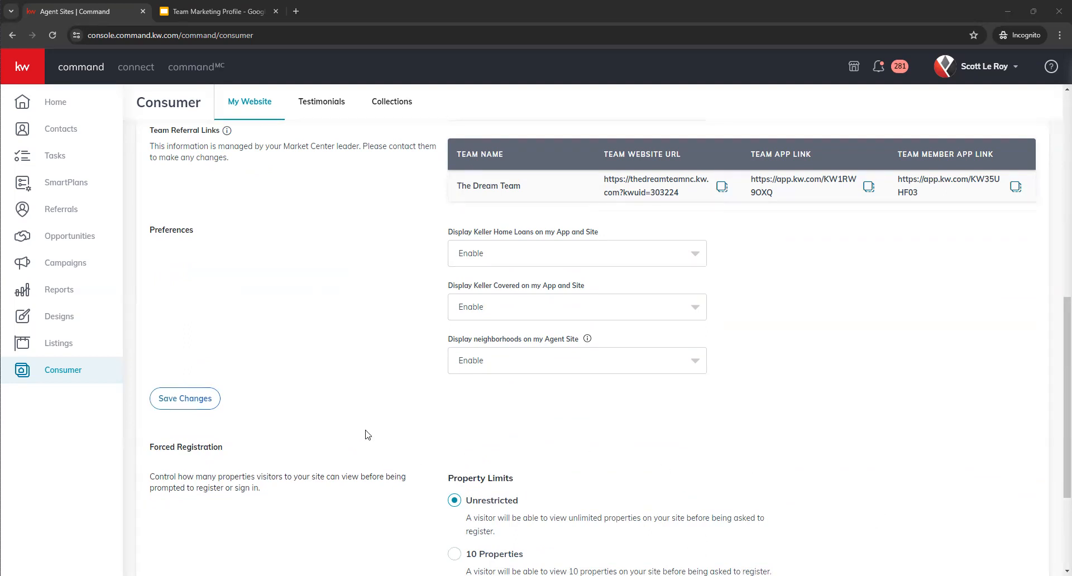
scroll(382, 441, "up", 3)
scroll(379, 449, "up", 5)
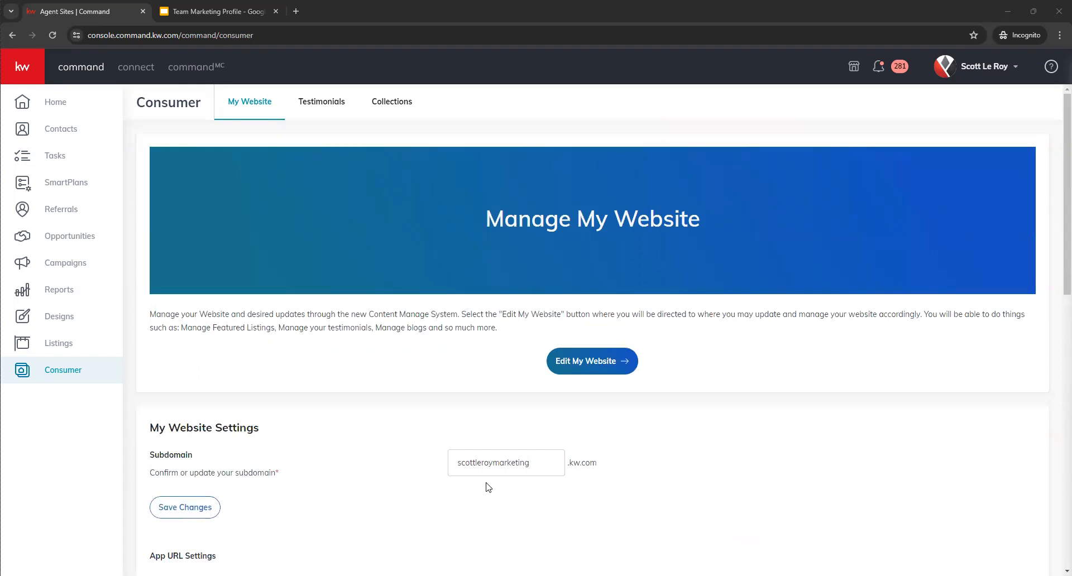
left_click(595, 370)
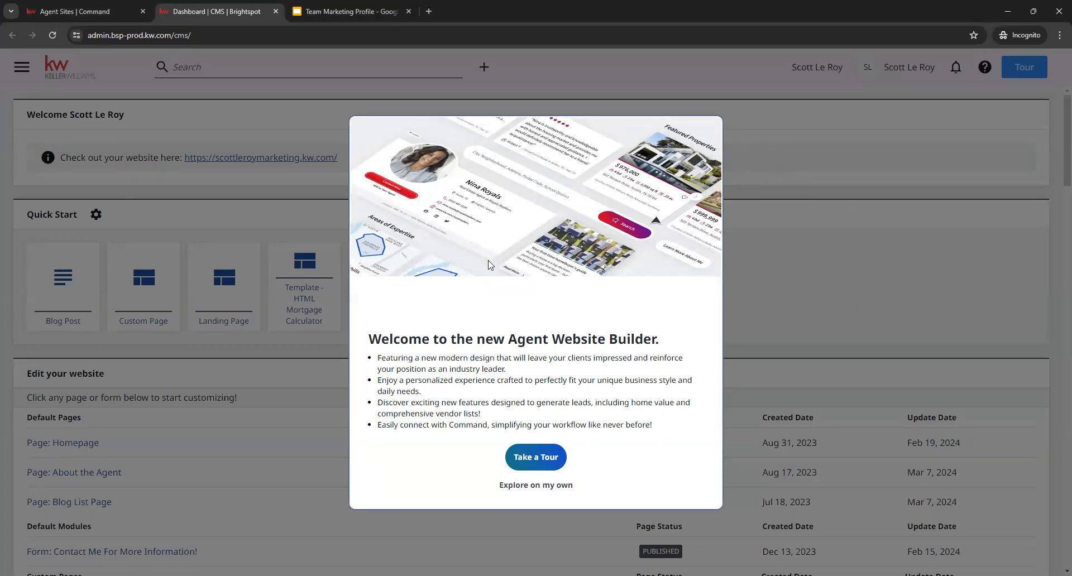
left_click(529, 487)
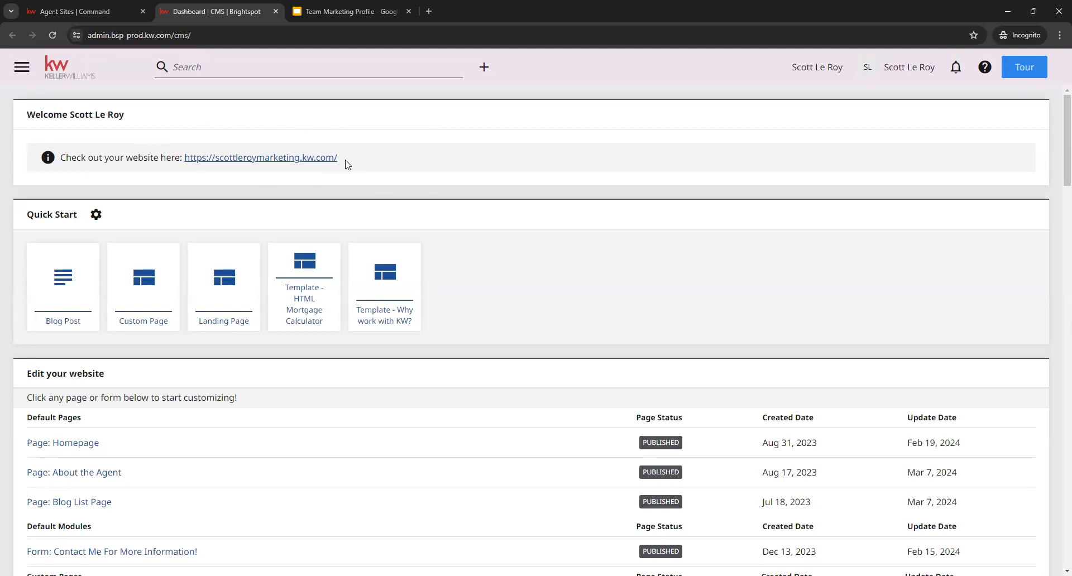
- Switch the organization site to The Dream Team and open its About the Agent page for editing
left_click_drag(346, 162, 182, 161)
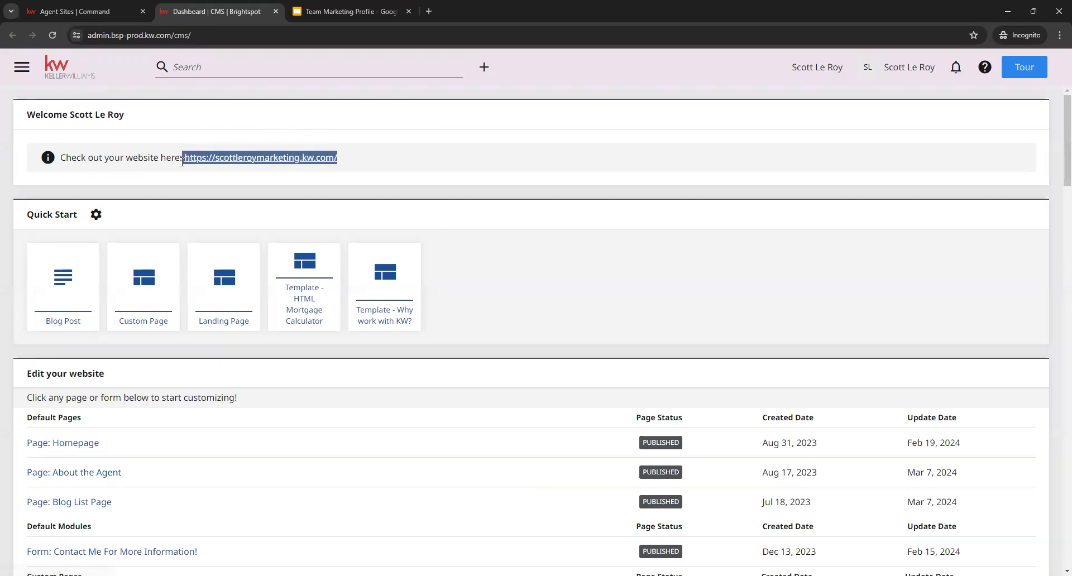
left_click(417, 169)
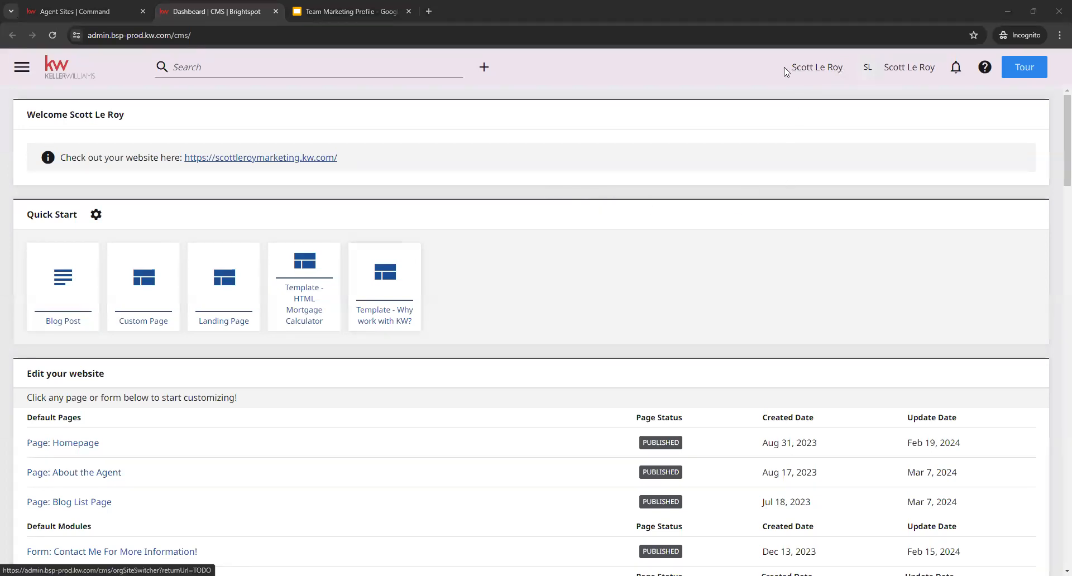
left_click_drag(786, 72, 844, 70)
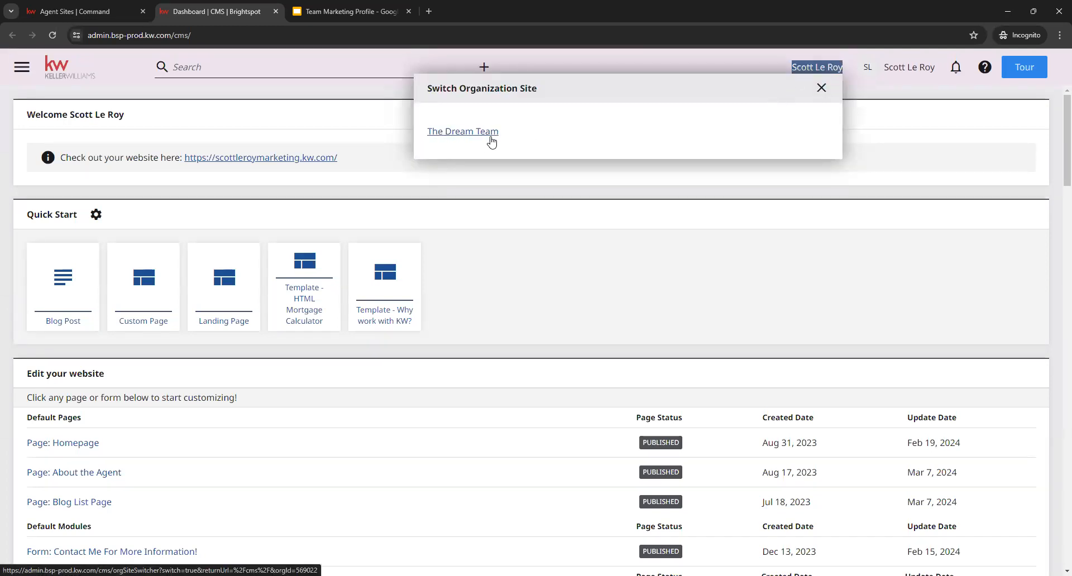
left_click(450, 135)
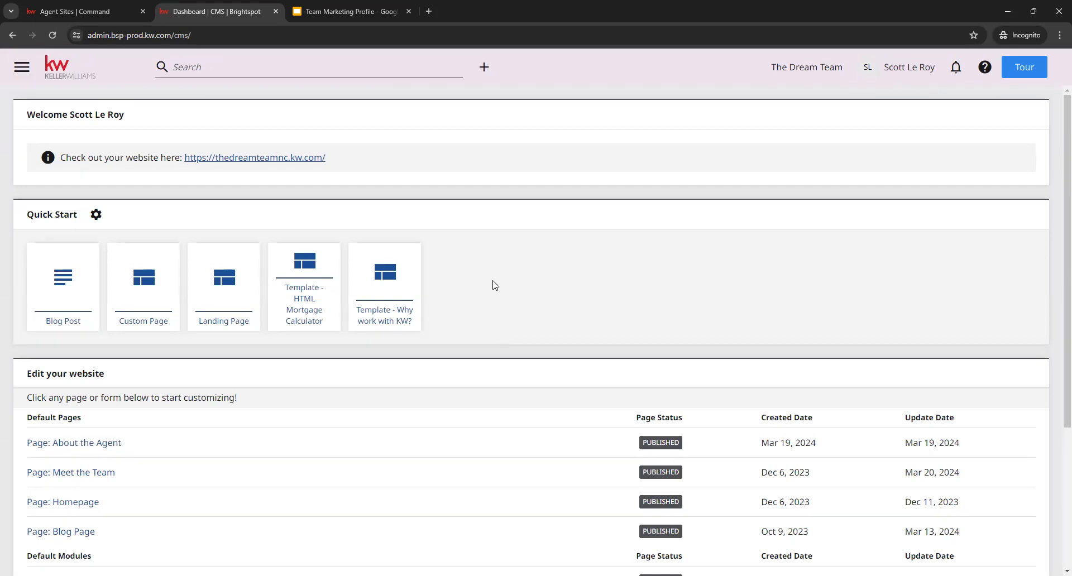
scroll(484, 229, "down", 1)
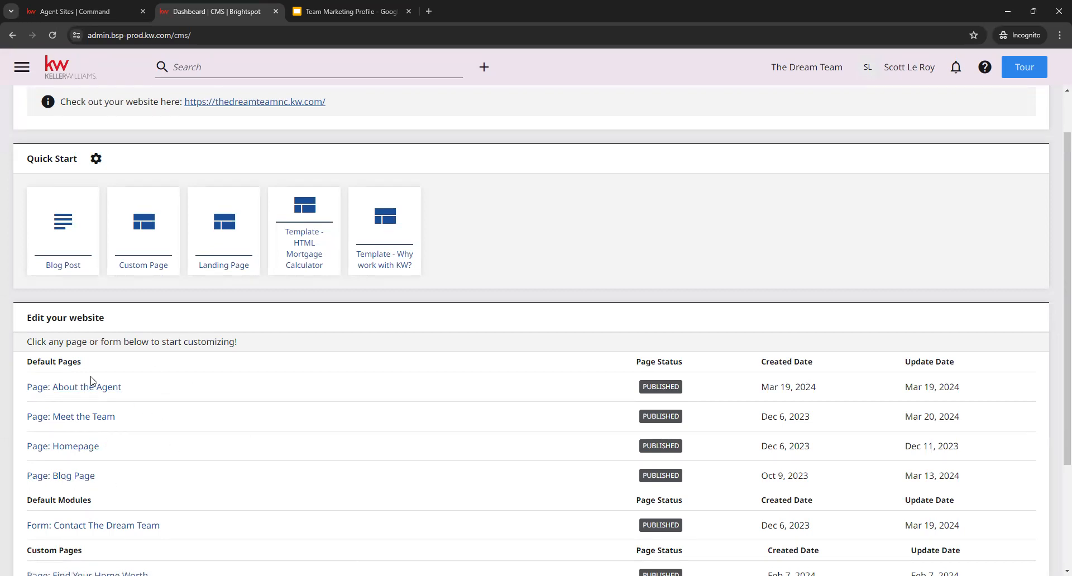
left_click(49, 394)
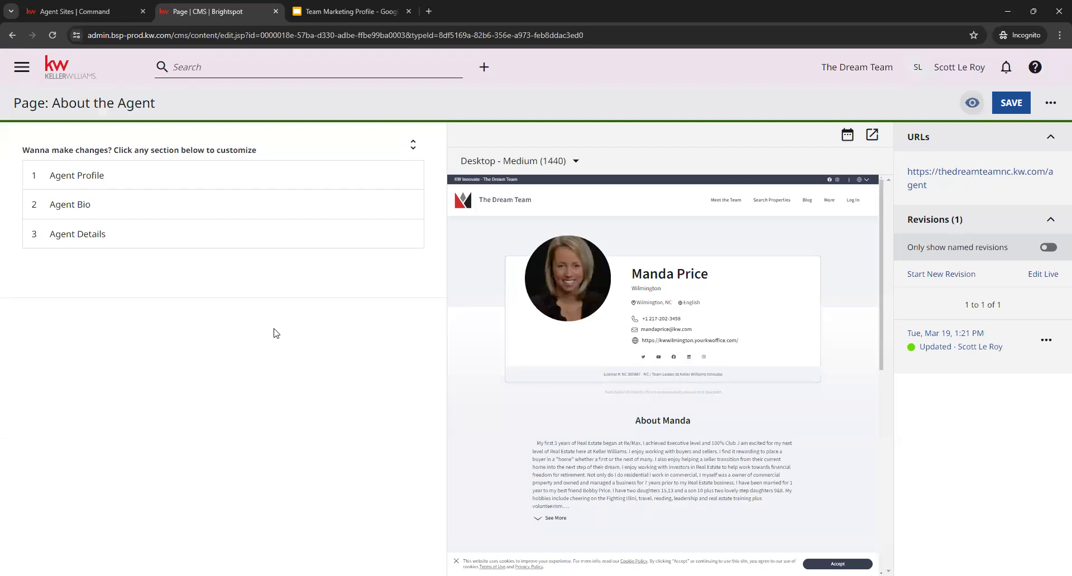
- Set the Agent Profile and Agent Bio modules to Hide on the About the Agent page
left_click(110, 182)
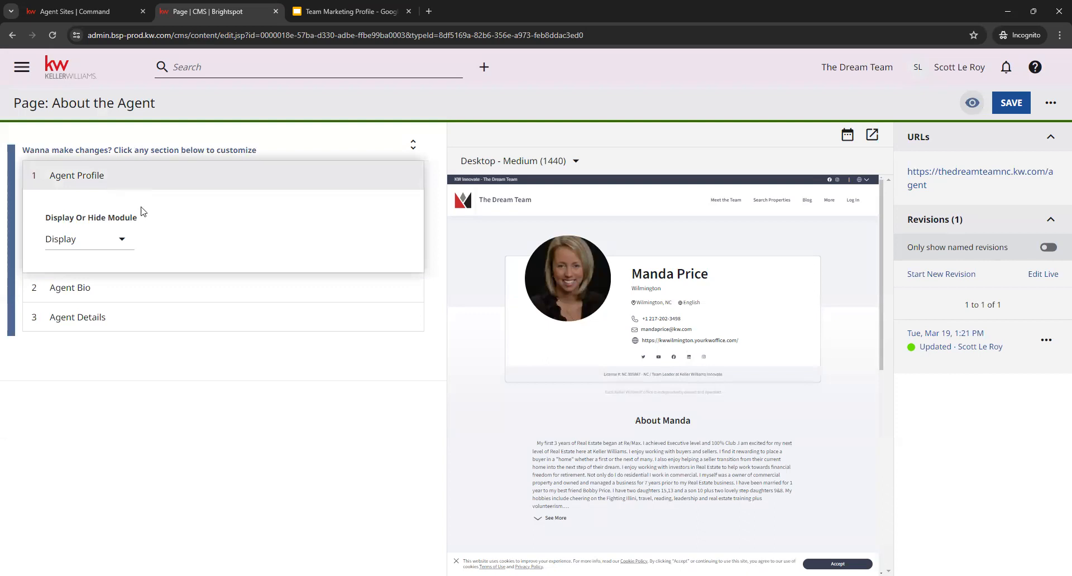
left_click(127, 241)
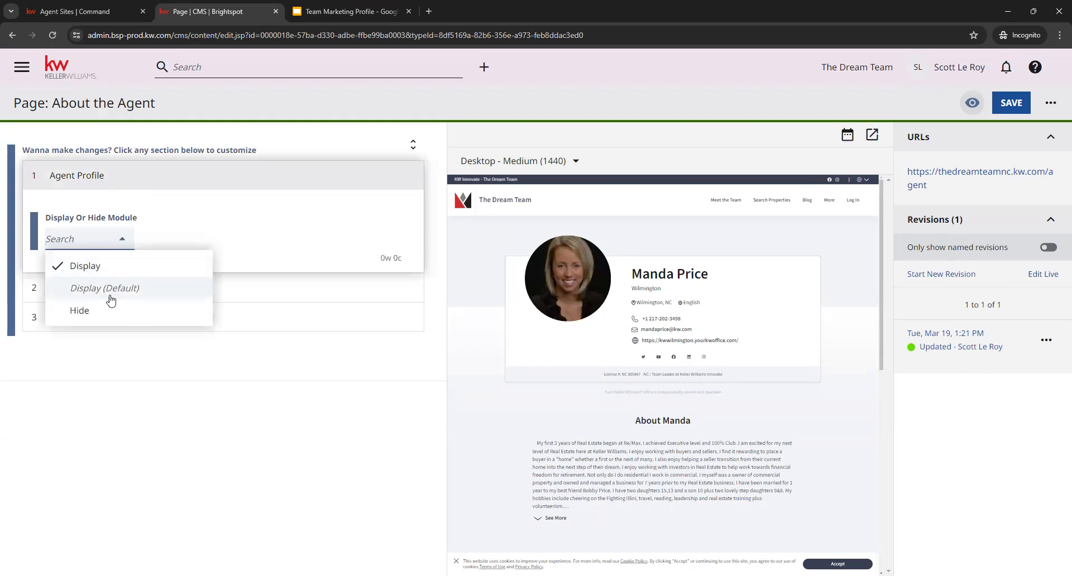
left_click(96, 315)
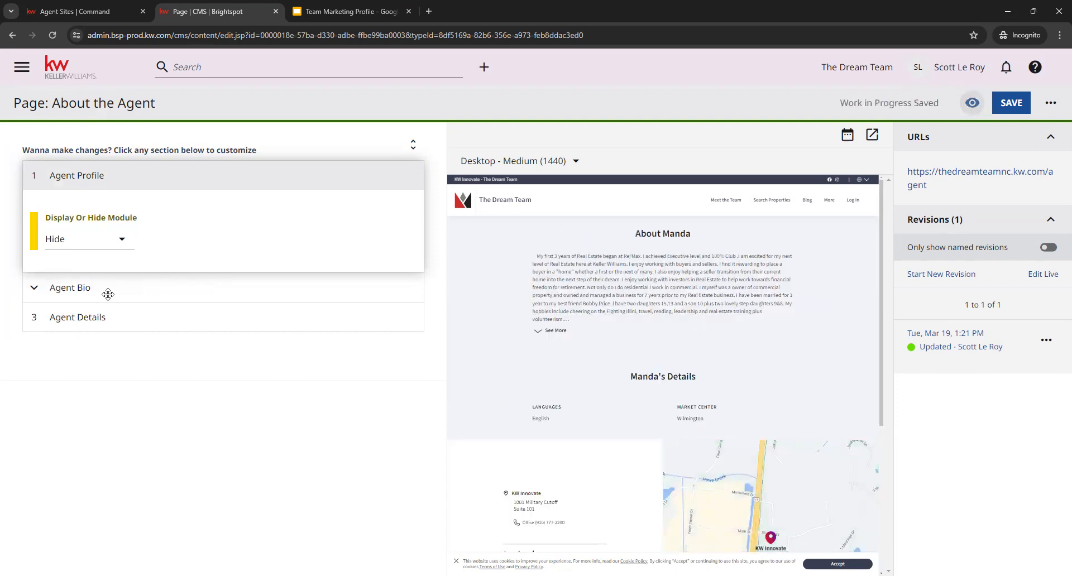
left_click(108, 295)
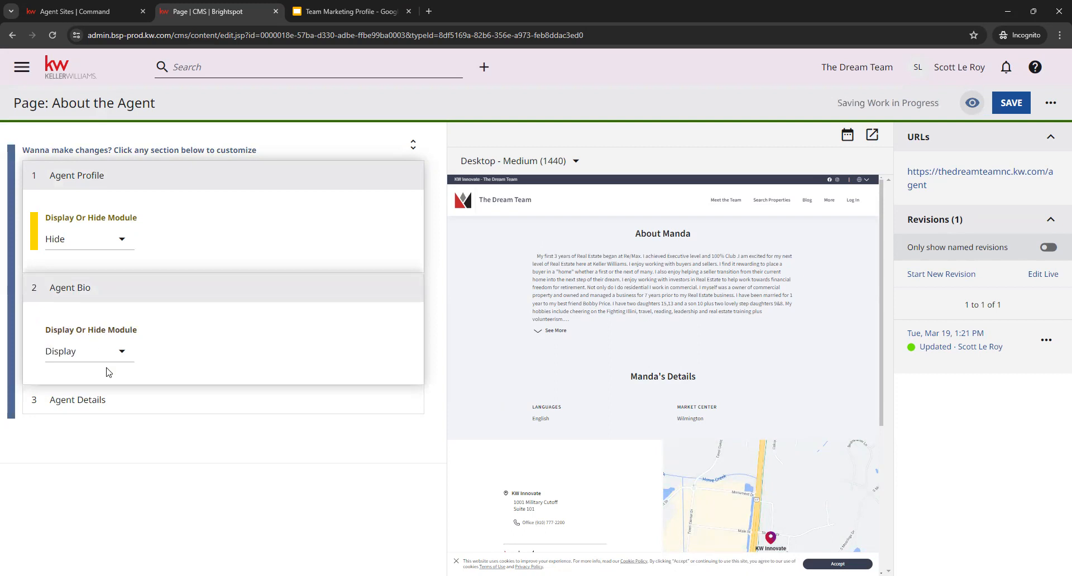
left_click(112, 360)
left_click(89, 326)
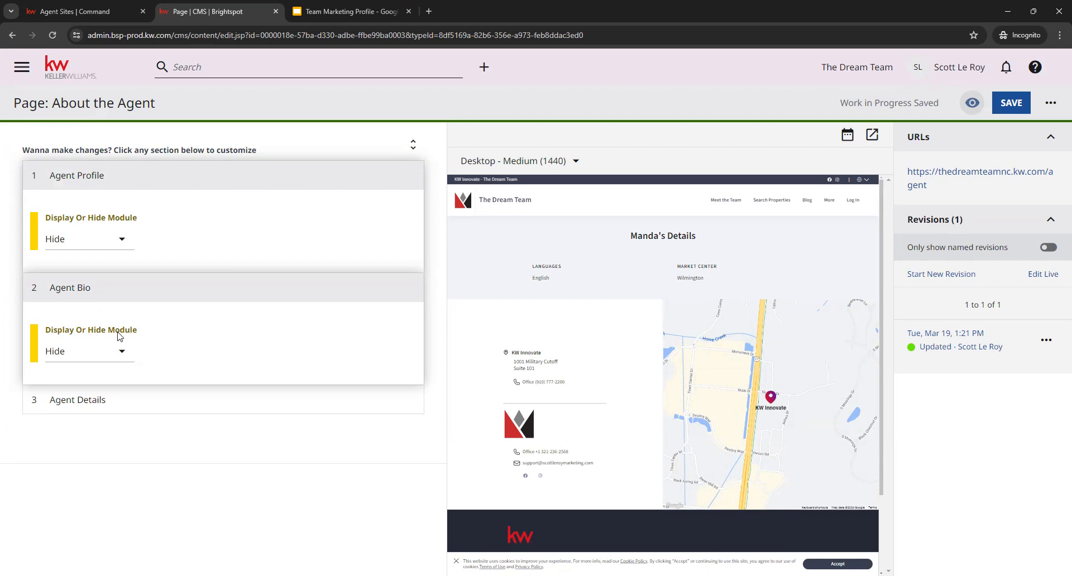
- Set the Agent Bio and Agent Profile modules back to Display, and save the page with Agent Details expanded
left_click(110, 353)
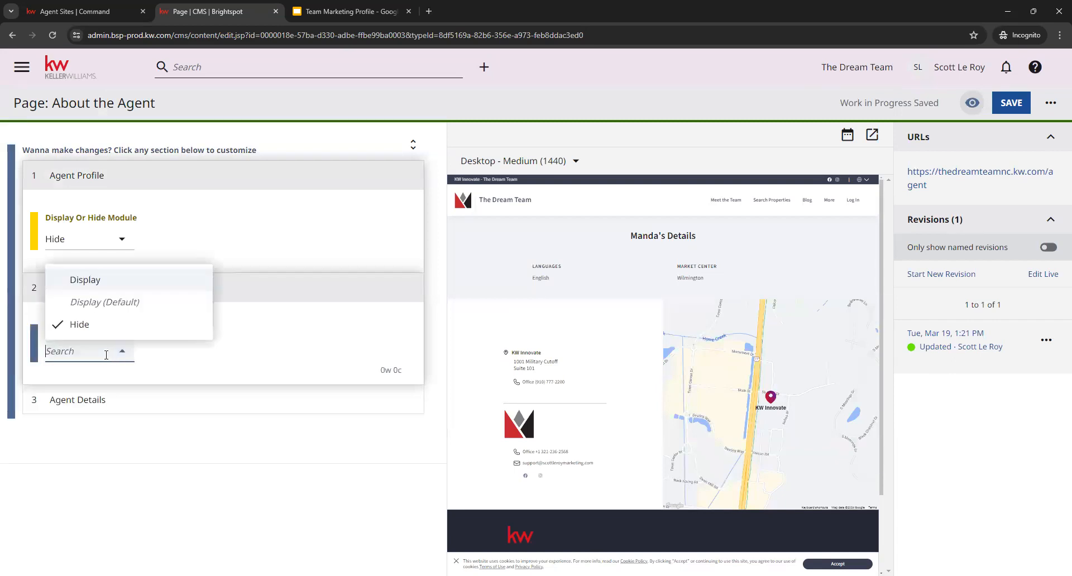
left_click(90, 281)
left_click(75, 240)
left_click(87, 266)
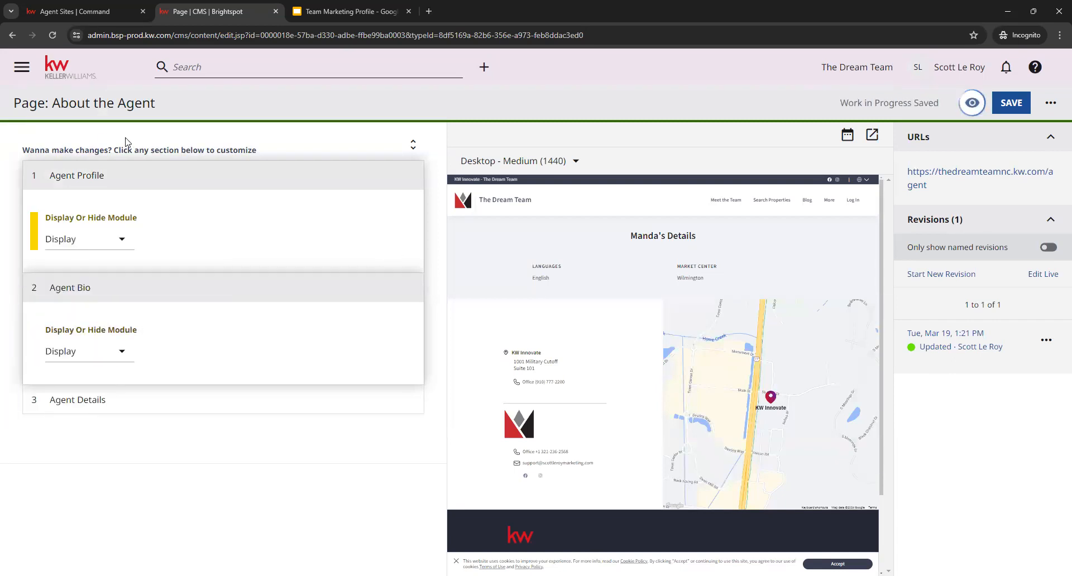
left_click(120, 398)
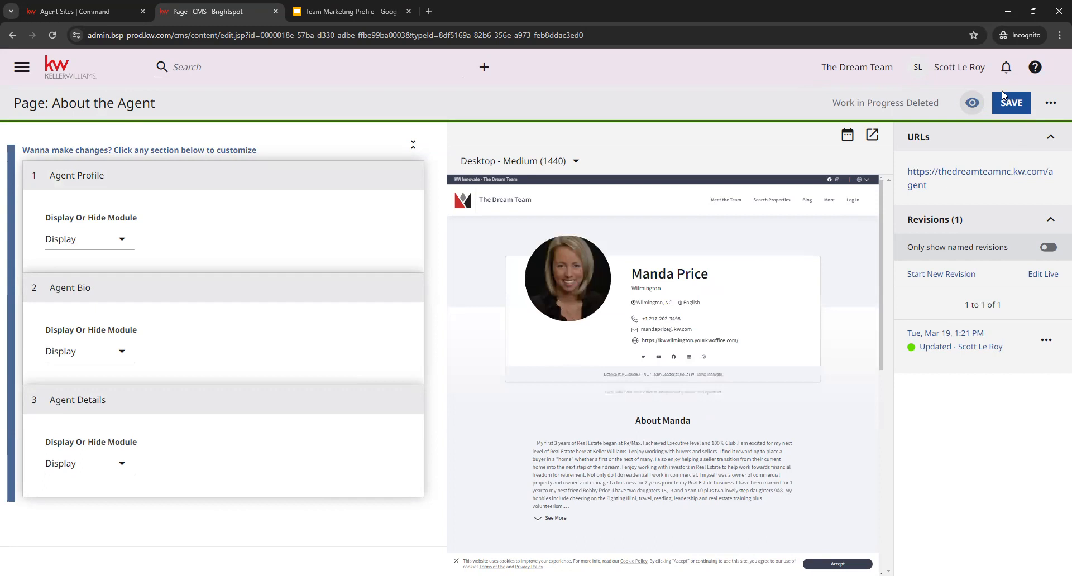
left_click(1013, 105)
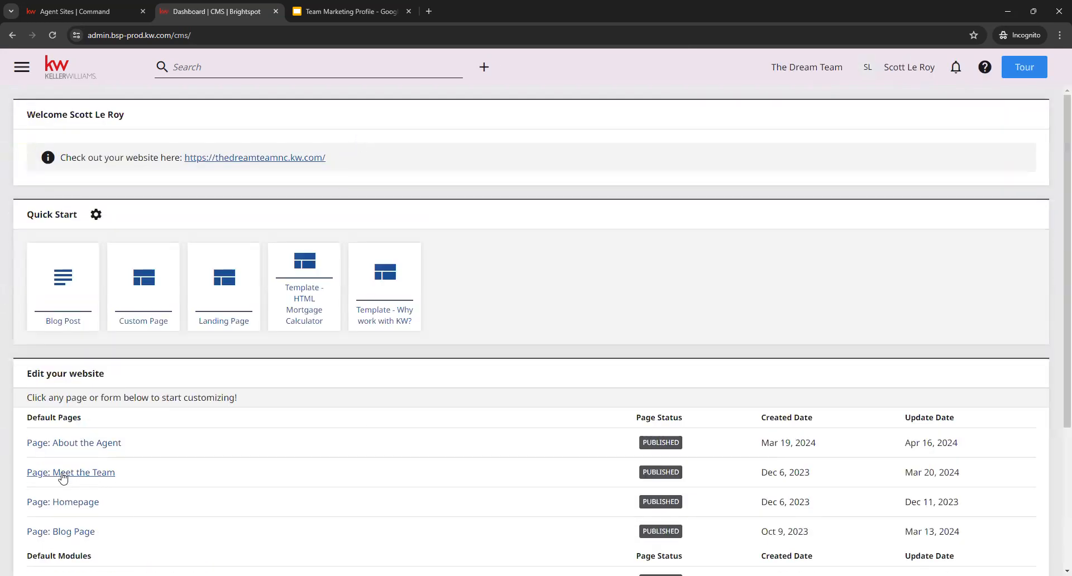
- Open the team site's Meet the Team page for editing and expand the Company Profile (Team Lead) section
left_click(63, 478)
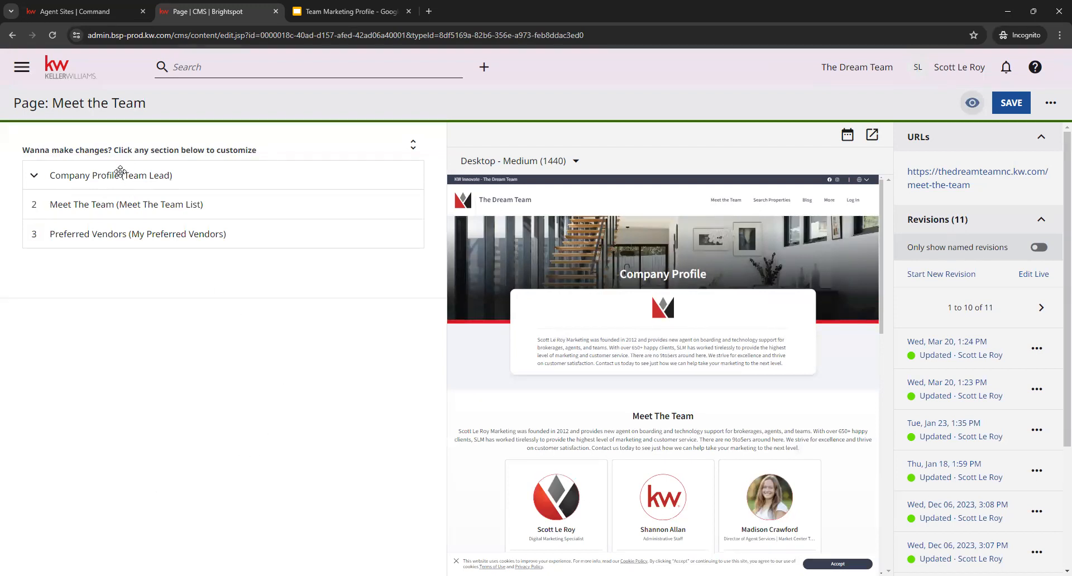
left_click(97, 174)
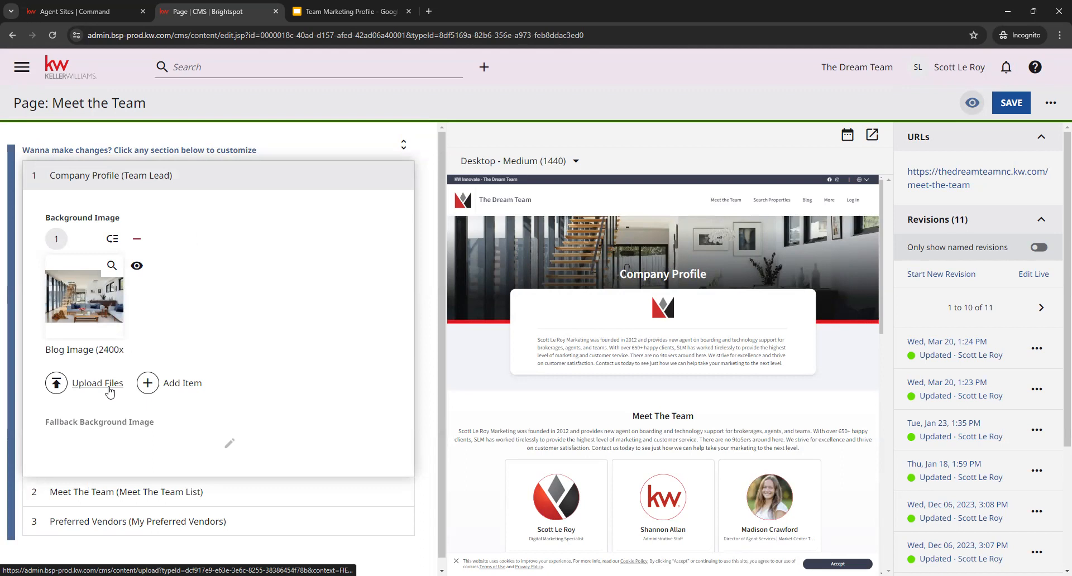
- Add two background image items to the Company Profile section and open the image selection for the first new one
left_click(182, 385)
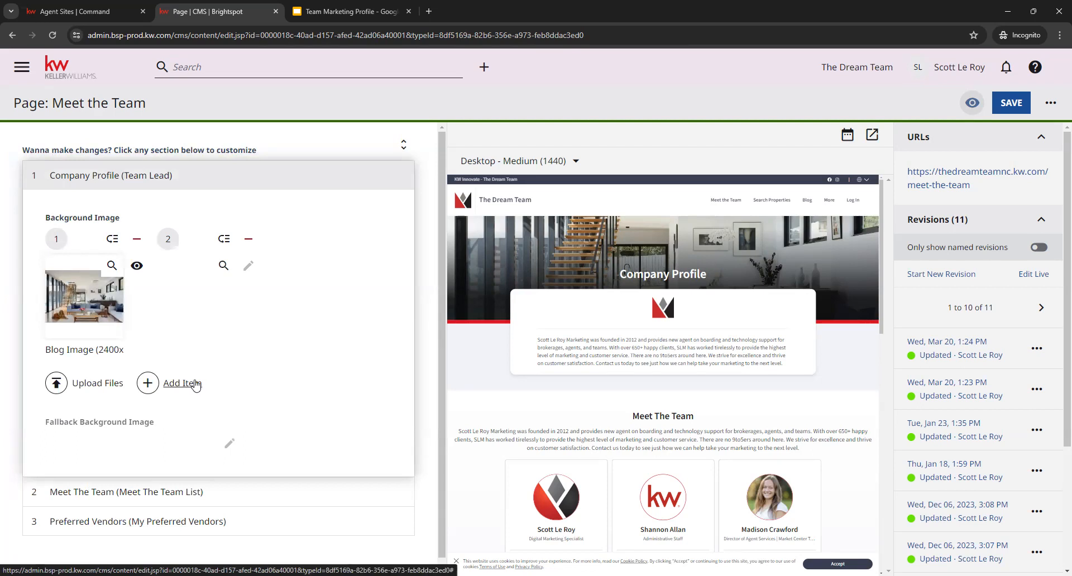
left_click(185, 385)
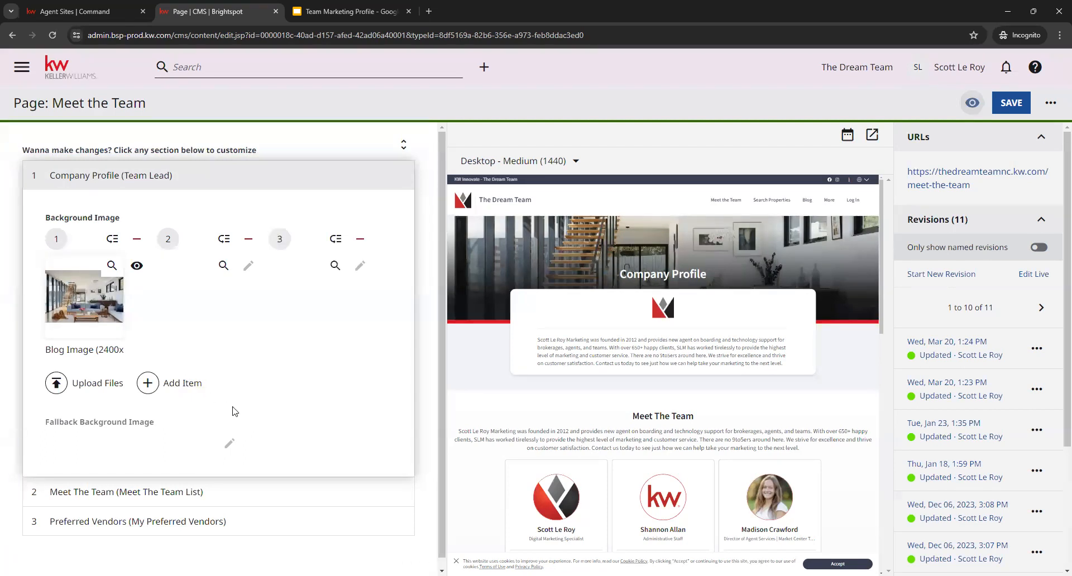
left_click(195, 279)
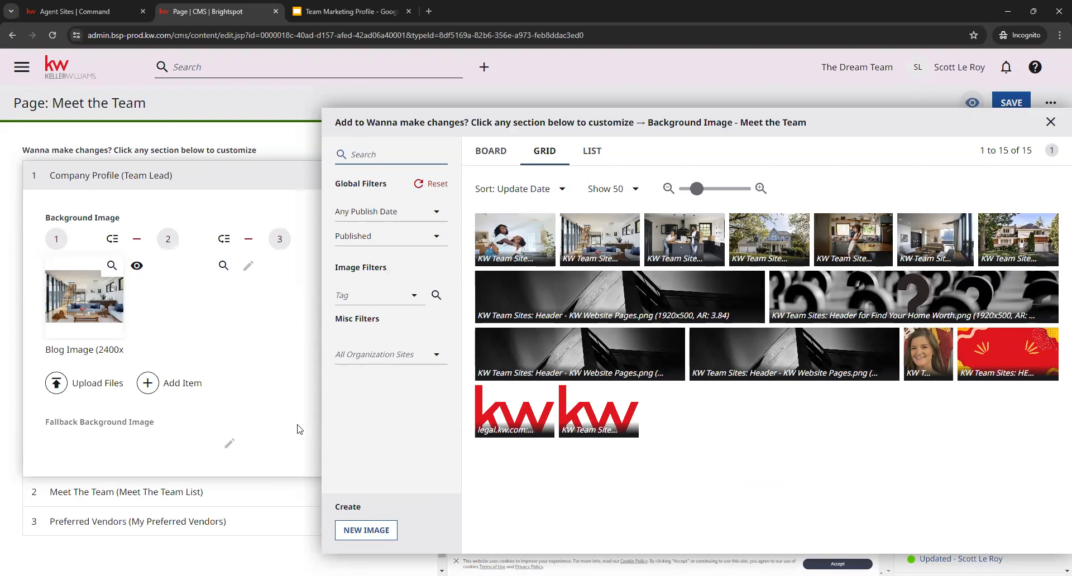
- Close the image selection, remove both empty background image items, and collapse the Company Profile section
left_click(260, 411)
left_click(249, 239)
left_click(361, 239)
left_click(186, 176)
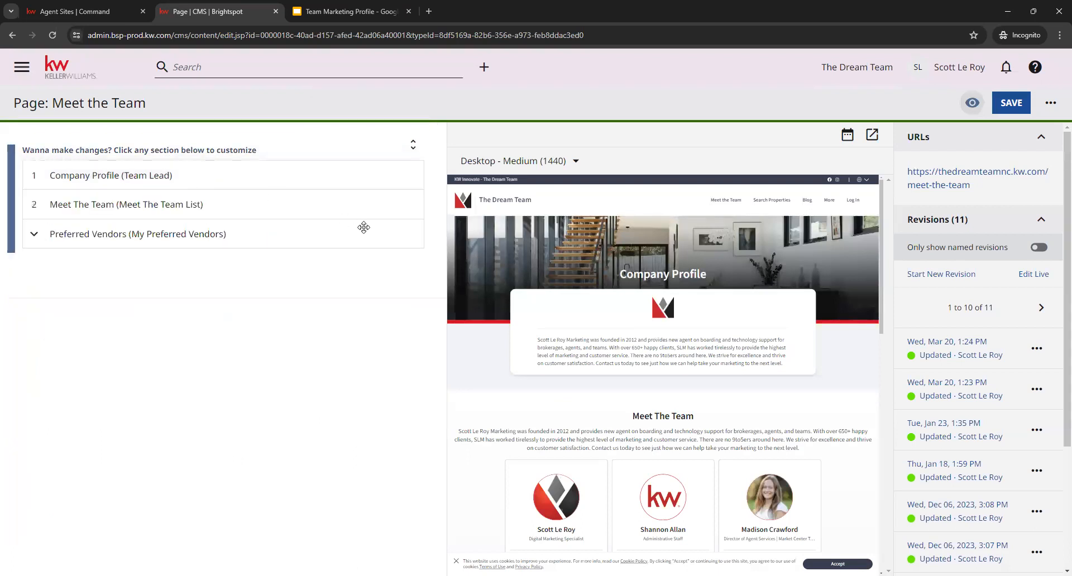
- Expand the Meet The Team list section and look through its Display Or Hide Module options without changing them
left_click(173, 206)
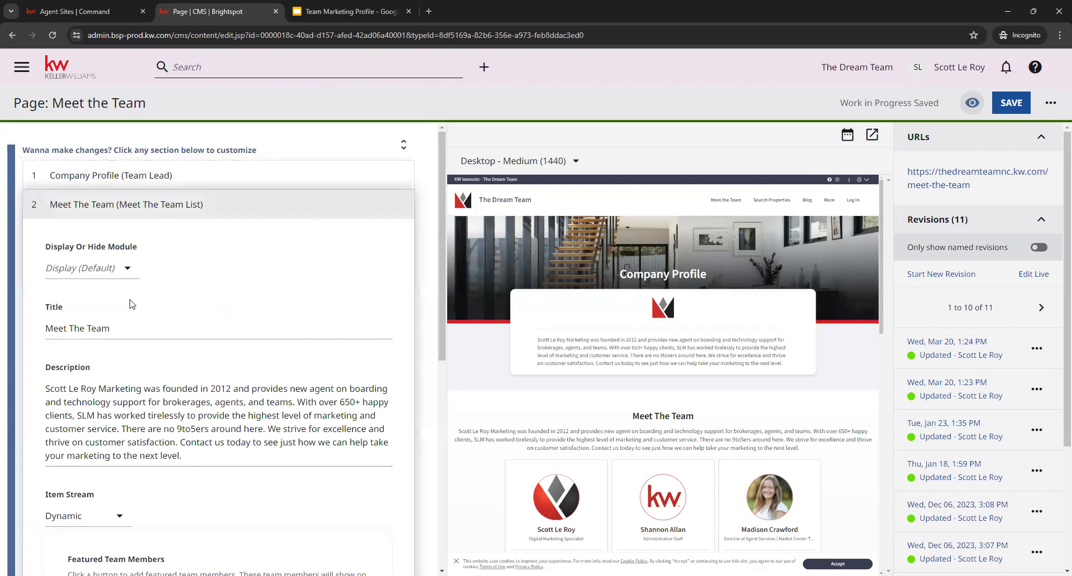
left_click(82, 268)
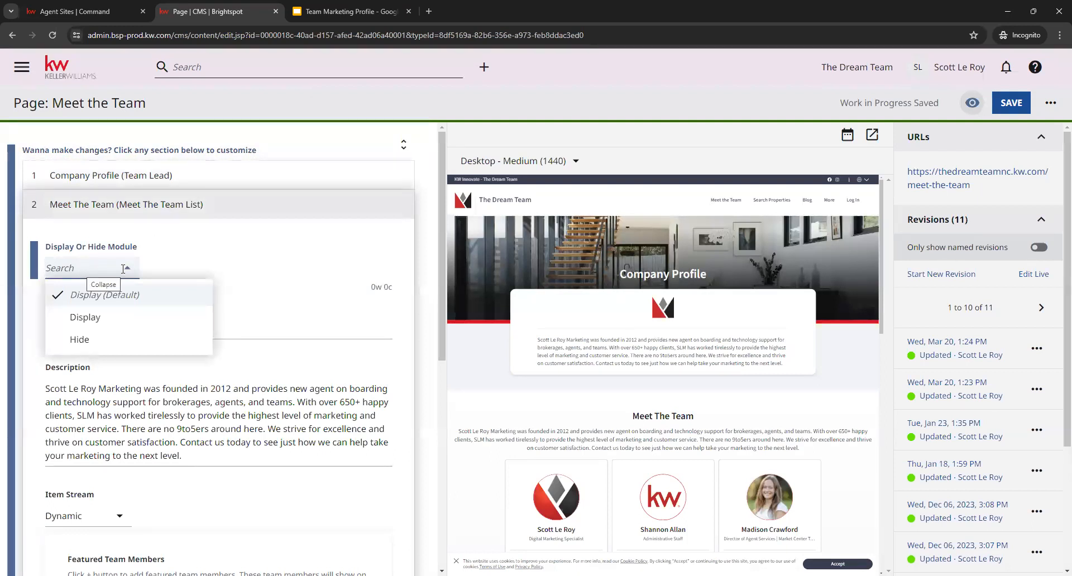
left_click(280, 253)
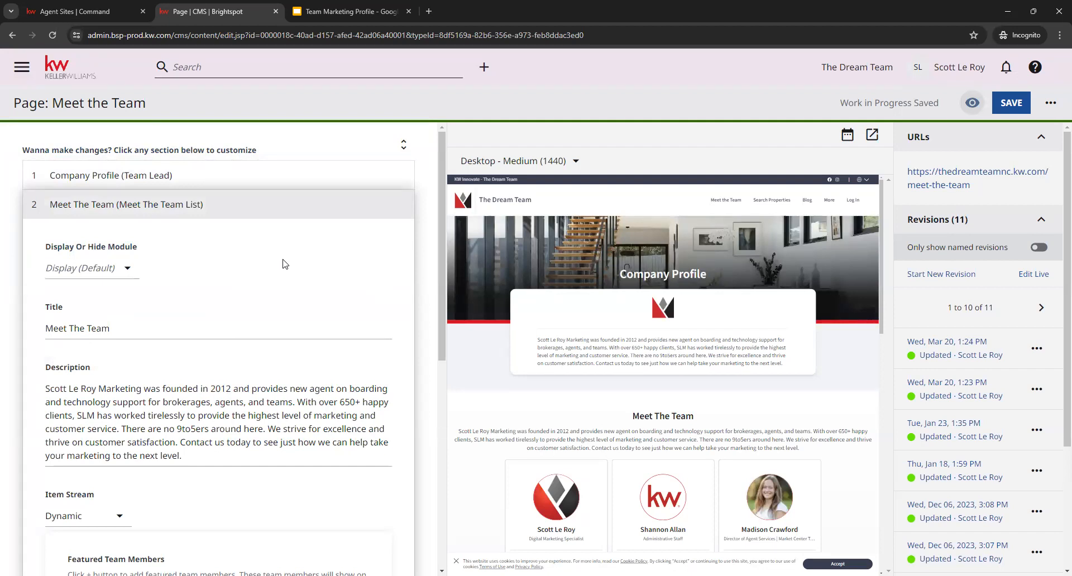
left_click(123, 273)
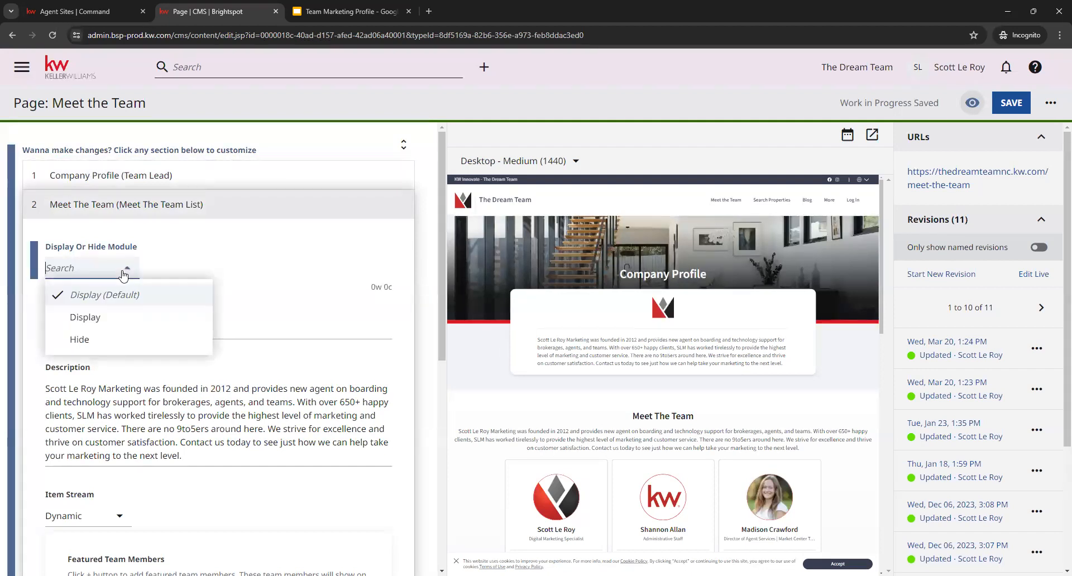
left_click(286, 253)
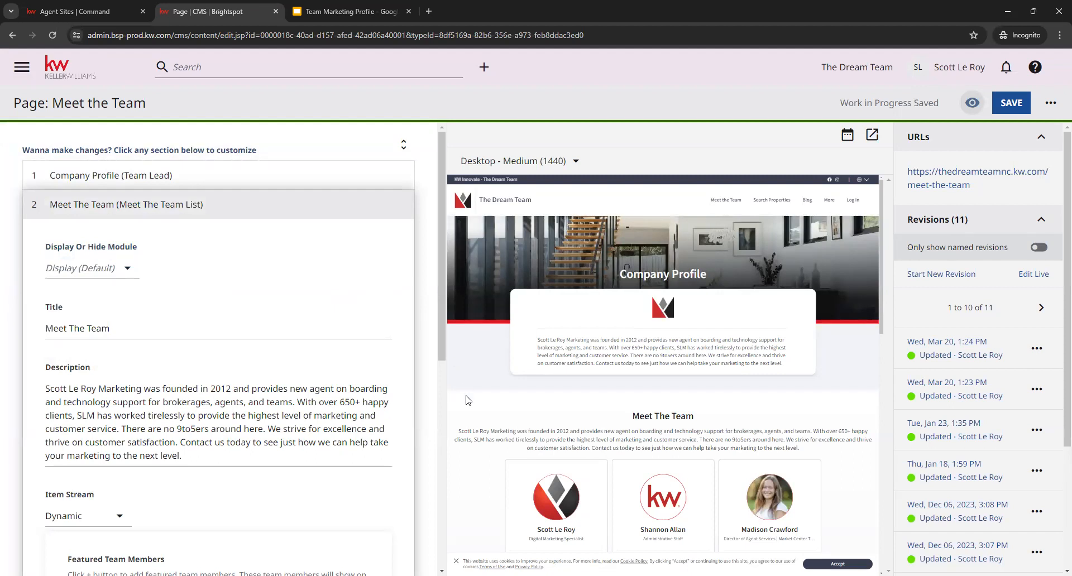
- Review the section's title, description, item stream, featured team members and additional partners, comparing them with the page preview
scroll(468, 400, "down", 3)
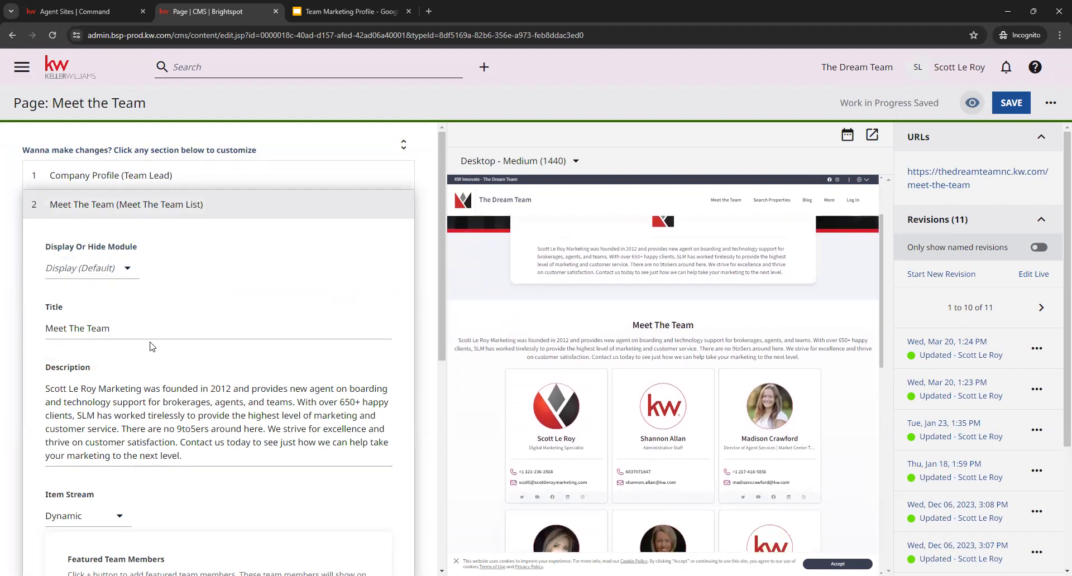
left_click(149, 330)
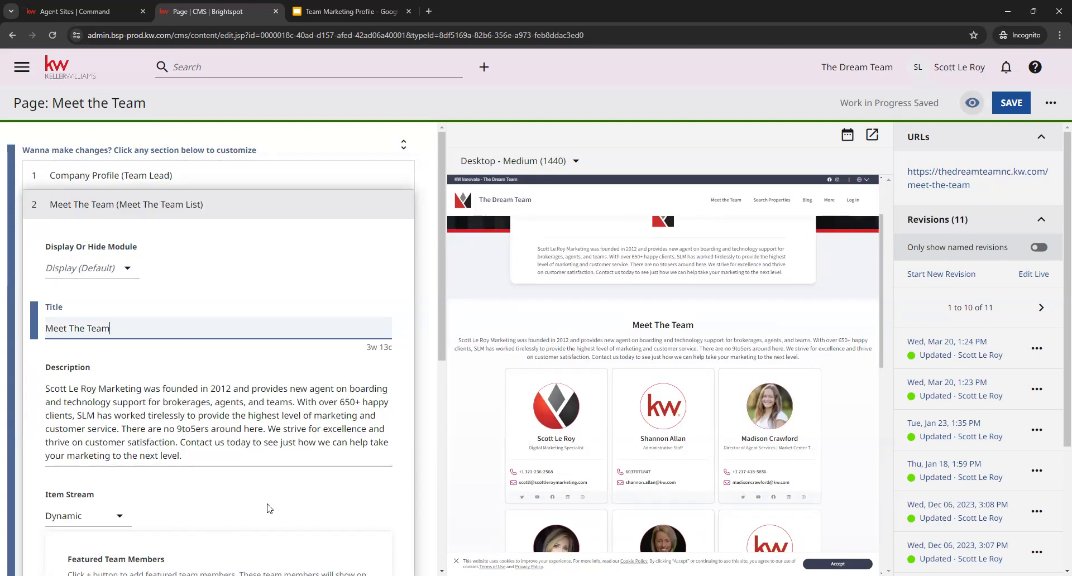
scroll(383, 464, "down", 2)
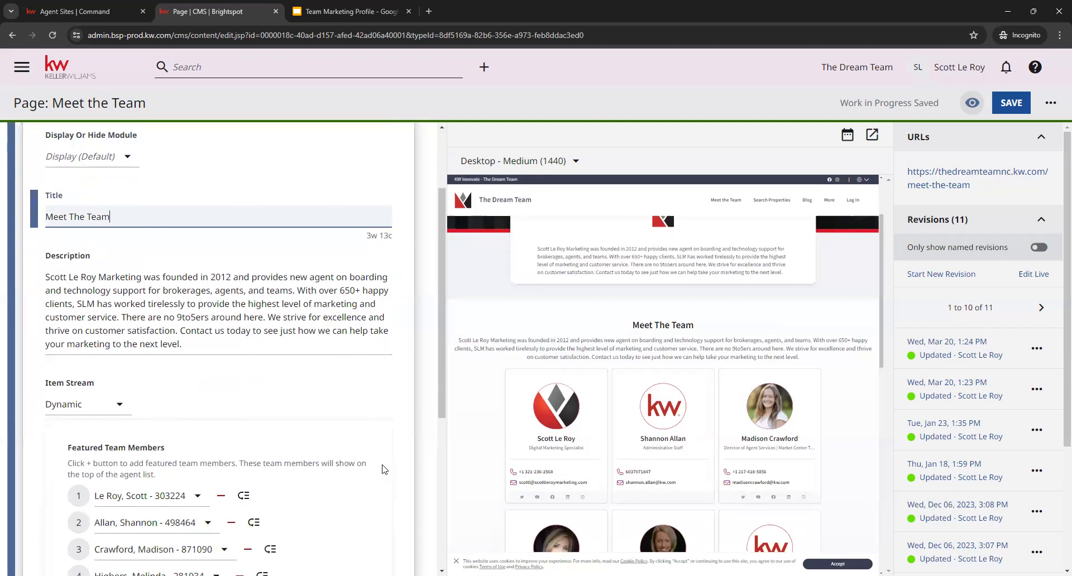
scroll(386, 469, "down", 3)
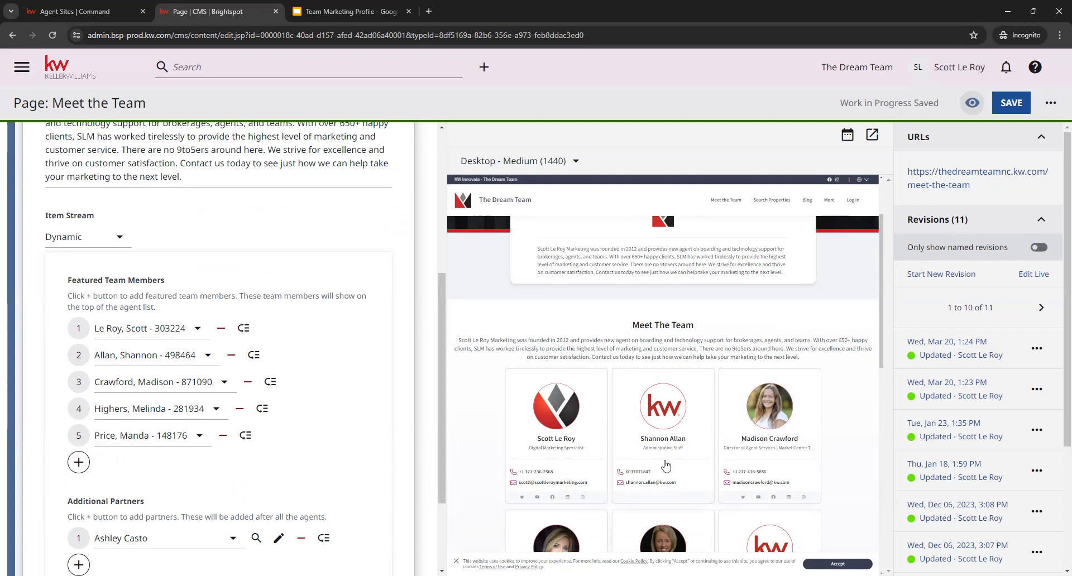
scroll(659, 400, "down", 1)
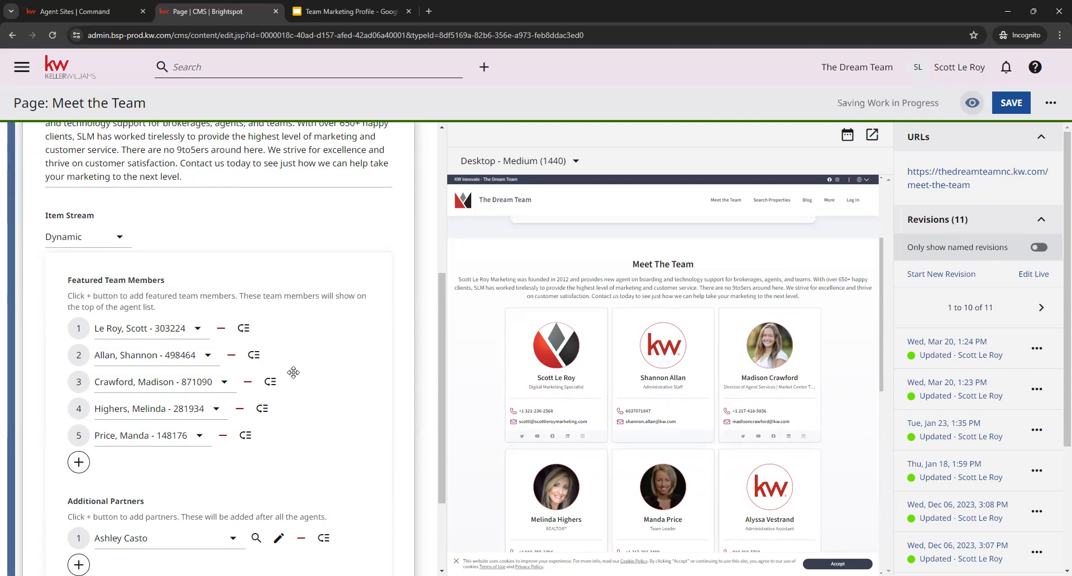
- Reorder the featured team members by moving the second entry to third place and the fifth entry to second place
left_click_drag(254, 356, 258, 394)
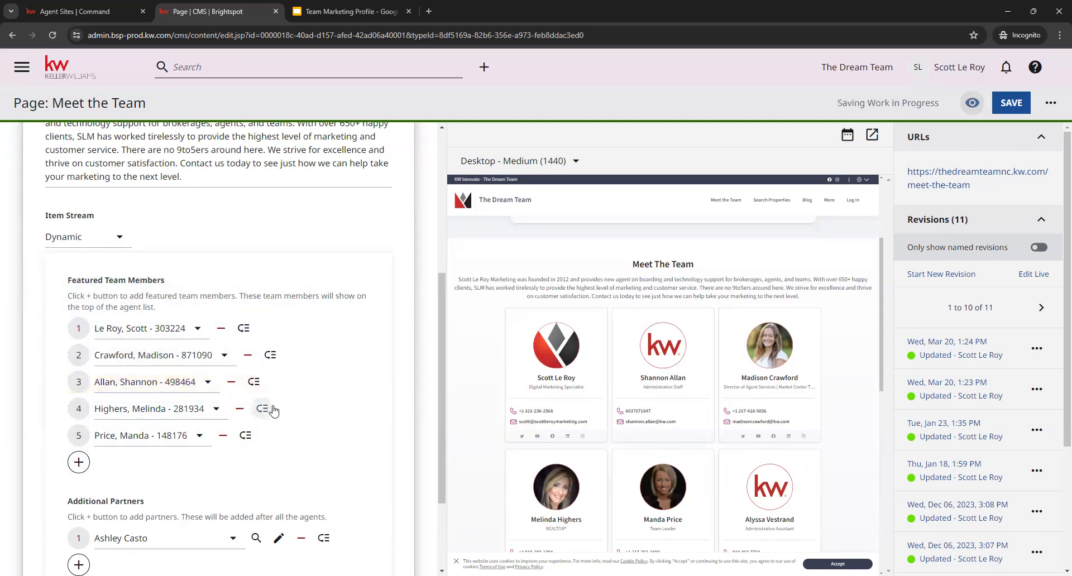
left_click_drag(245, 436, 263, 336)
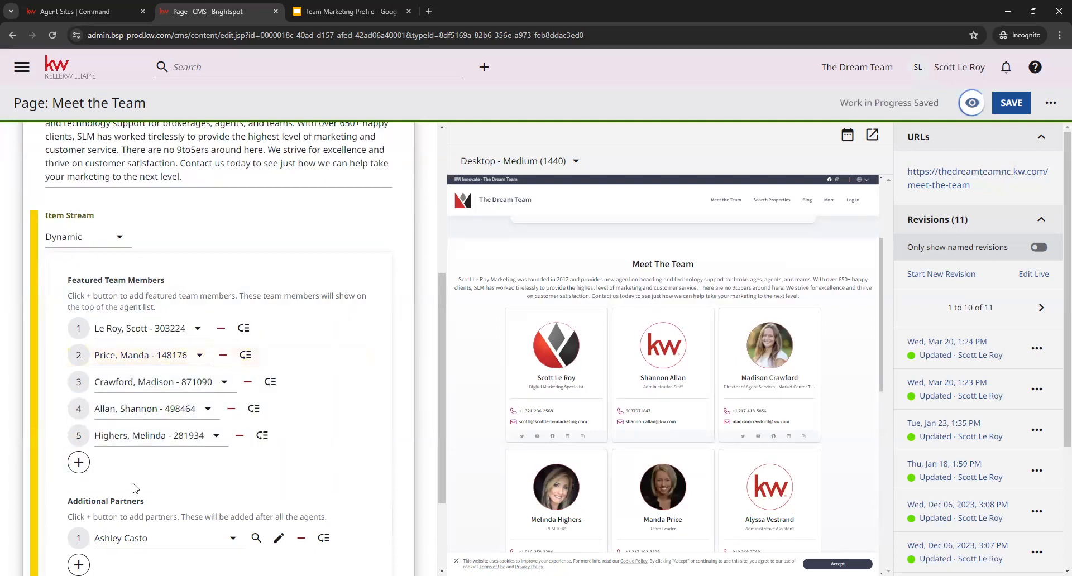
- Add the first suggested person as a sixth featured team member, check the card order in the preview, and remove that entry
left_click(77, 472)
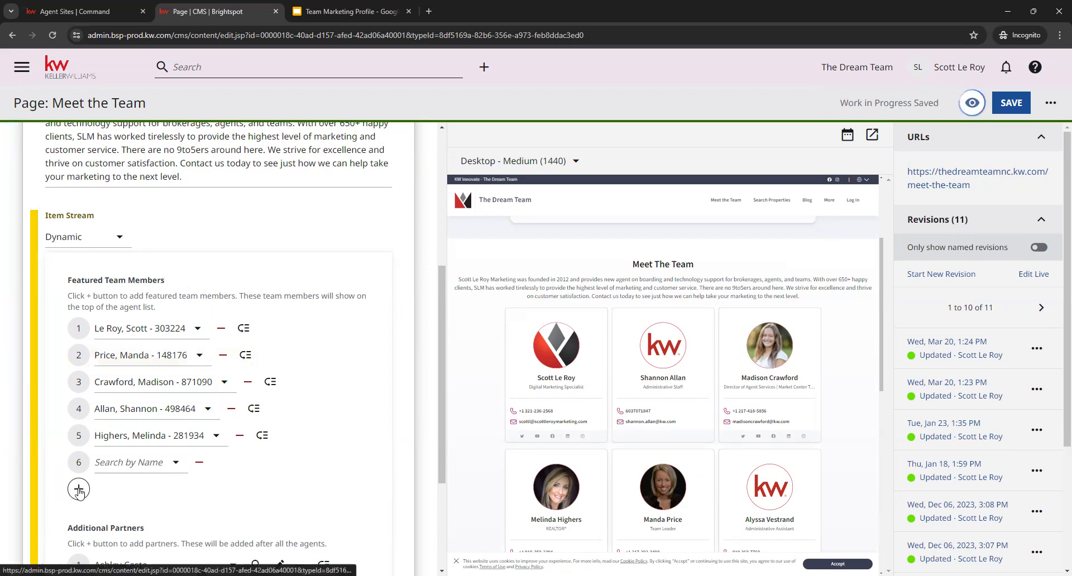
left_click(121, 463)
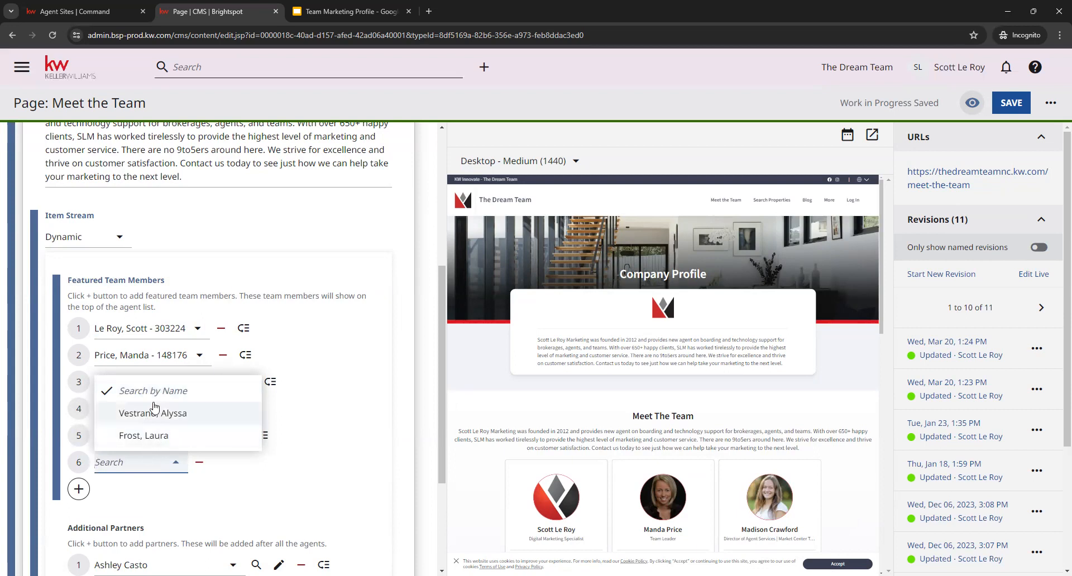
left_click(189, 417)
scroll(384, 434, "down", 2)
scroll(525, 404, "down", 5)
scroll(514, 396, "down", 6)
scroll(514, 397, "down", 1)
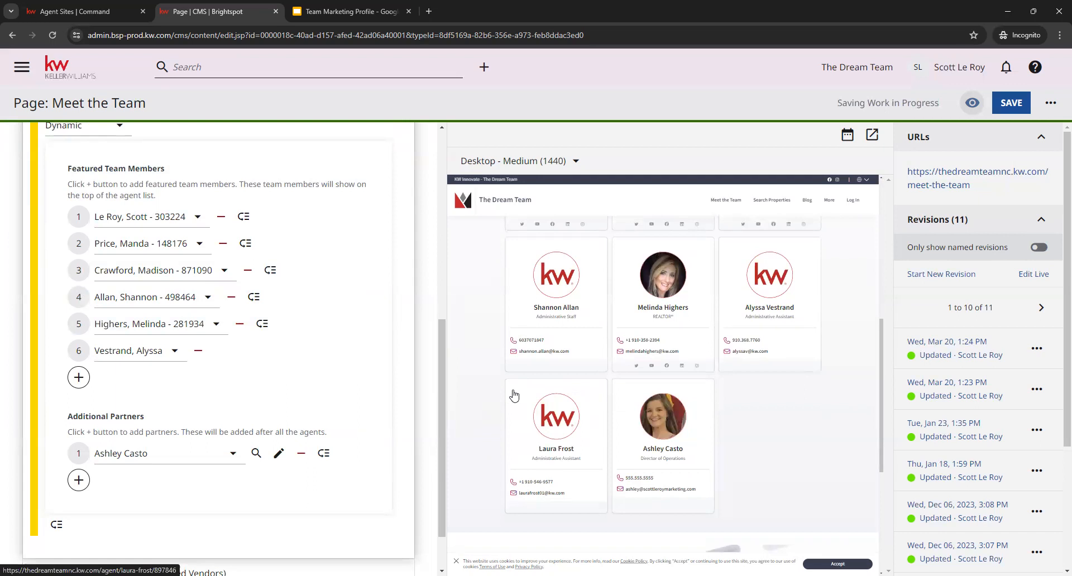
scroll(514, 396, "up", 5)
scroll(515, 396, "up", 1)
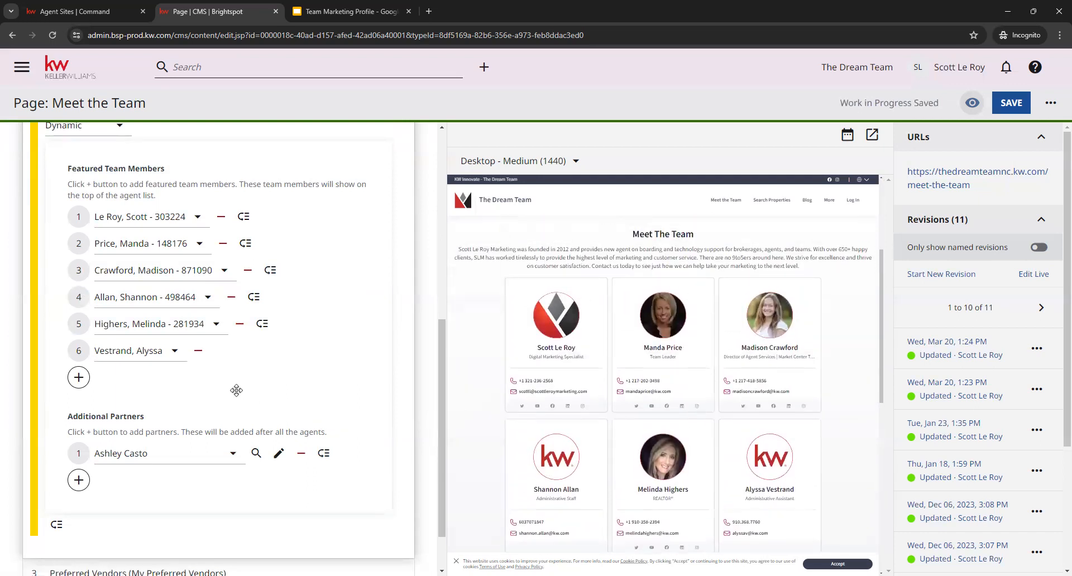
left_click(198, 352)
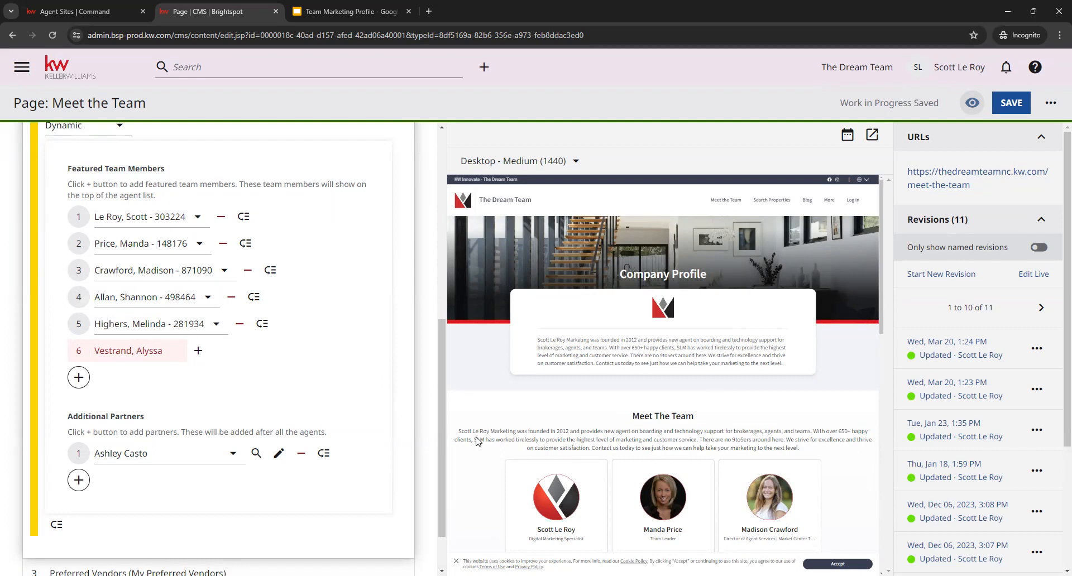
- Add a second entry under Additional Partners and start creating a new partner for it
scroll(252, 385, "down", 1)
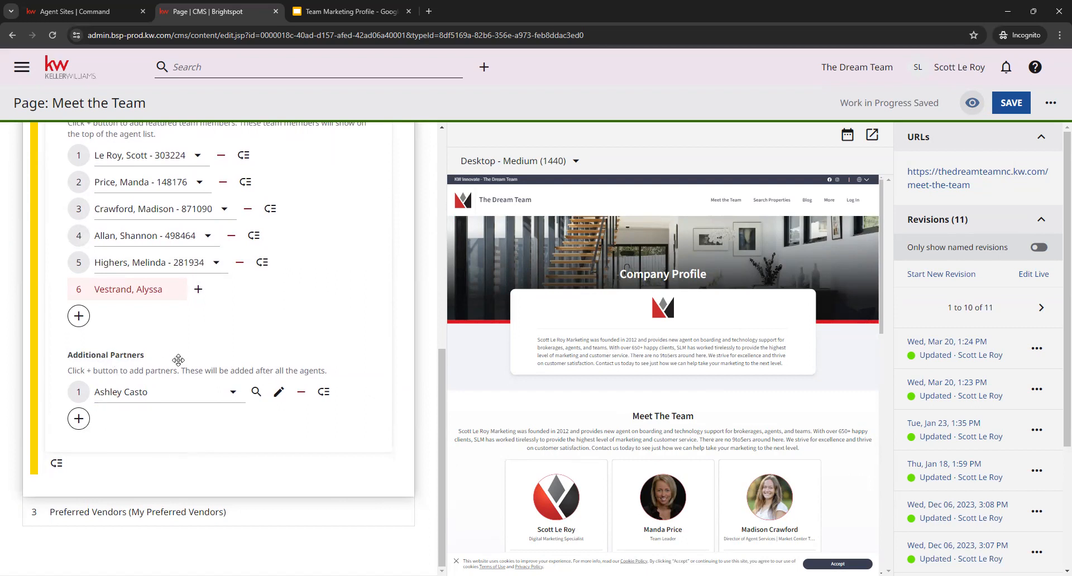
left_click(79, 425)
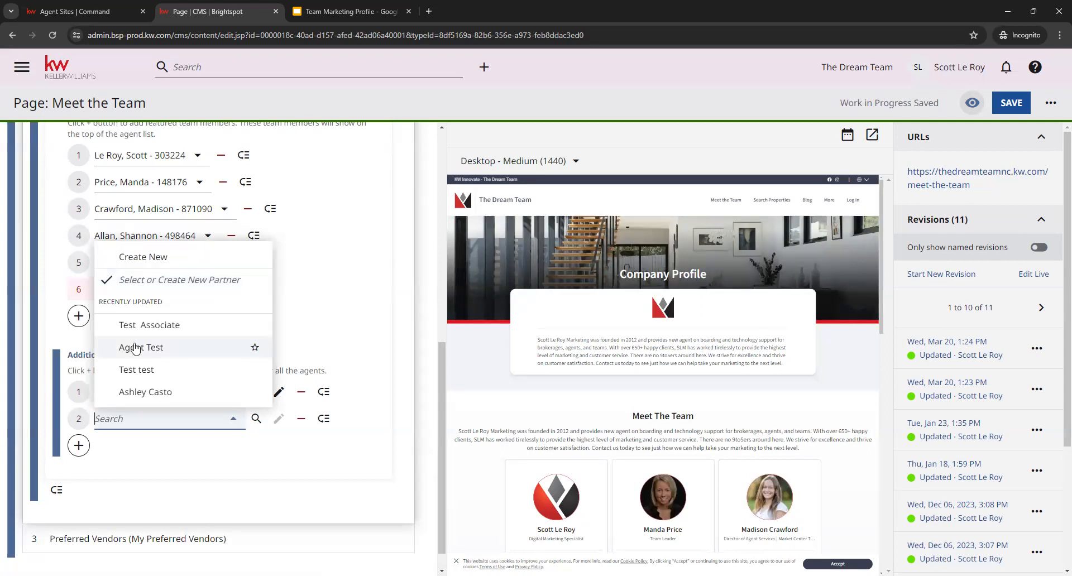
left_click(148, 258)
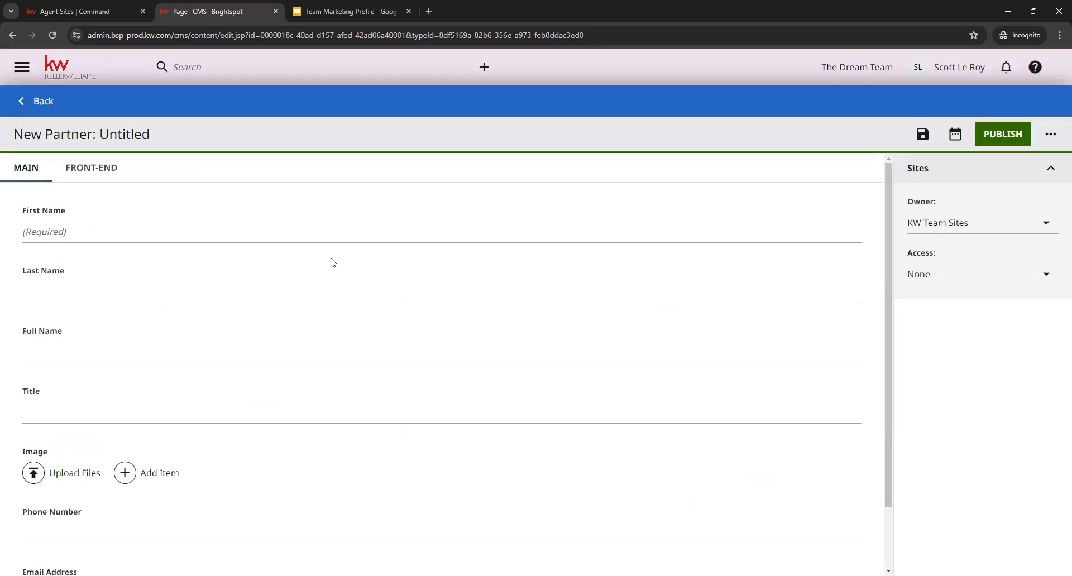
- Review the new partner form's name, title, image, phone number and email address fields, and return to the page without filling them in
left_click(106, 229)
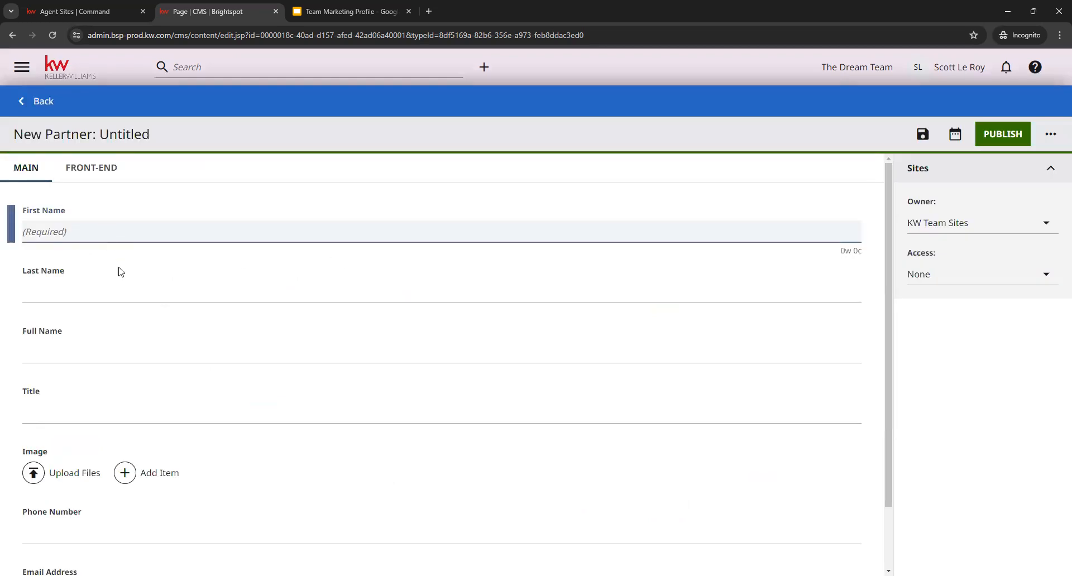
left_click(121, 287)
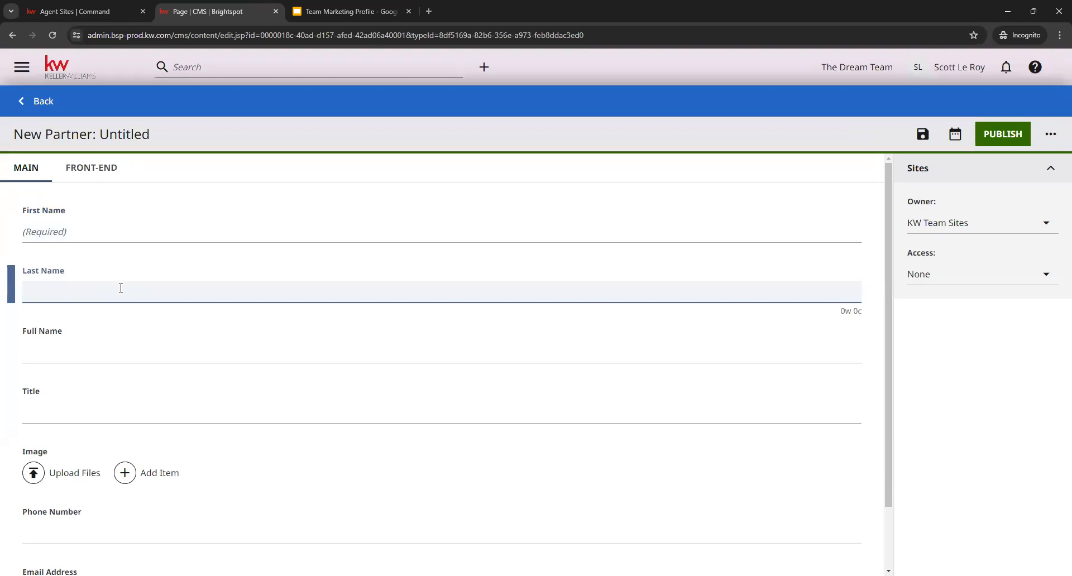
left_click(130, 356)
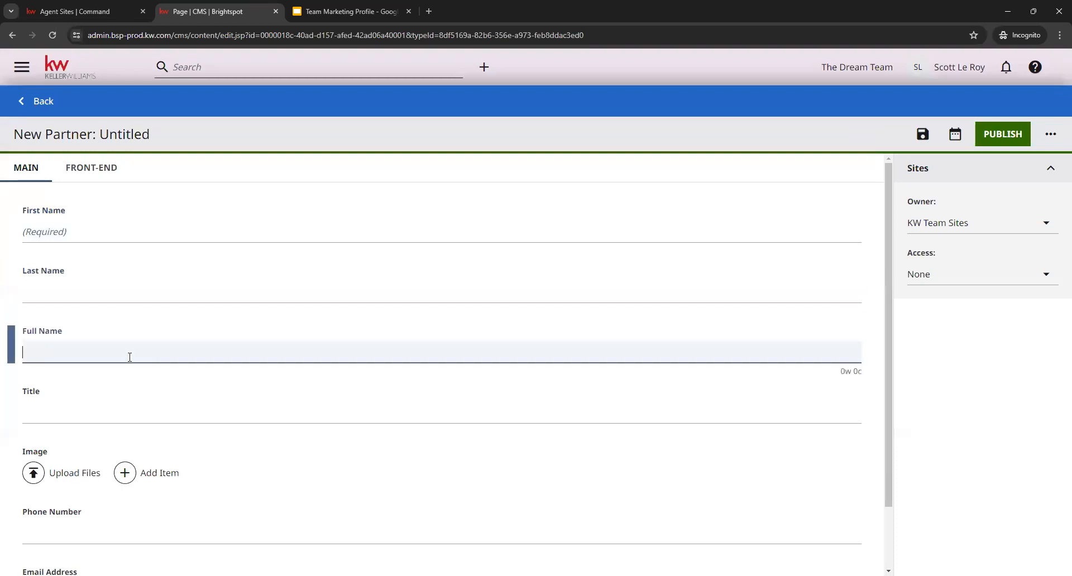
left_click(127, 413)
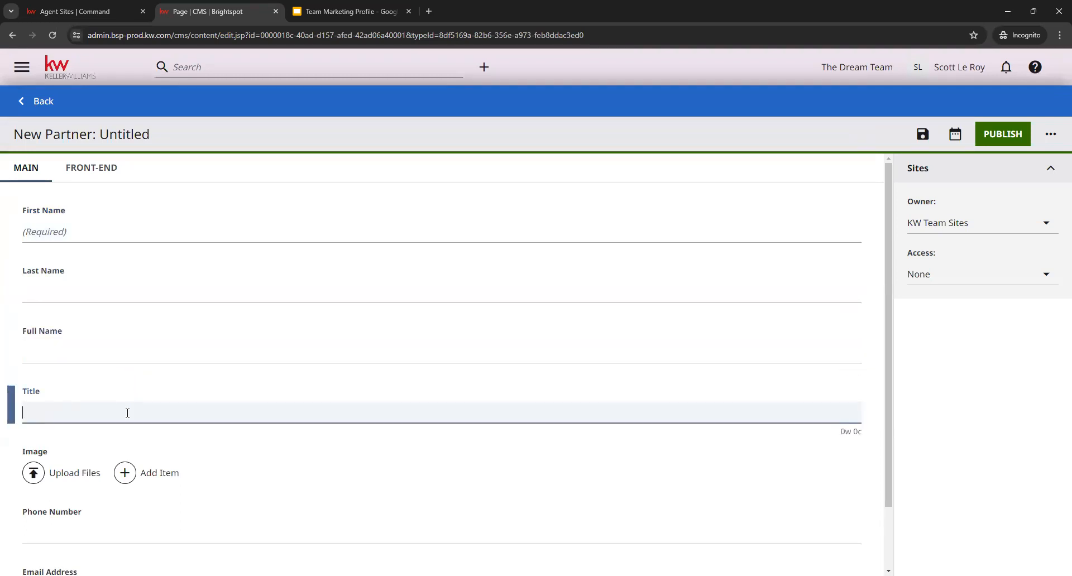
scroll(235, 460, "down", 1)
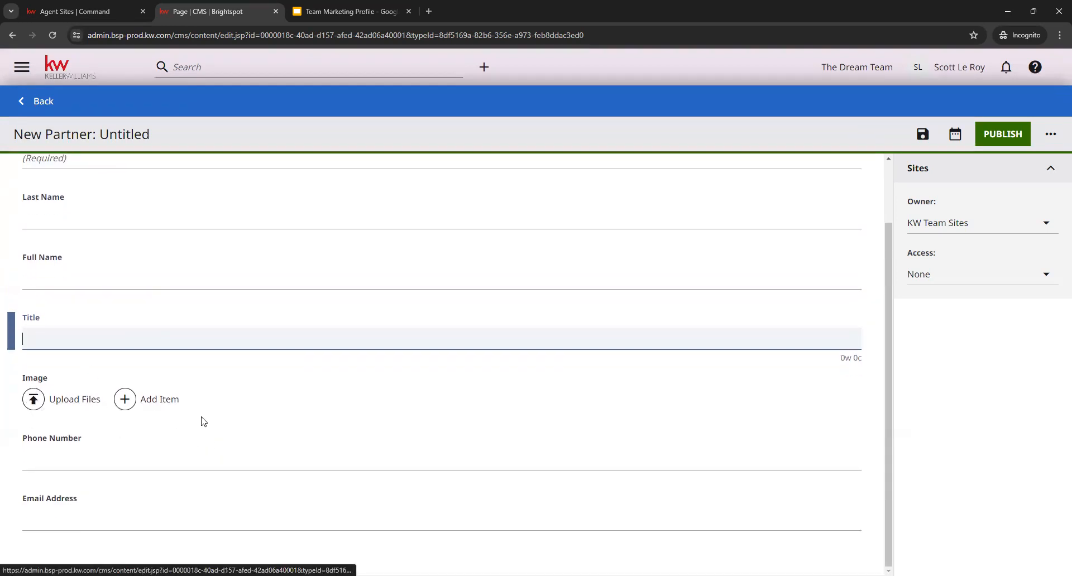
left_click(167, 480)
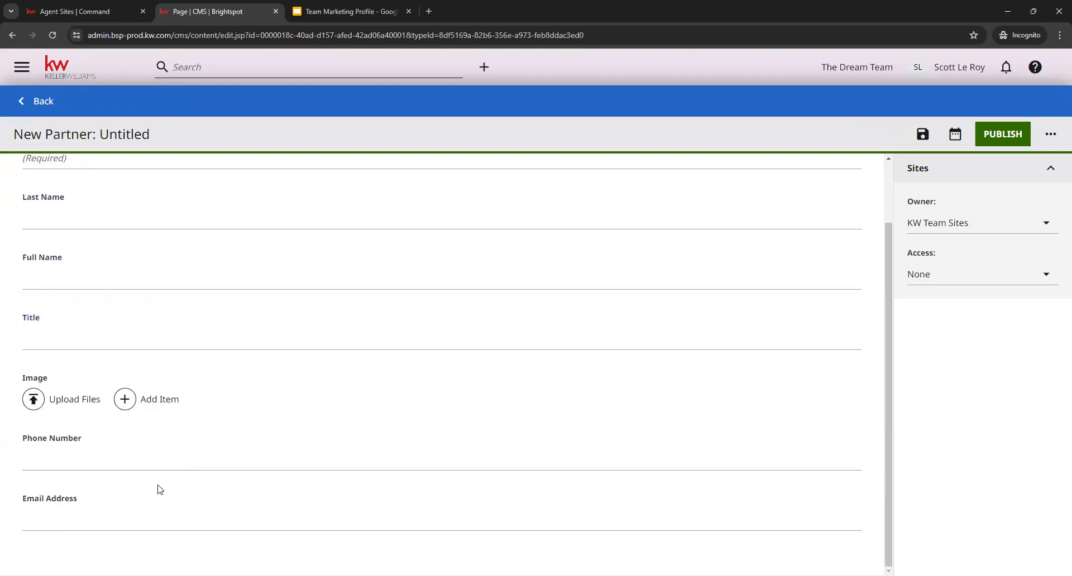
left_click(99, 513)
left_click(71, 459)
left_click(87, 514)
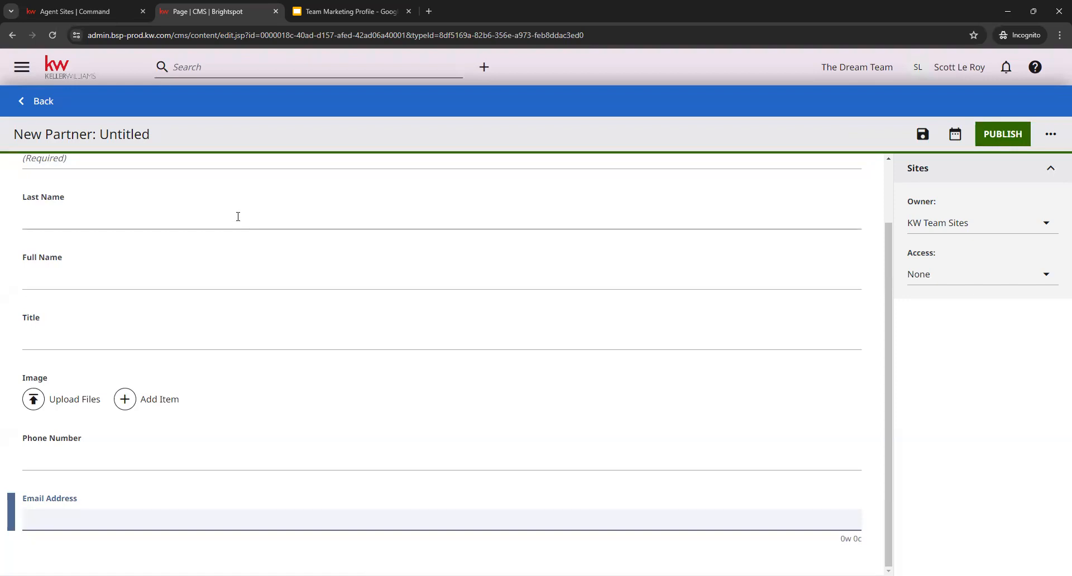
left_click(45, 102)
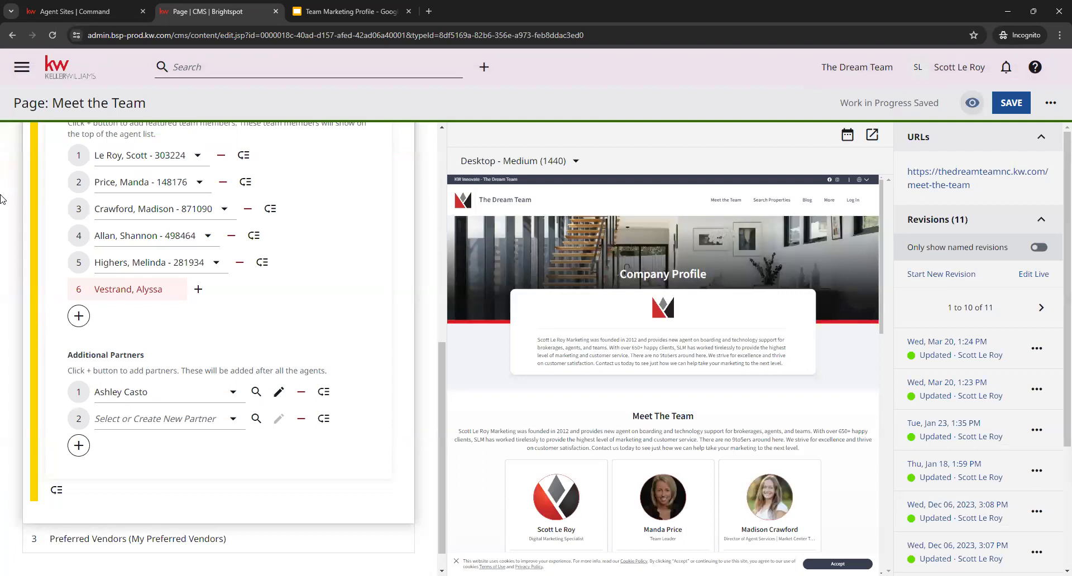
- Choose the existing partner Test Associate for the second Additional Partners entry and check its card in the page preview
left_click(122, 423)
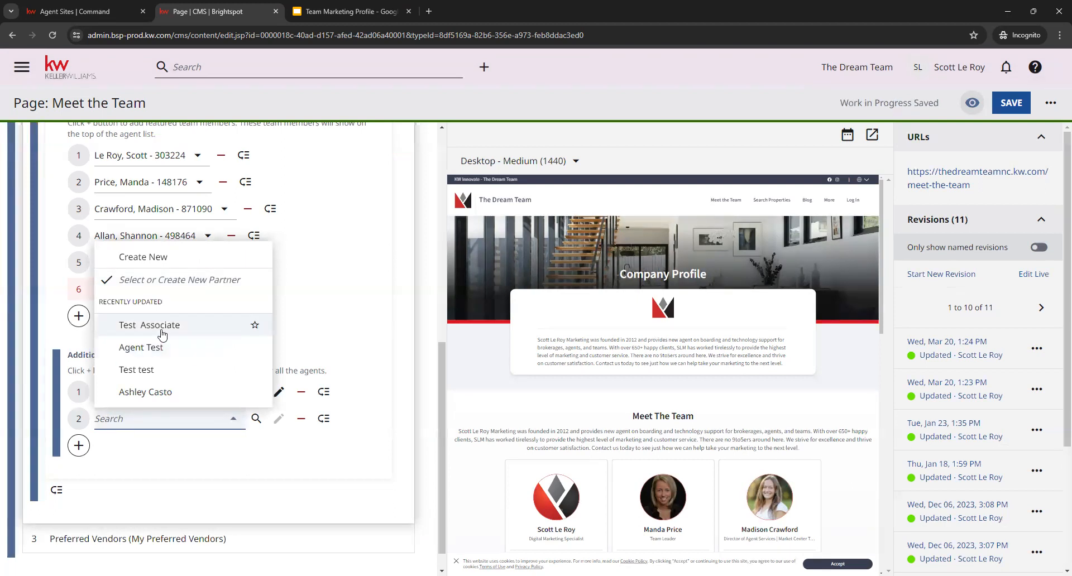
left_click(249, 324)
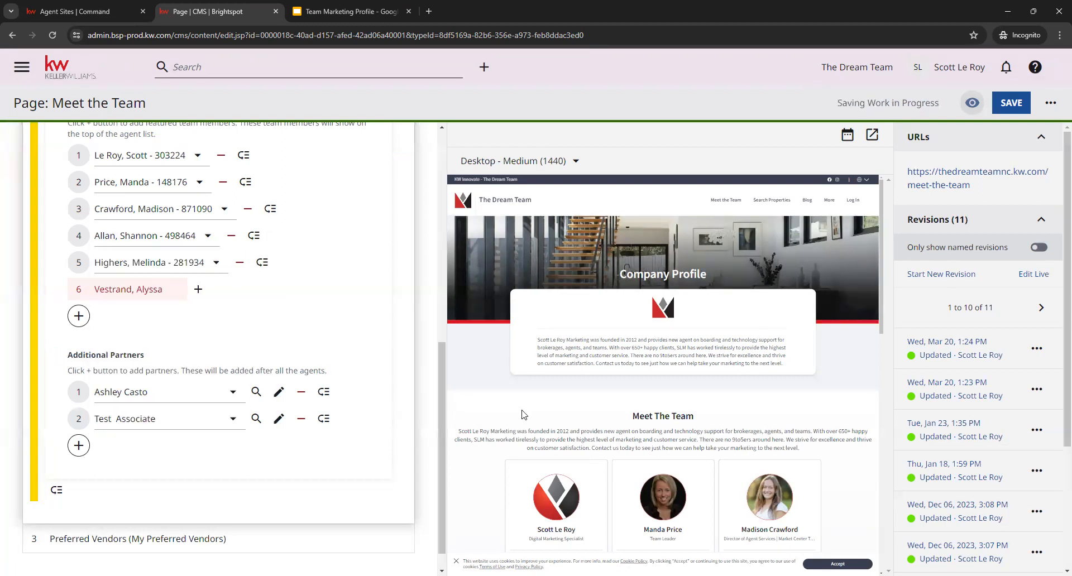
scroll(523, 415, "down", 6)
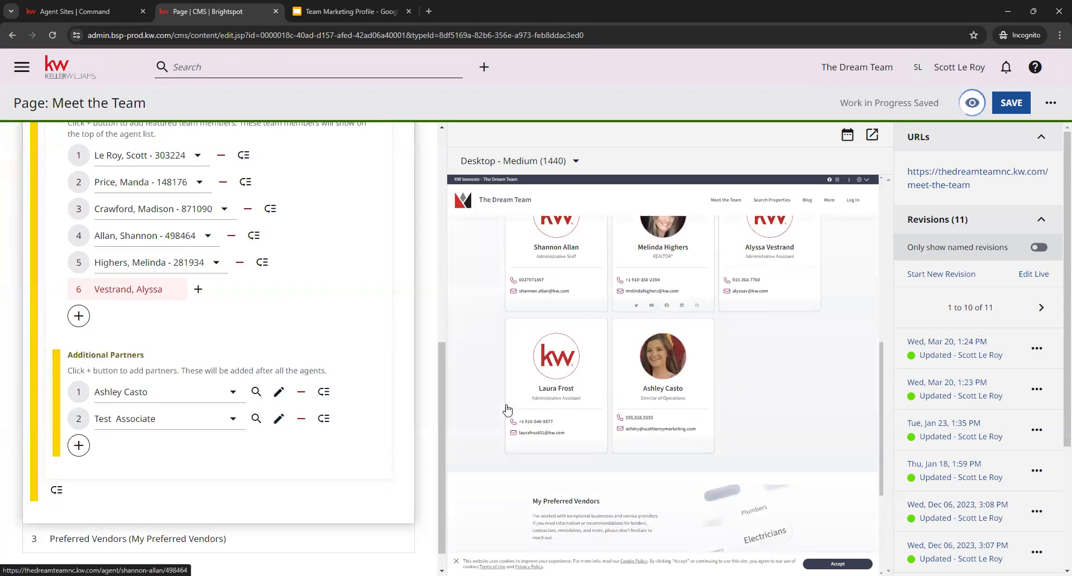
scroll(790, 335, "down", 5)
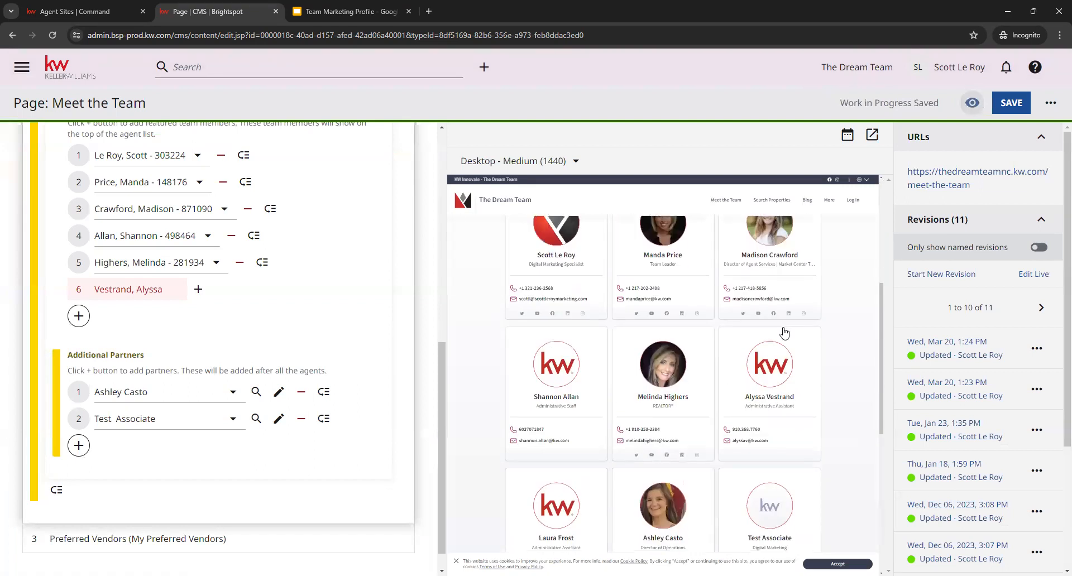
scroll(714, 408, "down", 3)
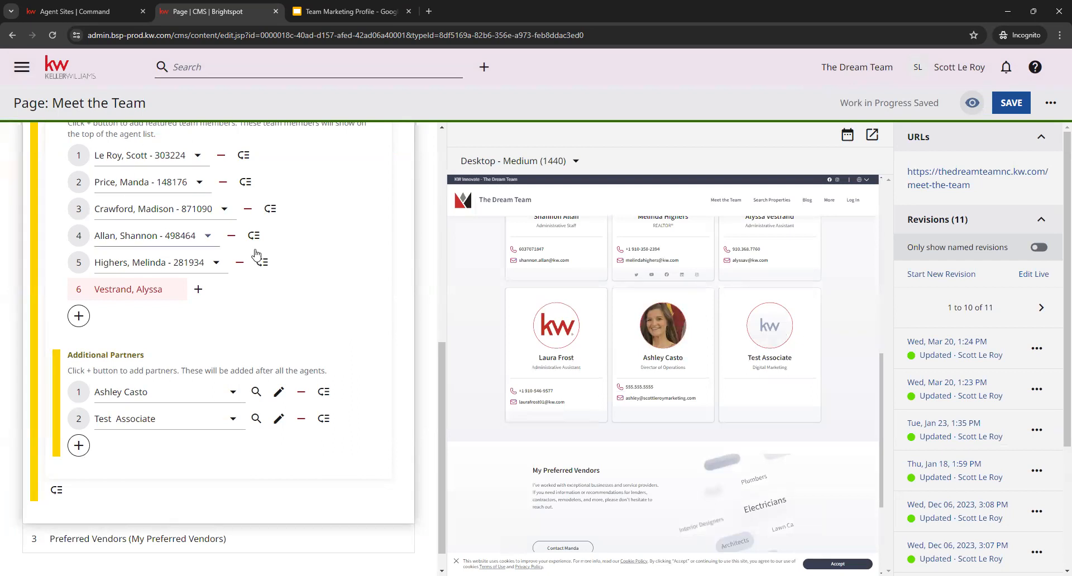
- Move Test Associate to first place under Additional Partners and check the card order in the preview
scroll(264, 209, "up", 2)
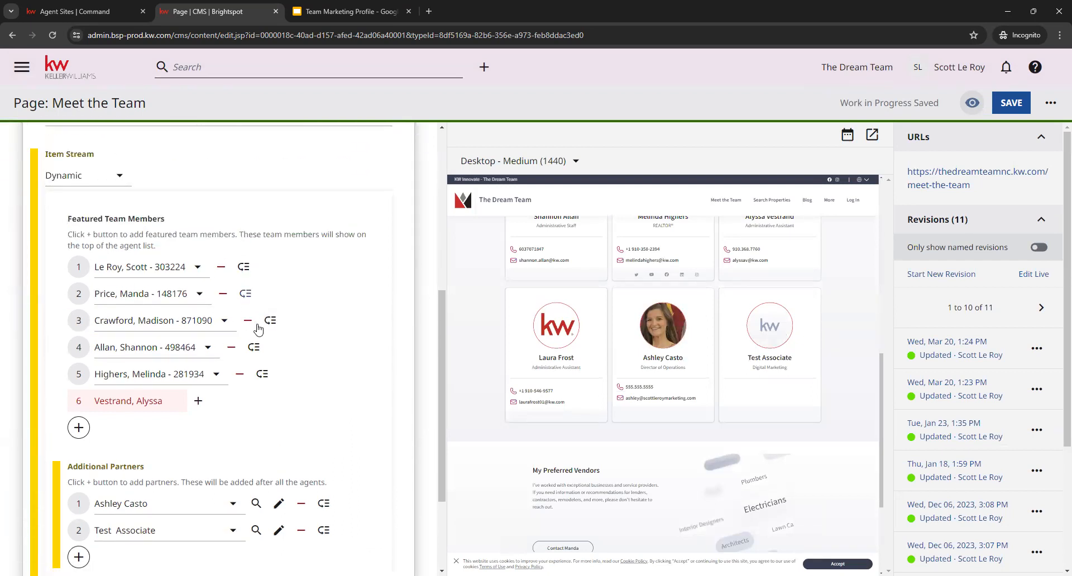
scroll(330, 379, "down", 2)
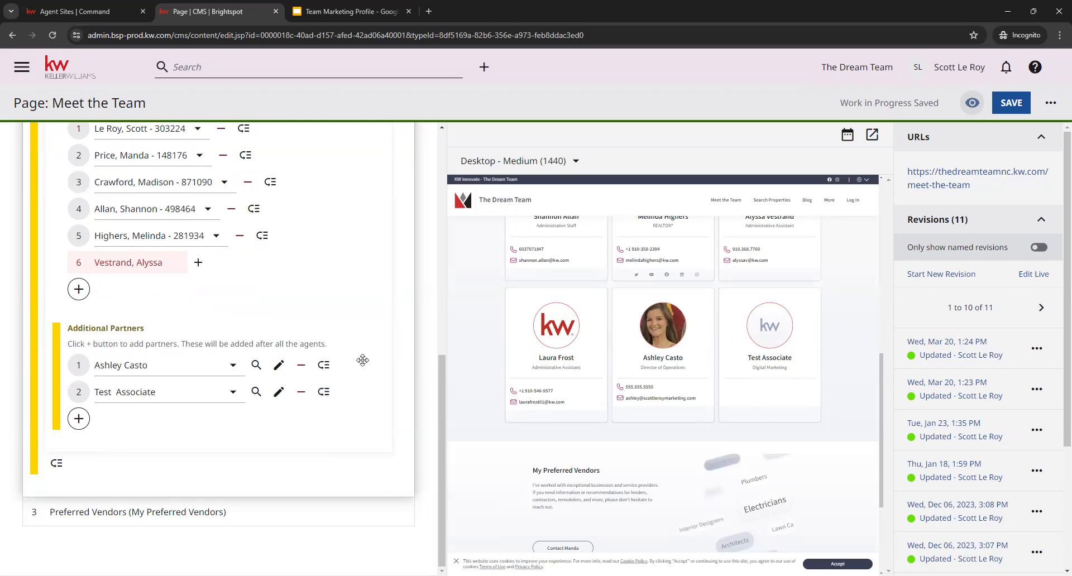
left_click_drag(318, 395, 318, 364)
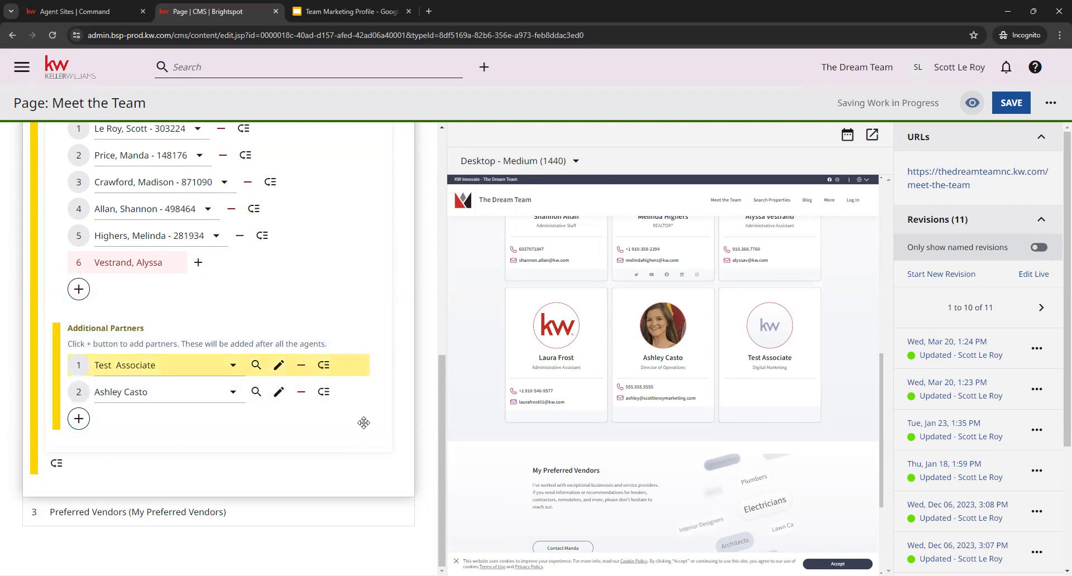
scroll(592, 401, "up", 3)
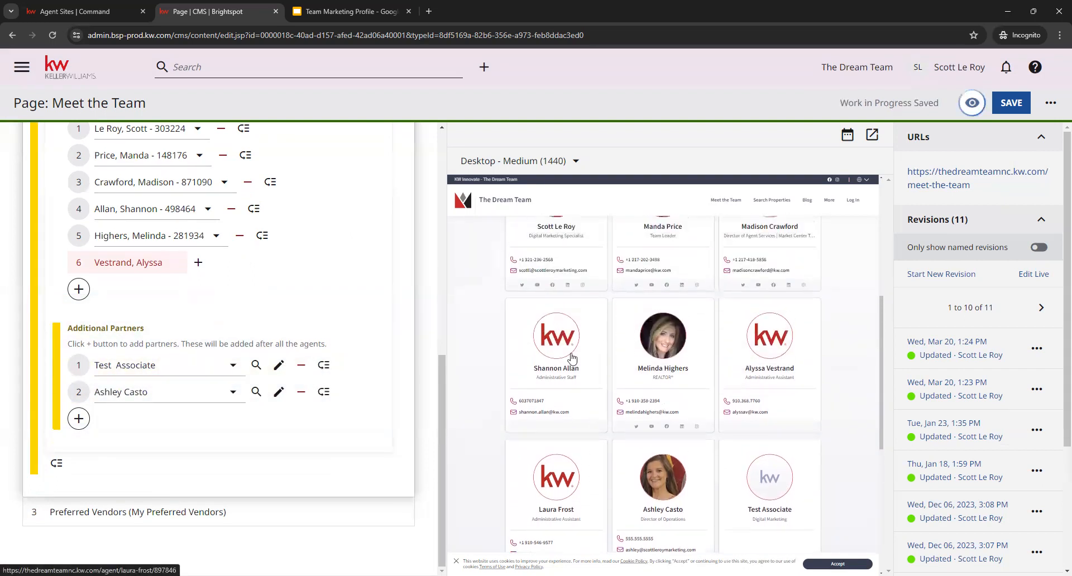
scroll(715, 245, "up", 5)
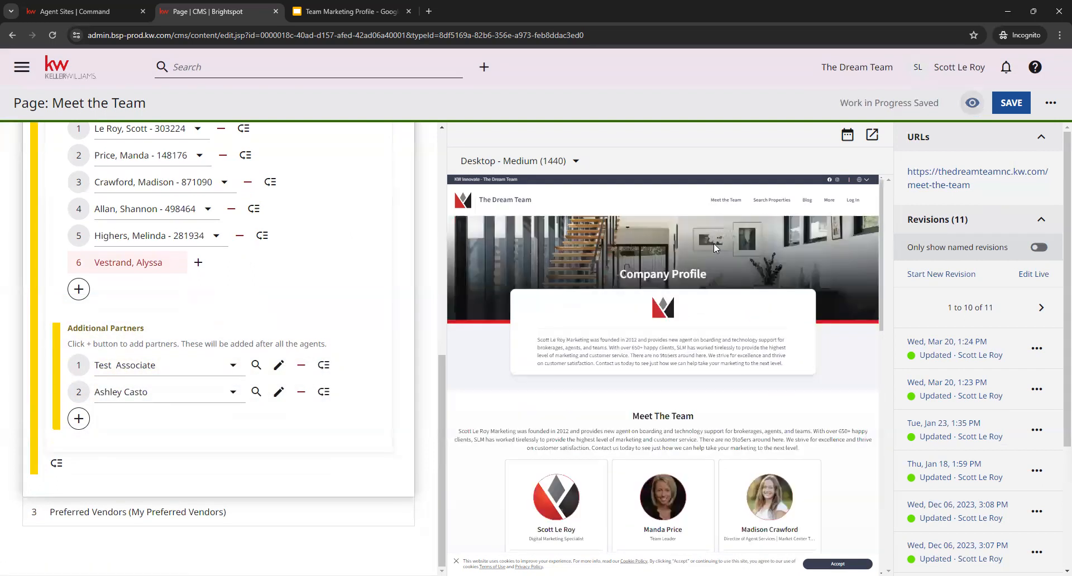
scroll(501, 397, "down", 5)
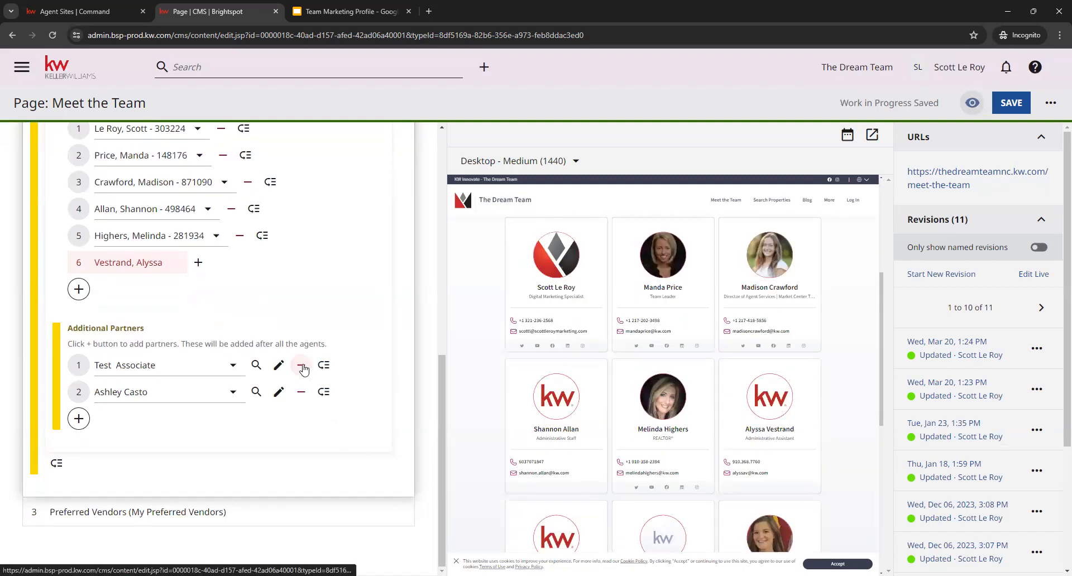
- Collapse the Meet The Team list section of the page
scroll(392, 330, "up", 7)
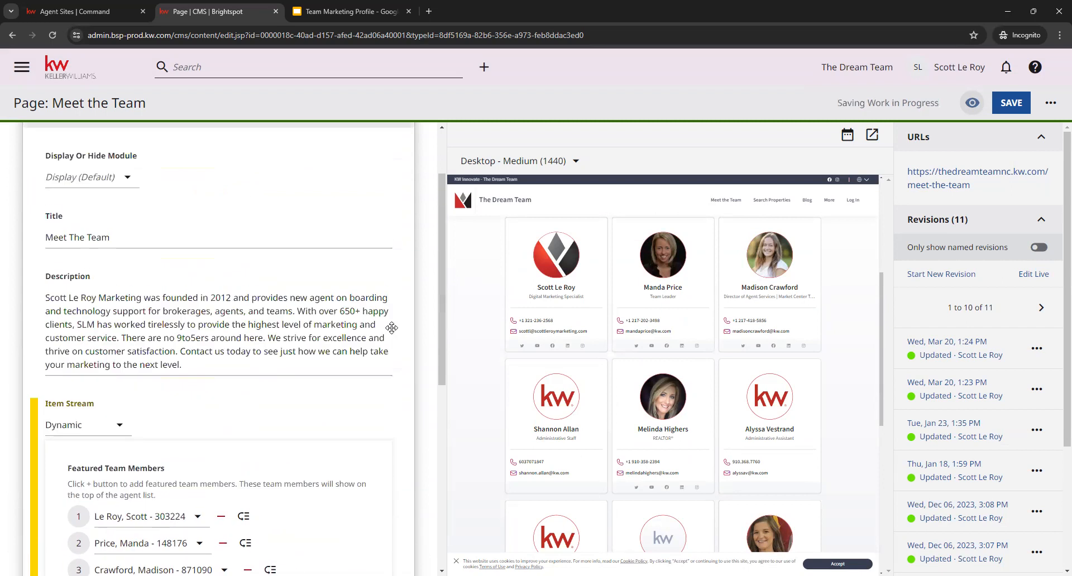
scroll(393, 321, "up", 3)
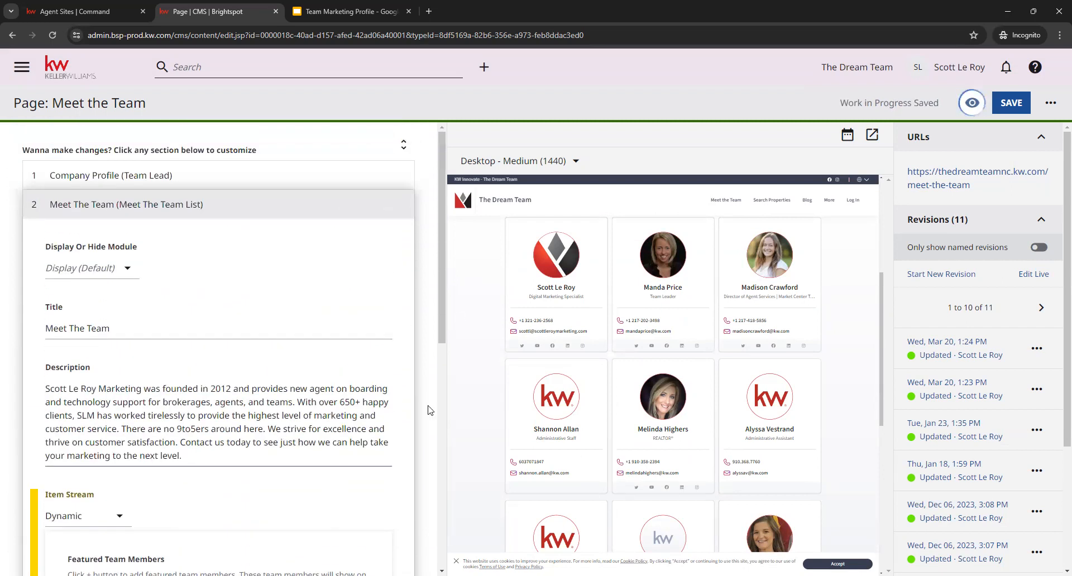
left_click(163, 217)
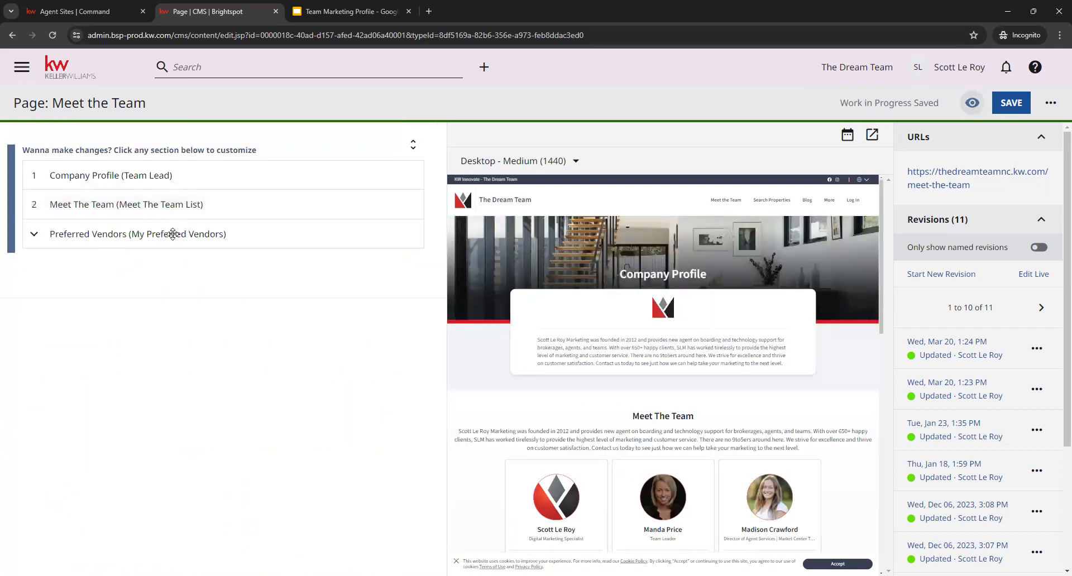
- Expand the Preferred Vendors section and follow its link to the MoveEasy vendor account
left_click(56, 235)
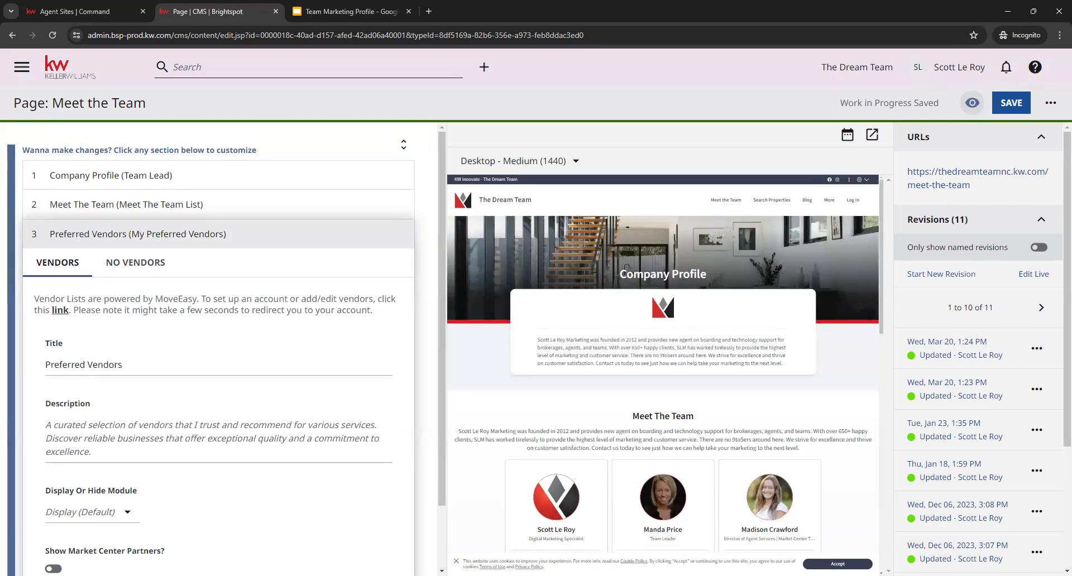
scroll(132, 282, "down", 2)
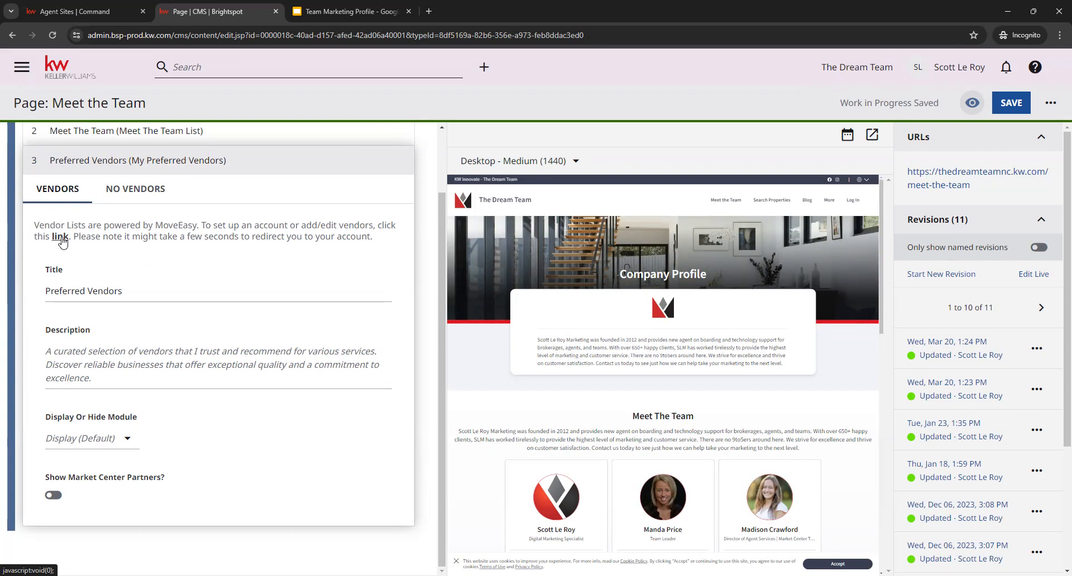
left_click(63, 239)
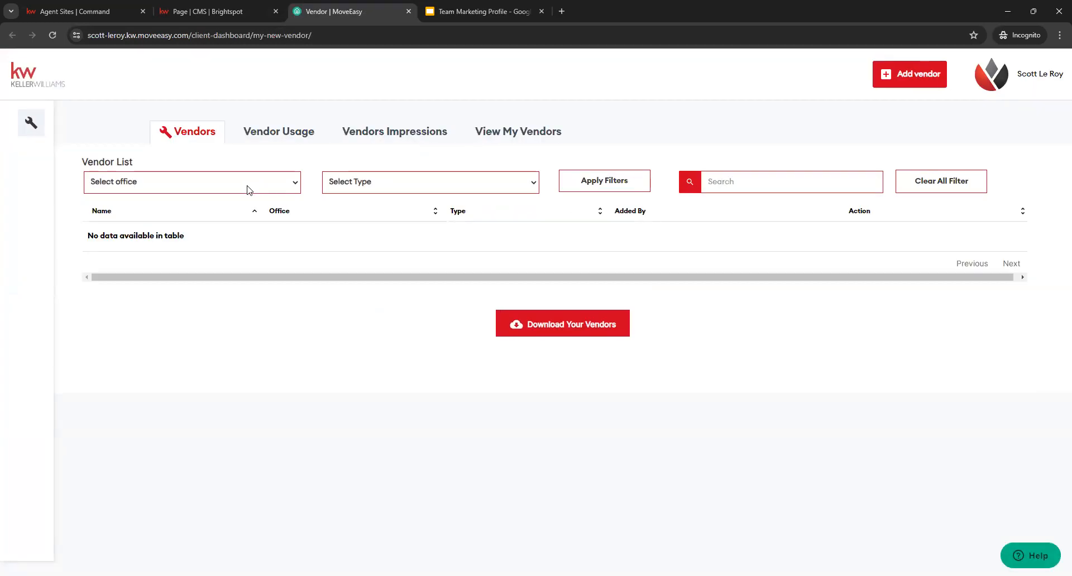
- Start a new vendor entry with the vendor type Home Inspection and look over the available counties
left_click(901, 76)
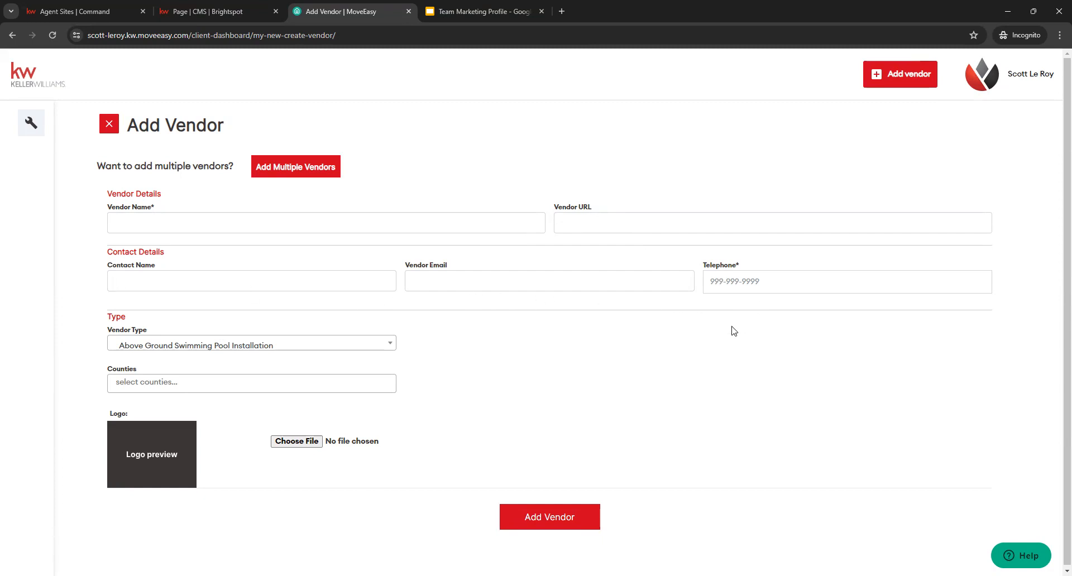
left_click(382, 356)
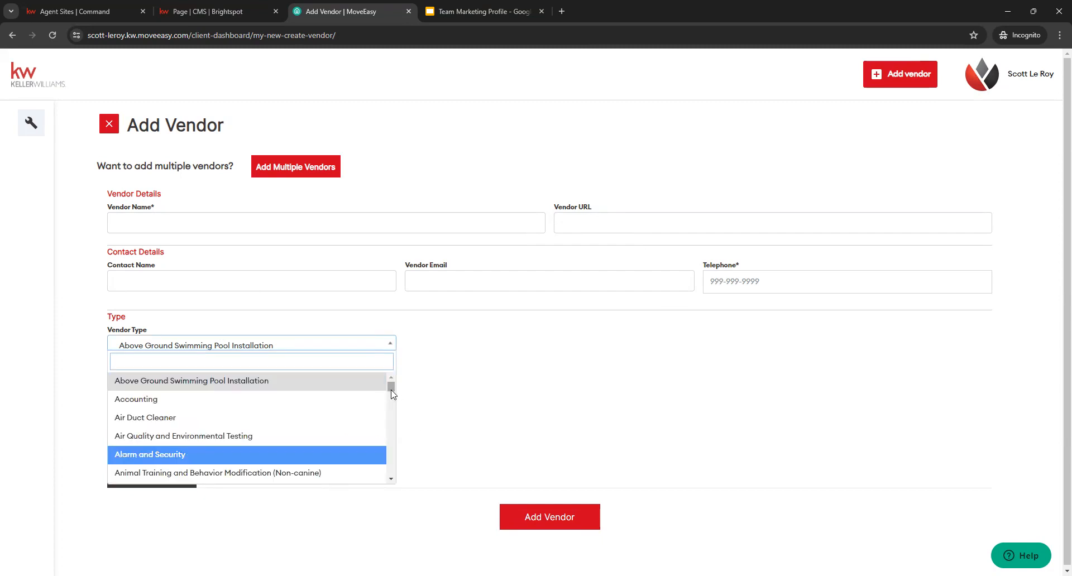
scroll(391, 413, "down", 15)
left_click_drag(395, 420, 376, 343)
type("hom")
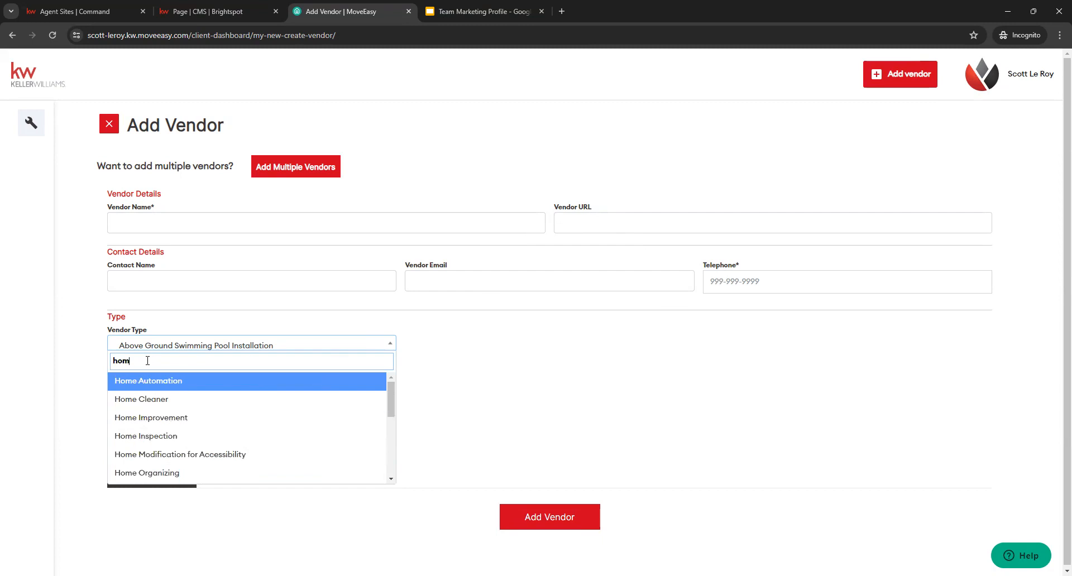
left_click(168, 435)
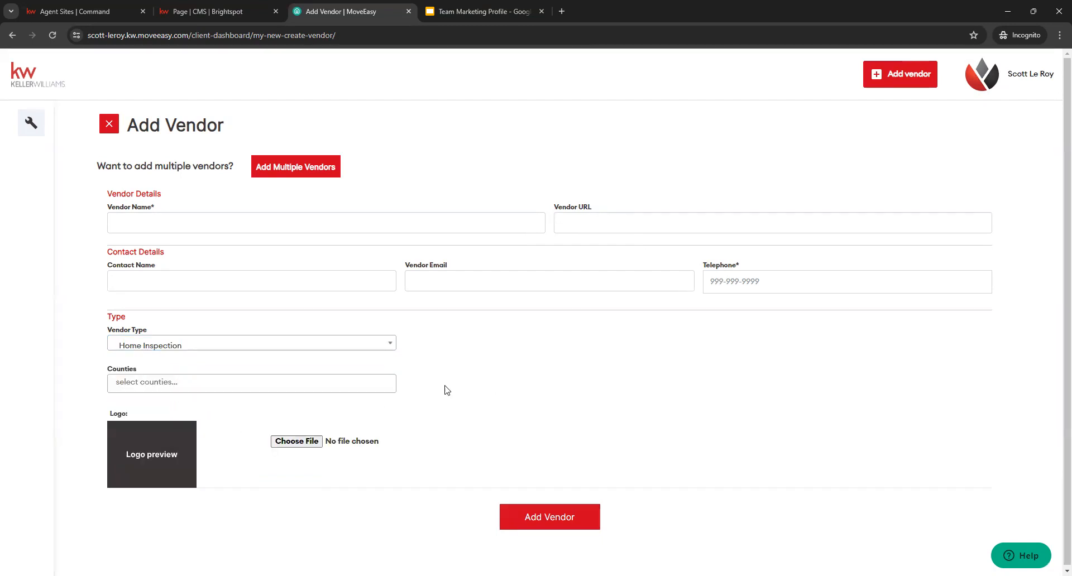
left_click(246, 385)
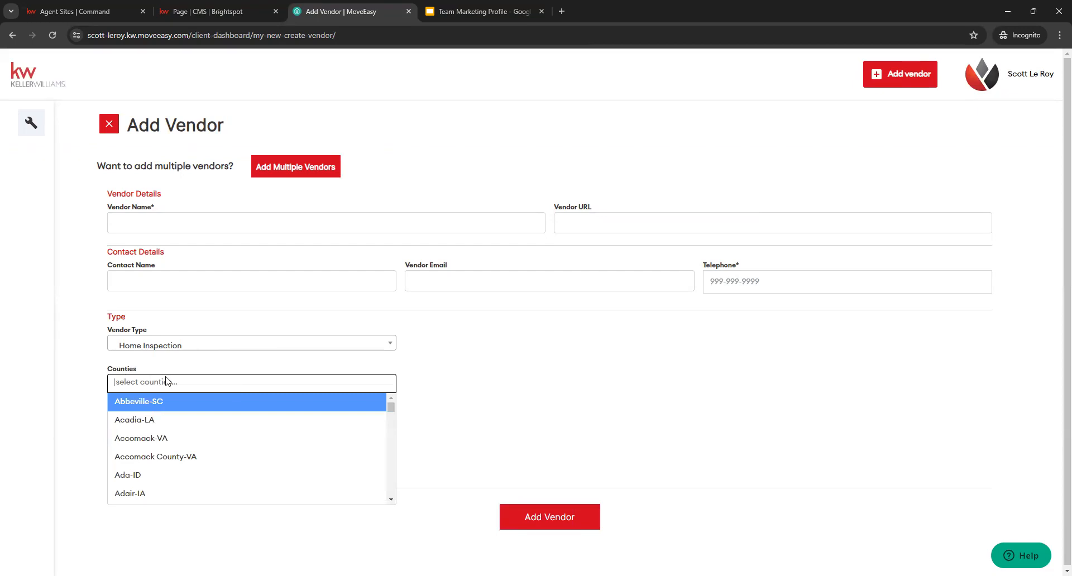
left_click(445, 366)
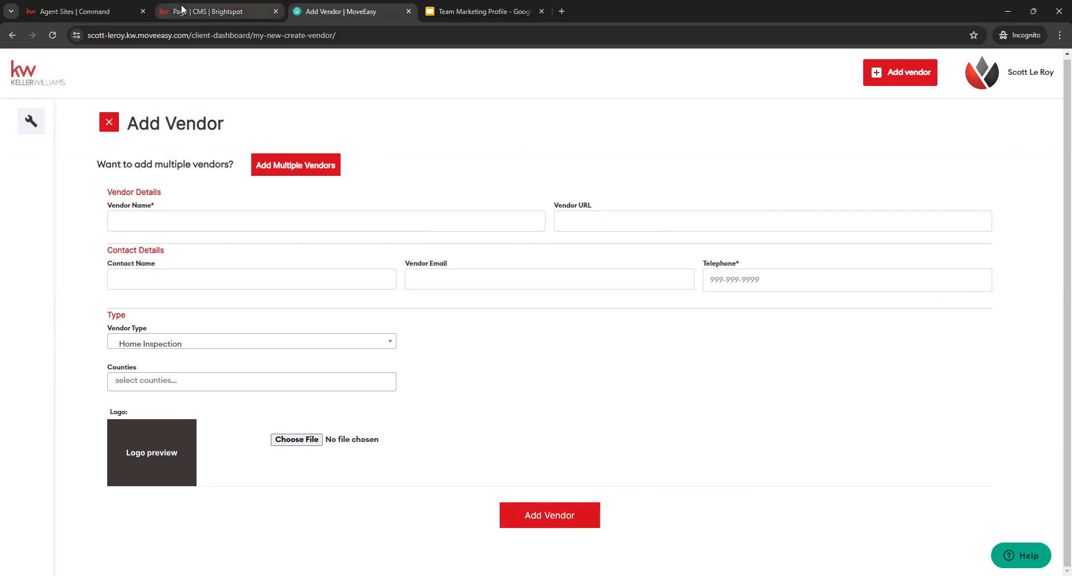
- Return to the Meet the Team page in the Brightspot CMS and check the My Preferred Vendors section in the preview
left_click(213, 11)
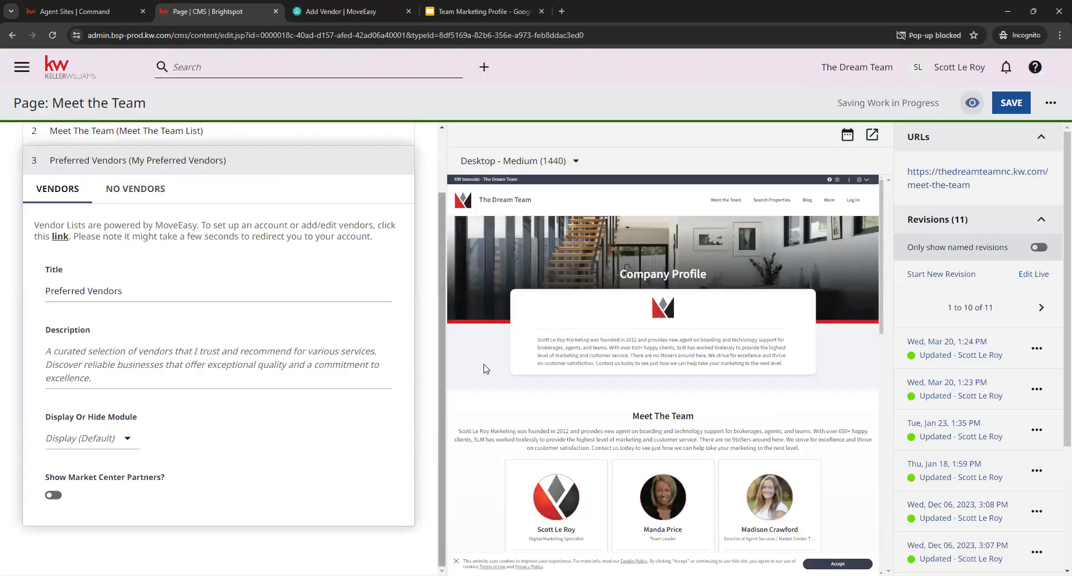
scroll(569, 447, "down", 3)
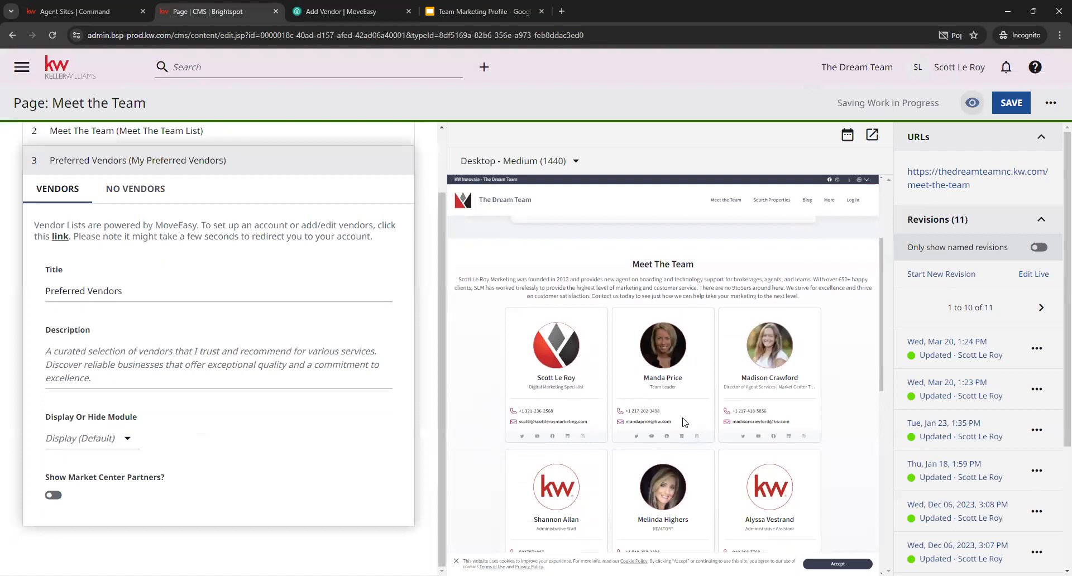
scroll(685, 423, "down", 5)
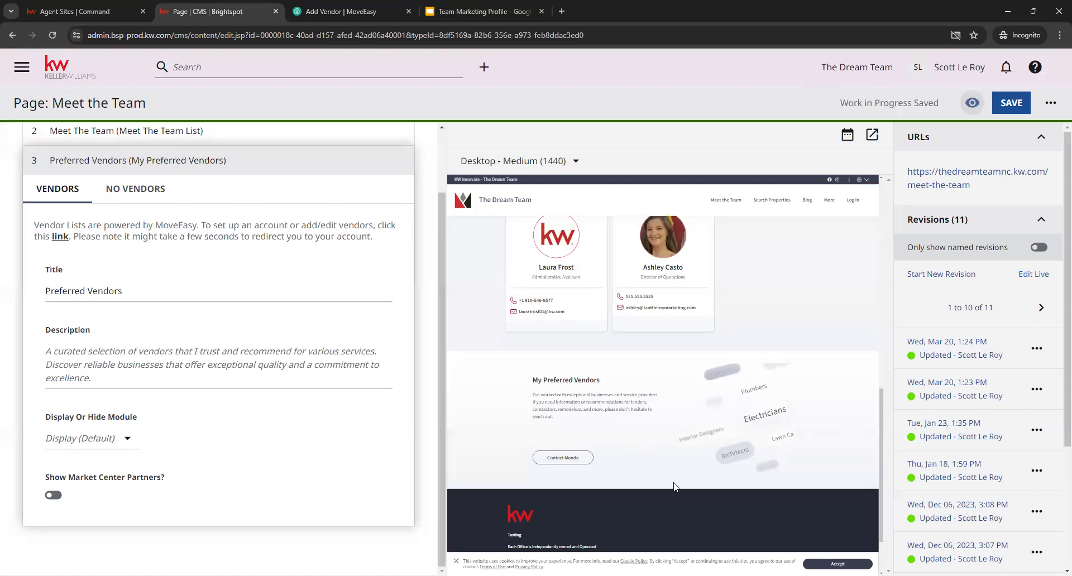
- View the Display Or Hide Module options of the Preferred Vendors section without changing the selection
left_click(52, 496)
left_click(112, 440)
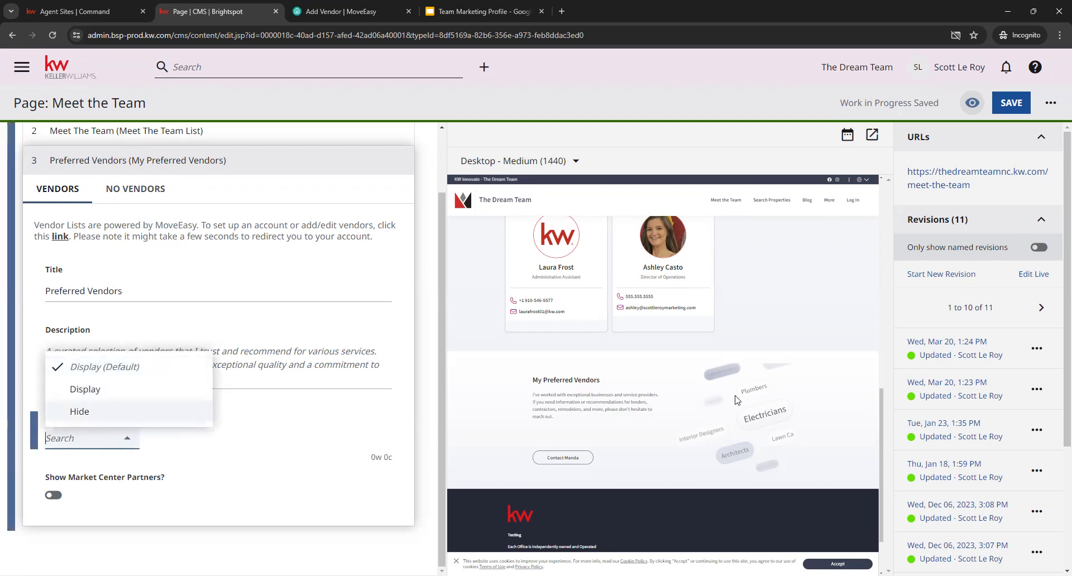
left_click(284, 512)
- Collapse the Preferred Vendors section and save the Meet the Team page
scroll(332, 516, "up", 2)
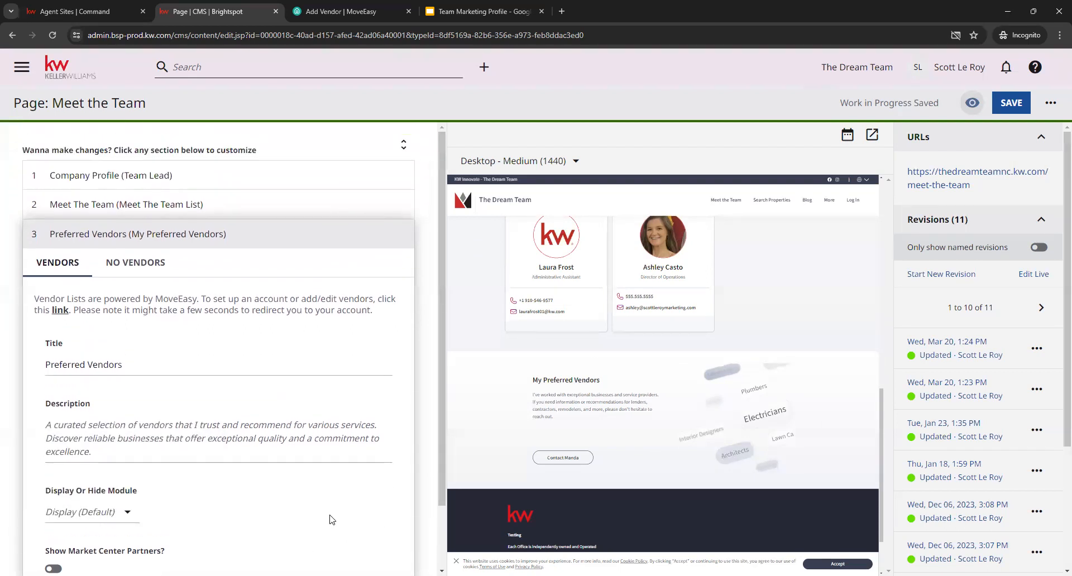
left_click(190, 233)
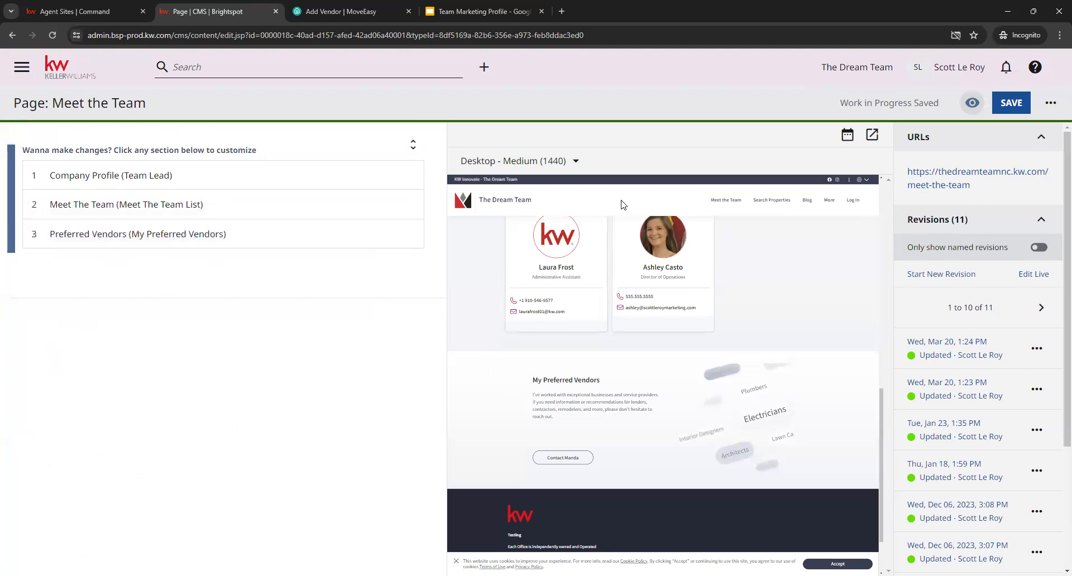
left_click(1015, 106)
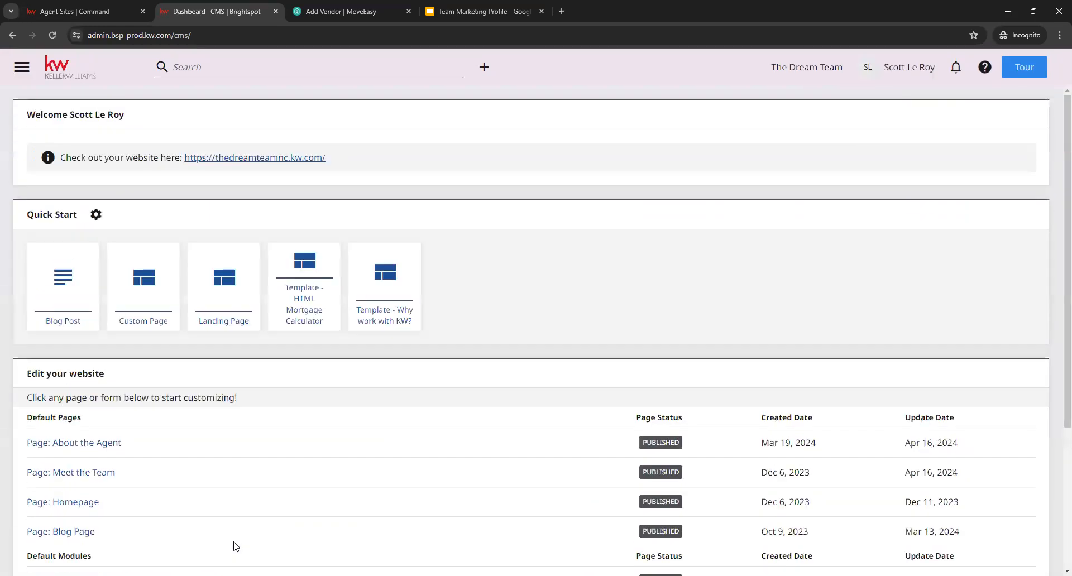
- Open the Homepage for editing and compare the Listing Search Module's title with the headline in the preview
scroll(249, 463, "down", 1)
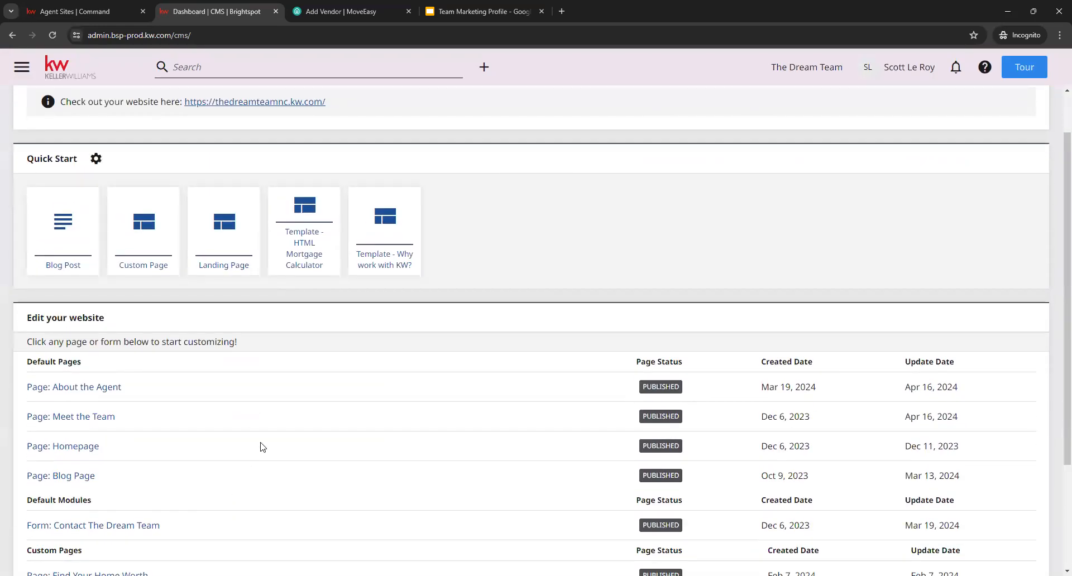
left_click(62, 450)
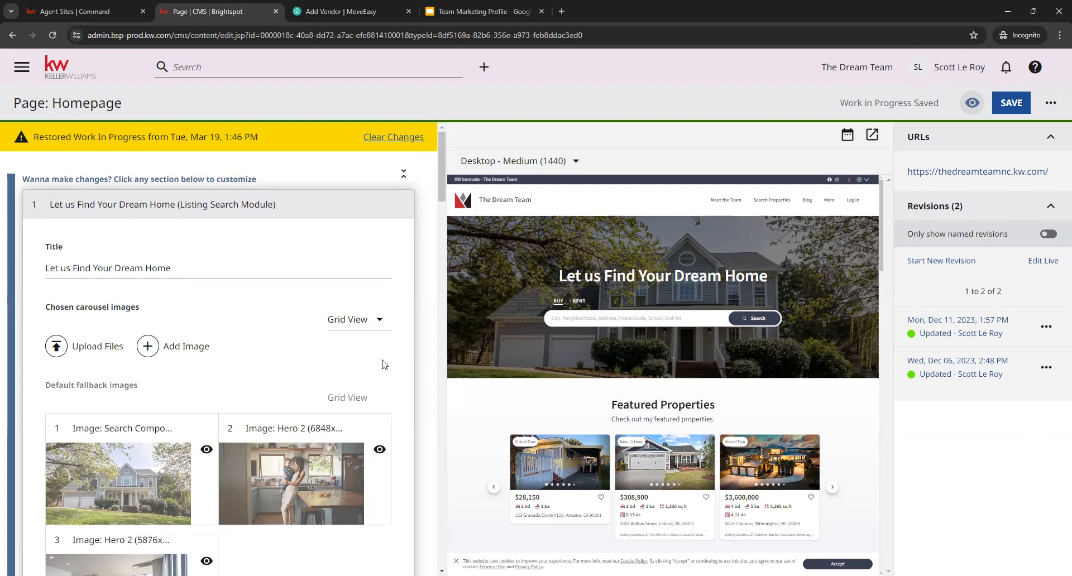
left_click(264, 268)
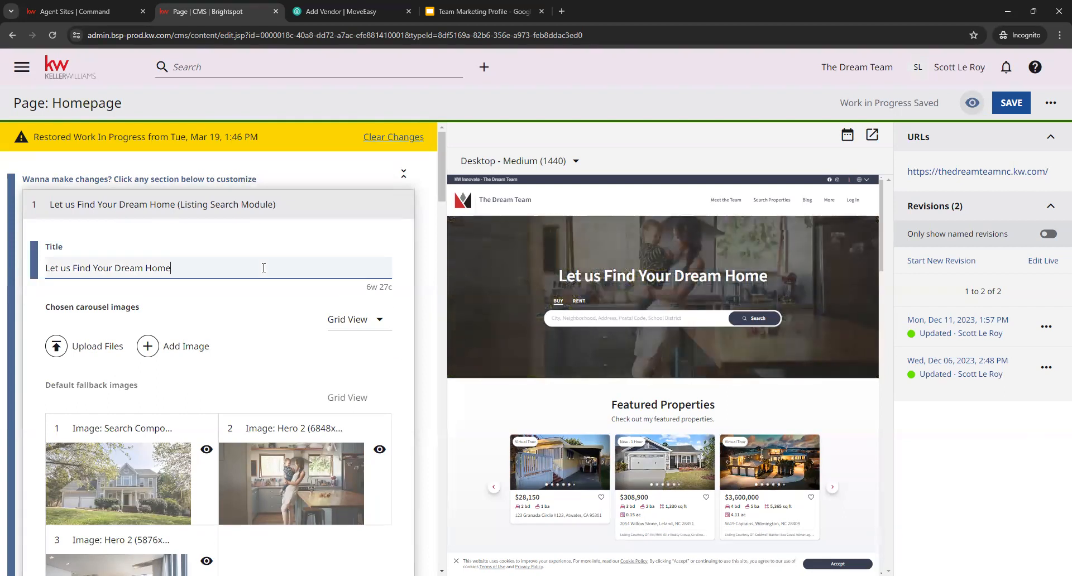
left_click_drag(767, 276, 598, 262)
left_click(560, 259)
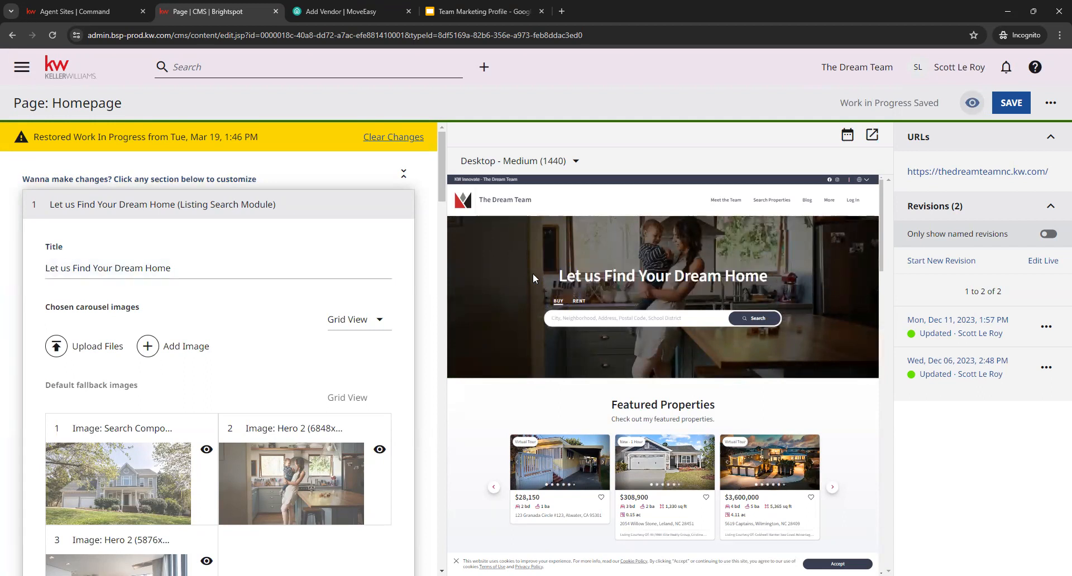
- Examine the carousel images and the Listing List's title and description fields alongside the Featured Properties heading in the preview
scroll(368, 349, "down", 1)
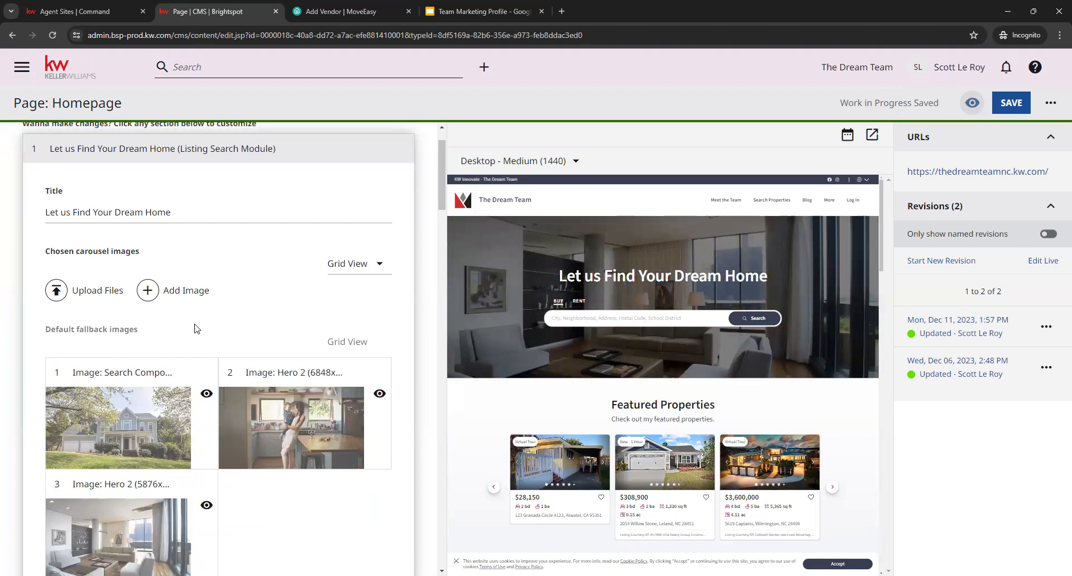
scroll(270, 279, "down", 5)
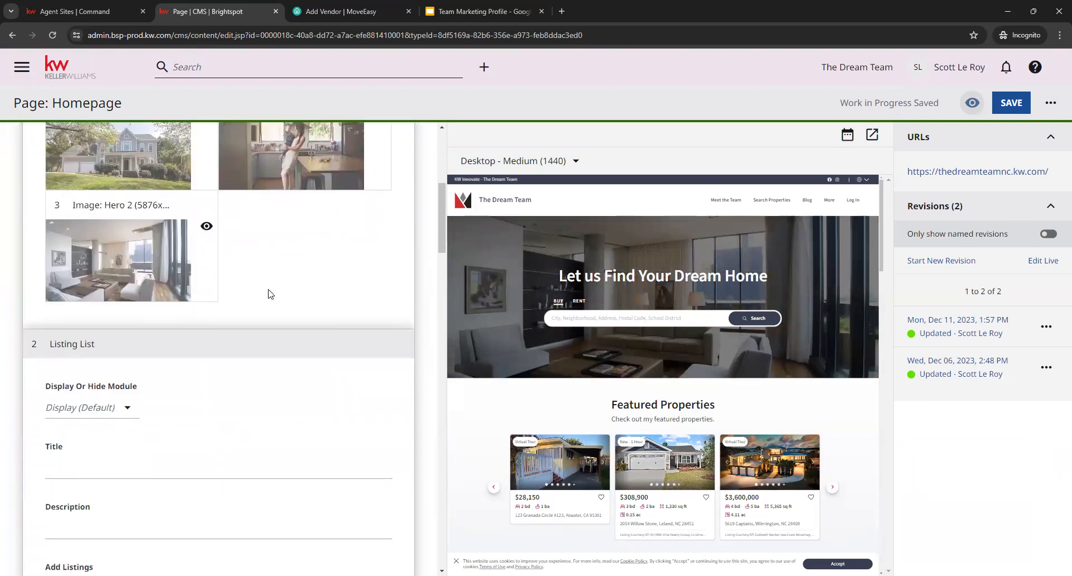
scroll(268, 291, "down", 2)
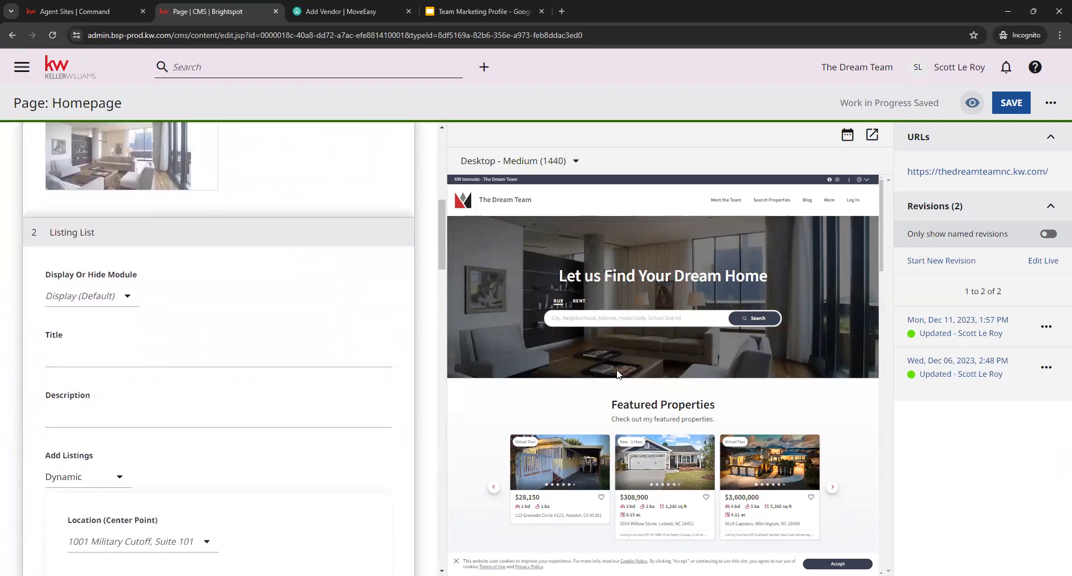
scroll(610, 434, "down", 2)
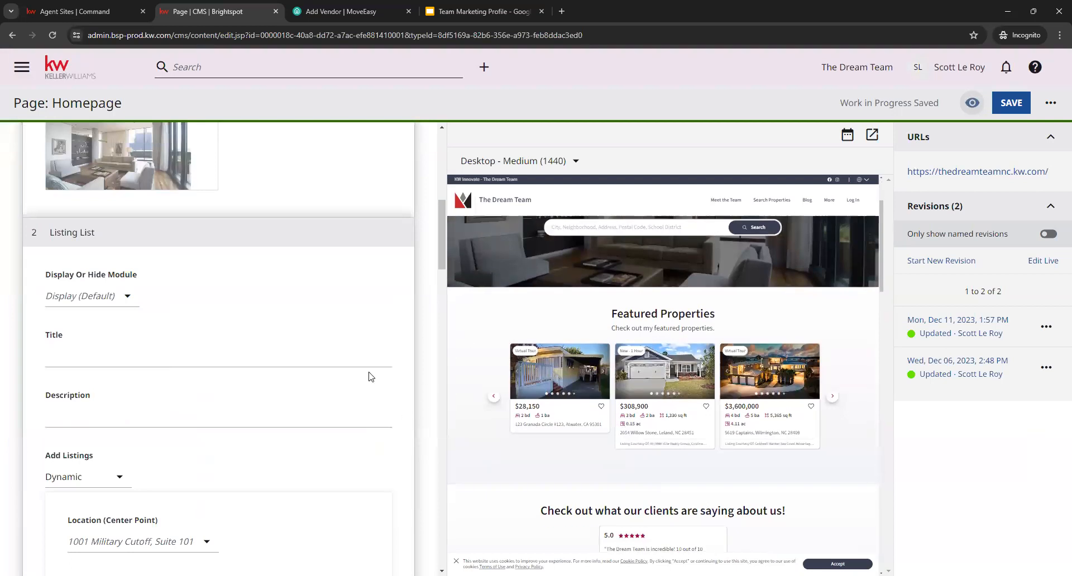
scroll(354, 363, "down", 1)
left_click(266, 301)
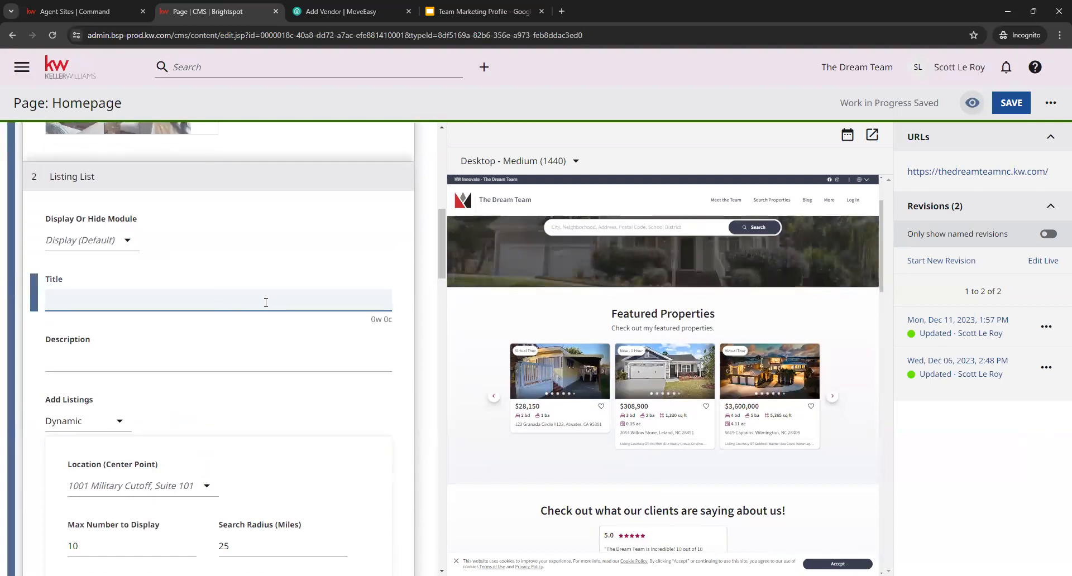
left_click_drag(717, 317, 610, 318)
left_click(648, 325)
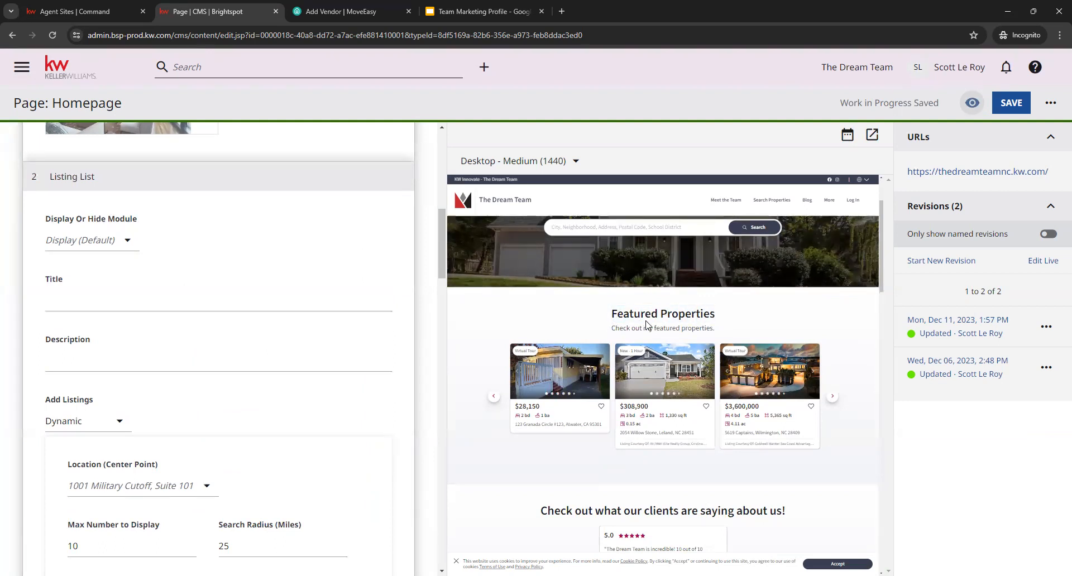
left_click(172, 364)
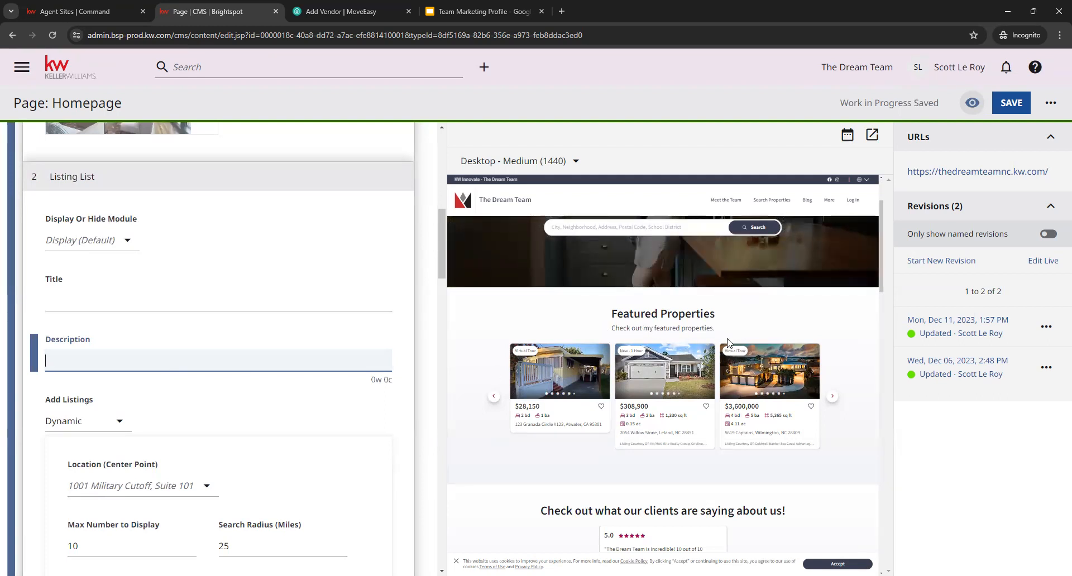
- Review the Listing List's dynamic settings for location, maximum number, search radius, sort order and featured listings
scroll(319, 286, "down", 2)
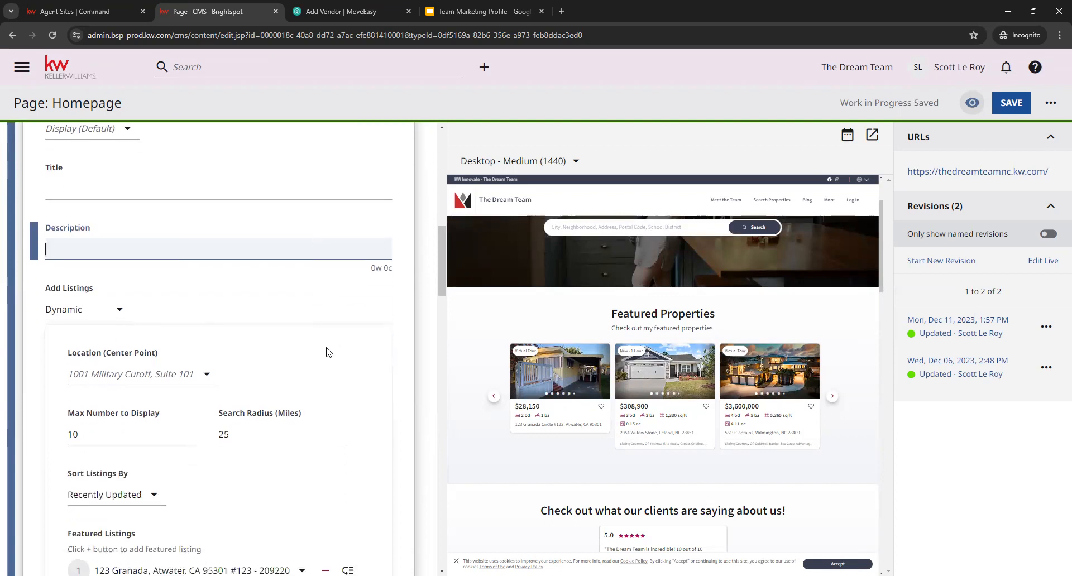
scroll(329, 351, "down", 1)
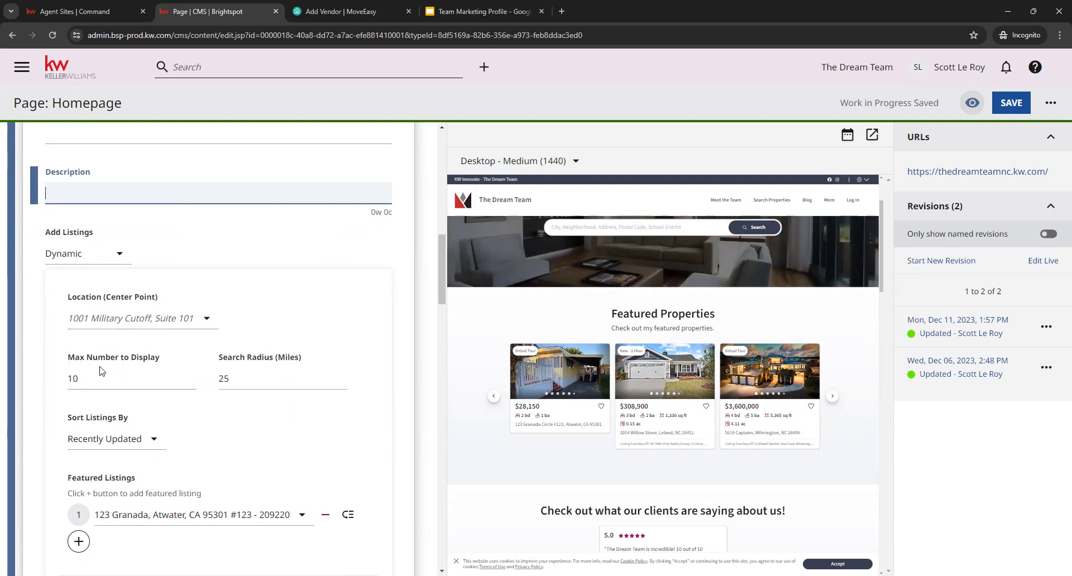
left_click(290, 382)
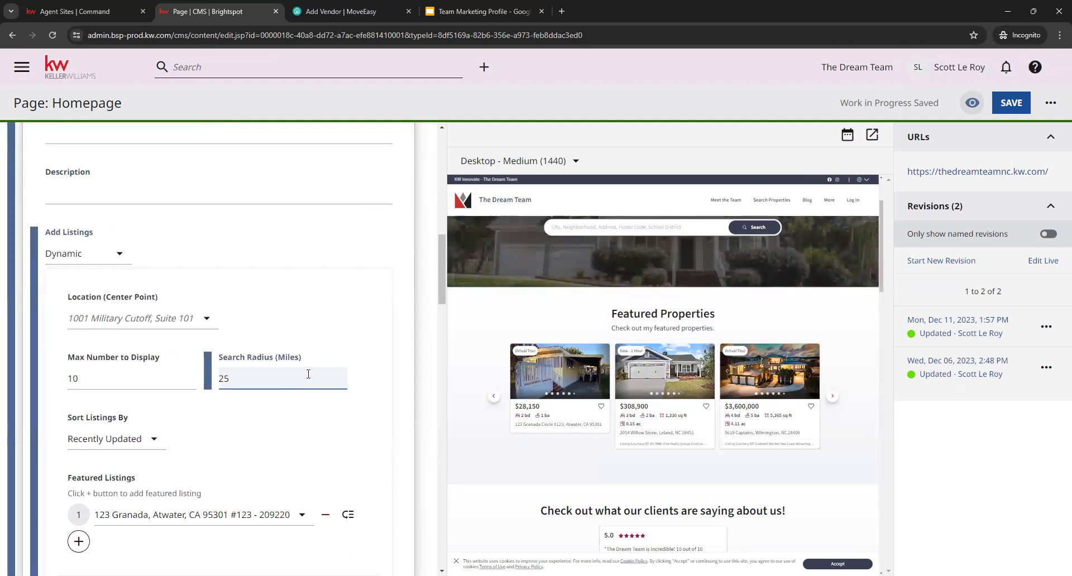
scroll(306, 405, "down", 1)
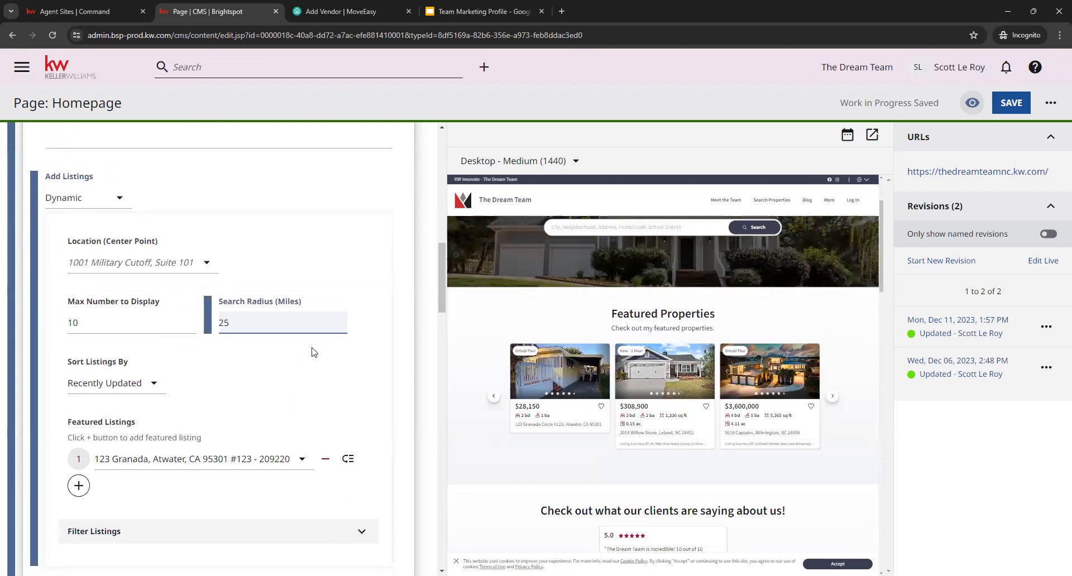
scroll(319, 374, "down", 1)
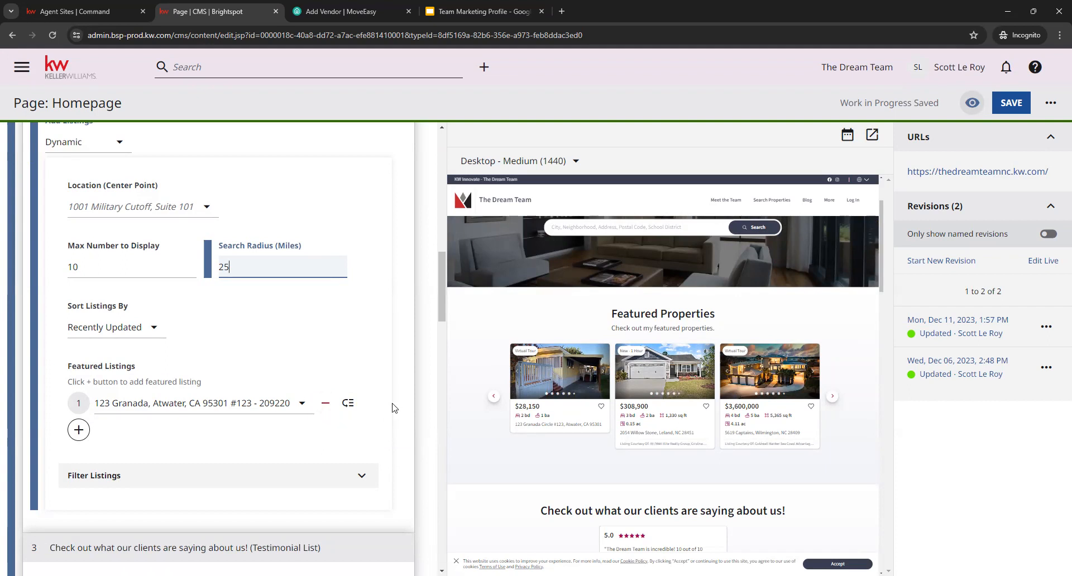
- Expand the Listing List's Filter Listings options, review the available criteria down to Keywords, and collapse them again
scroll(393, 407, "down", 1)
left_click(362, 420)
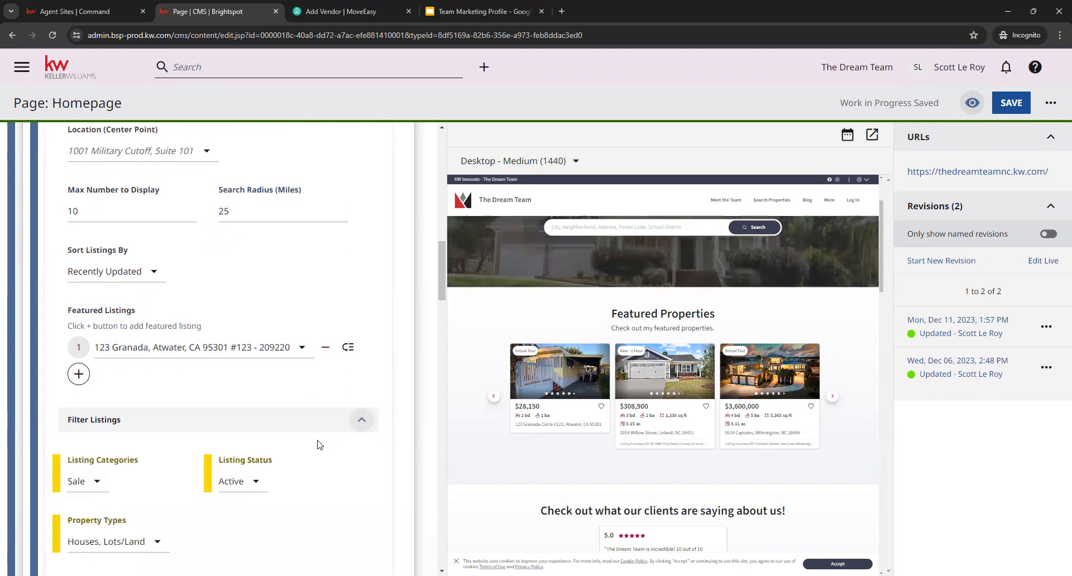
scroll(319, 413, "down", 1)
scroll(351, 458, "down", 2)
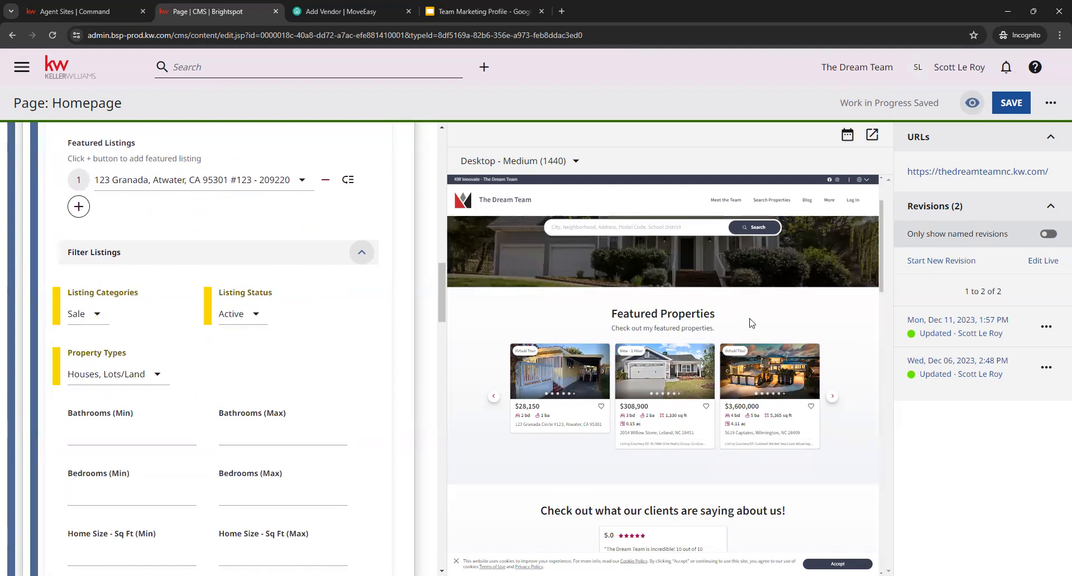
scroll(300, 407, "down", 3)
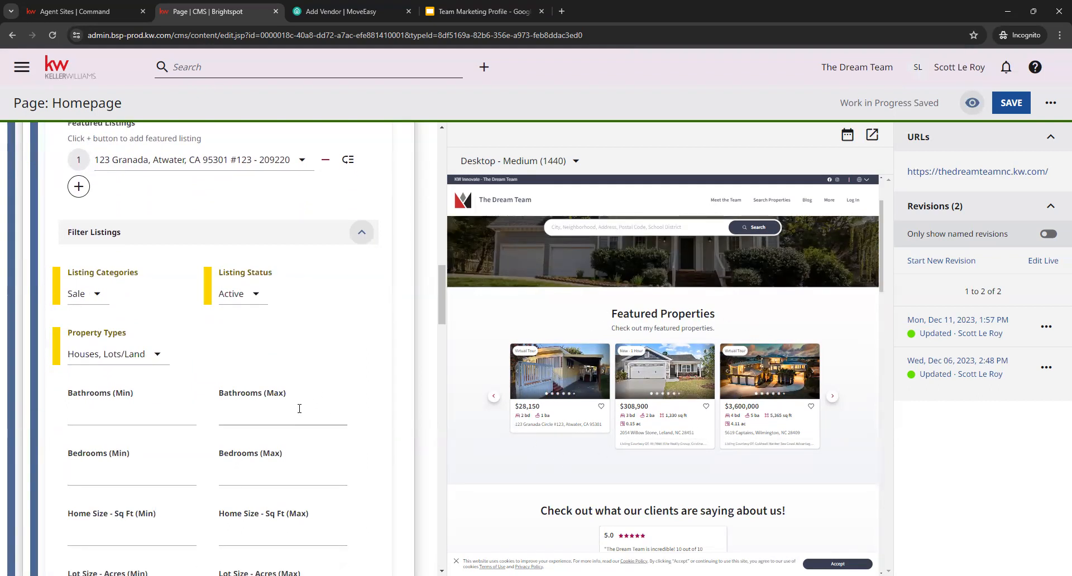
scroll(324, 497, "down", 4)
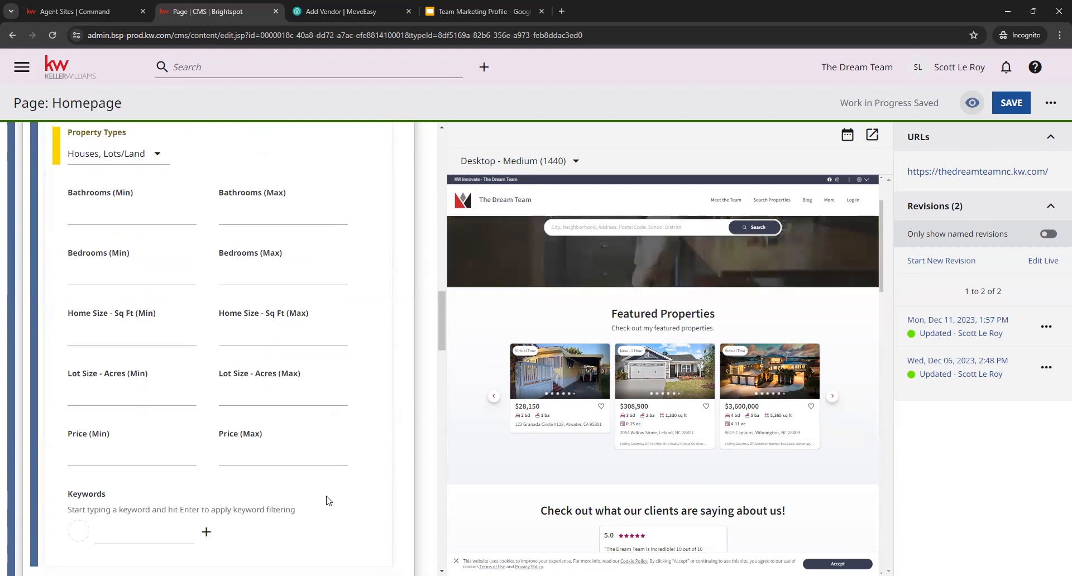
scroll(346, 451, "up", 10)
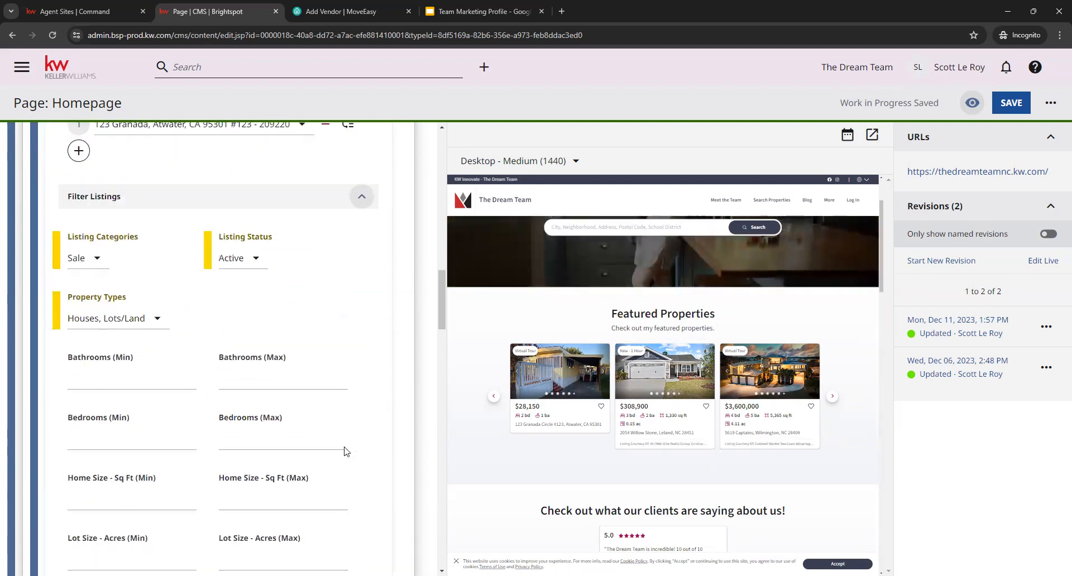
left_click(363, 310)
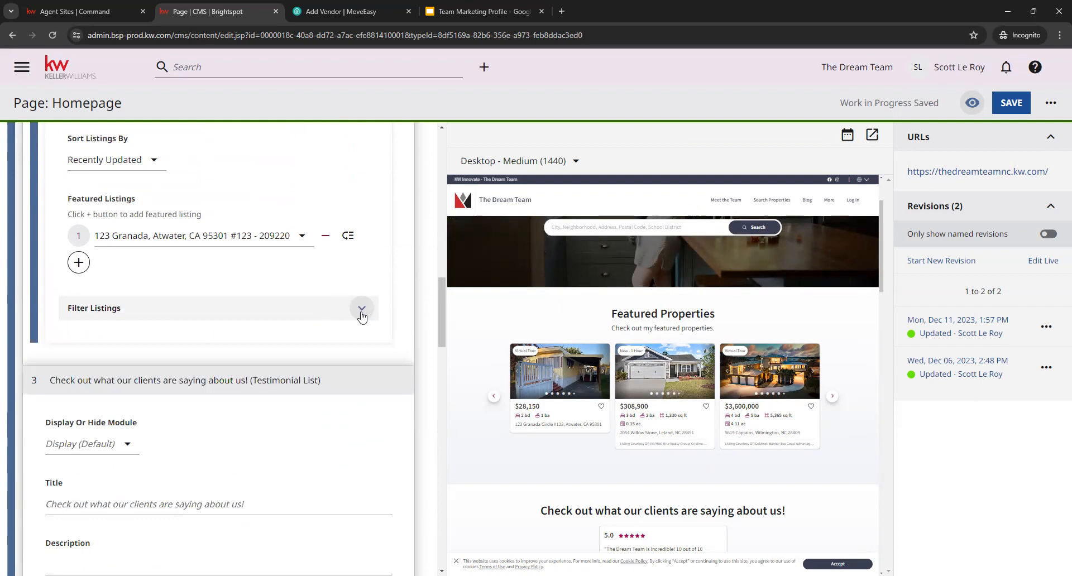
- Compare the Testimonial List's title and description fields with the testimonials section in the preview
scroll(374, 441, "down", 2)
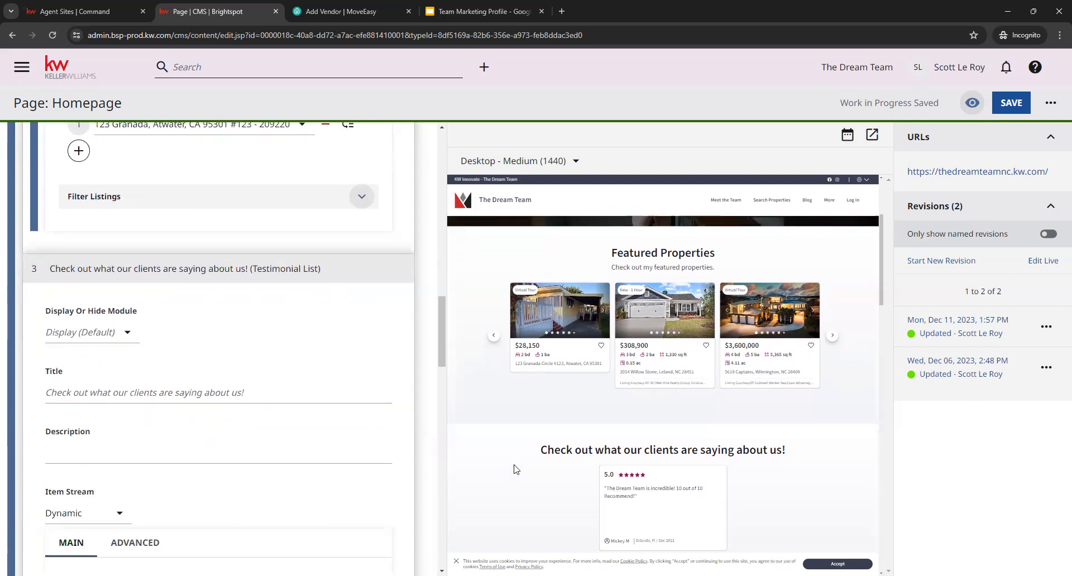
scroll(517, 469, "down", 3)
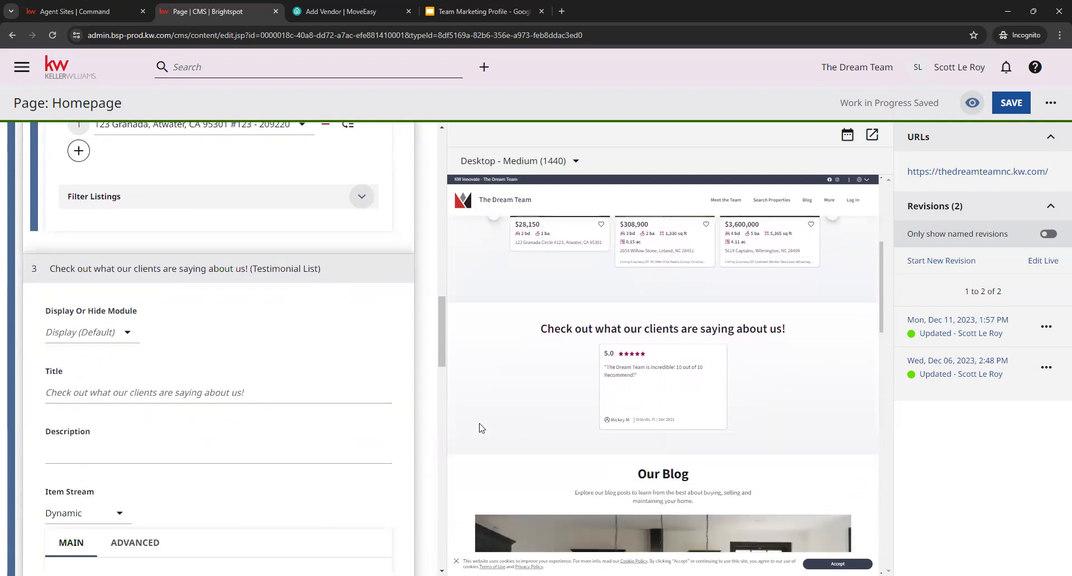
left_click(104, 399)
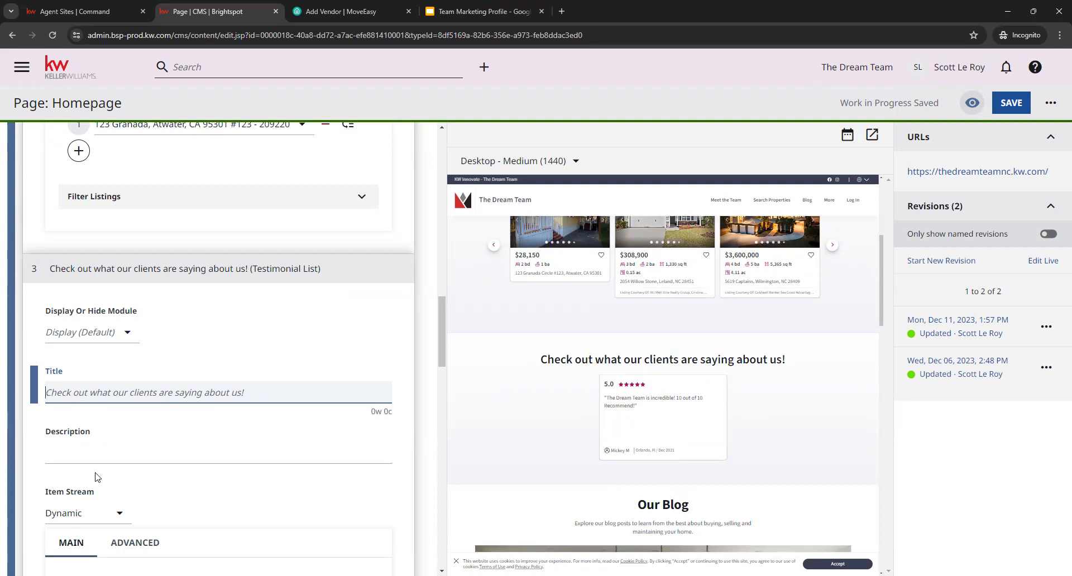
left_click(198, 454)
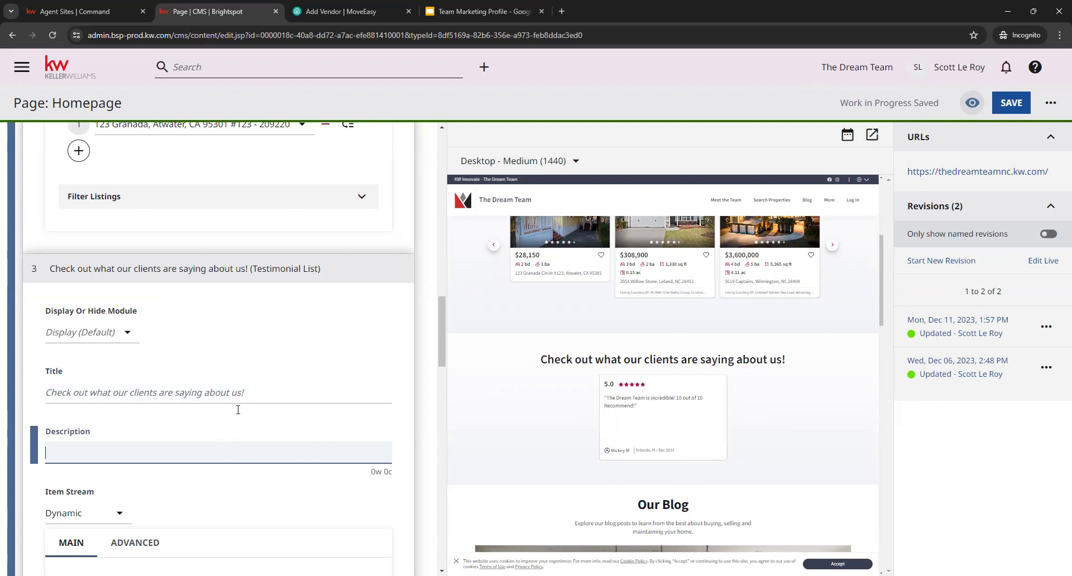
- Review the Testimonial List's dynamic settings, including the available sort orders, maximum number to display and filtering
scroll(238, 410, "down", 5)
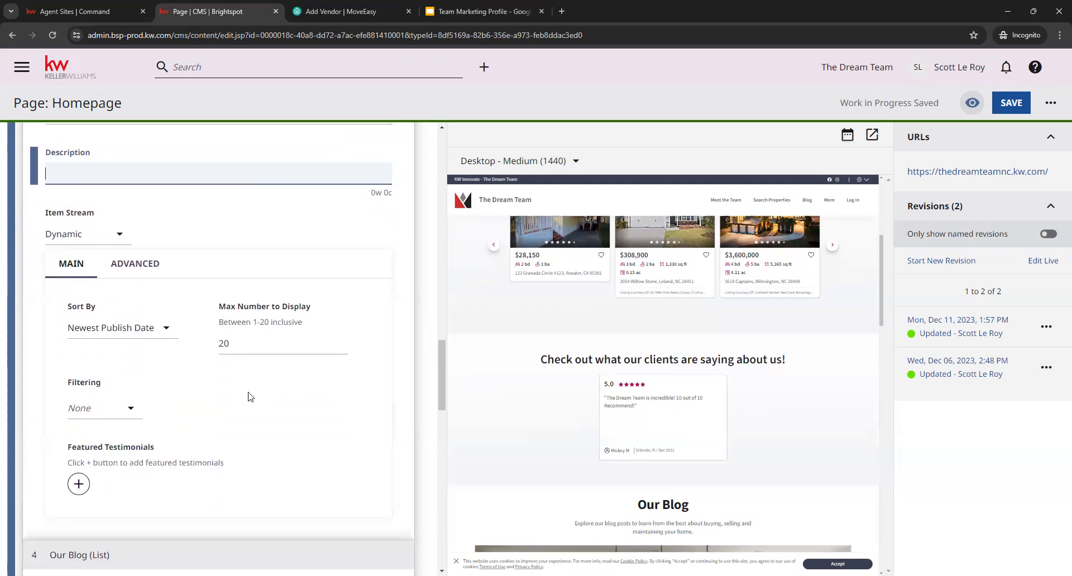
left_click(146, 330)
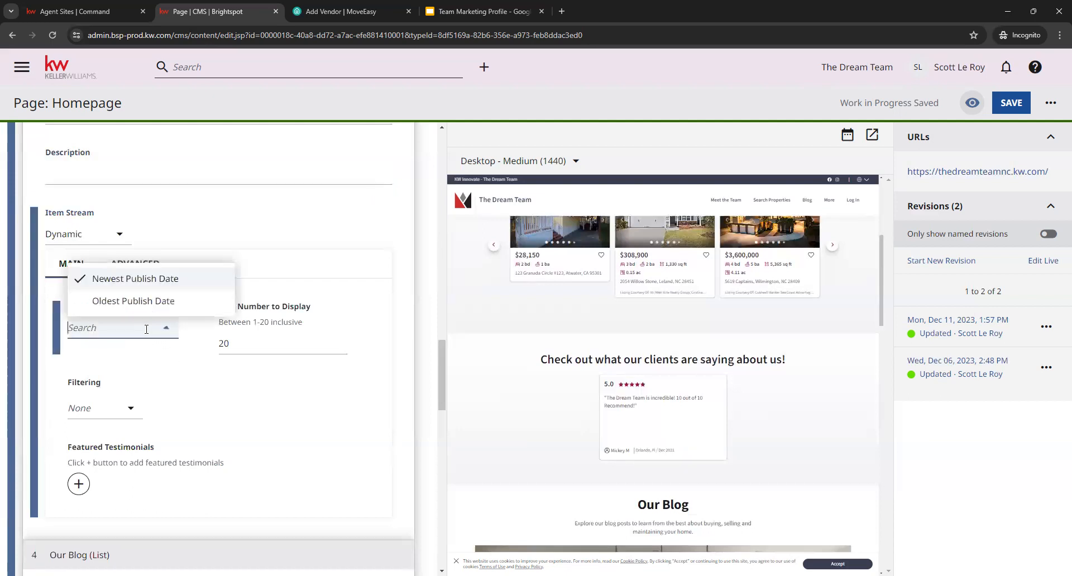
left_click(192, 346)
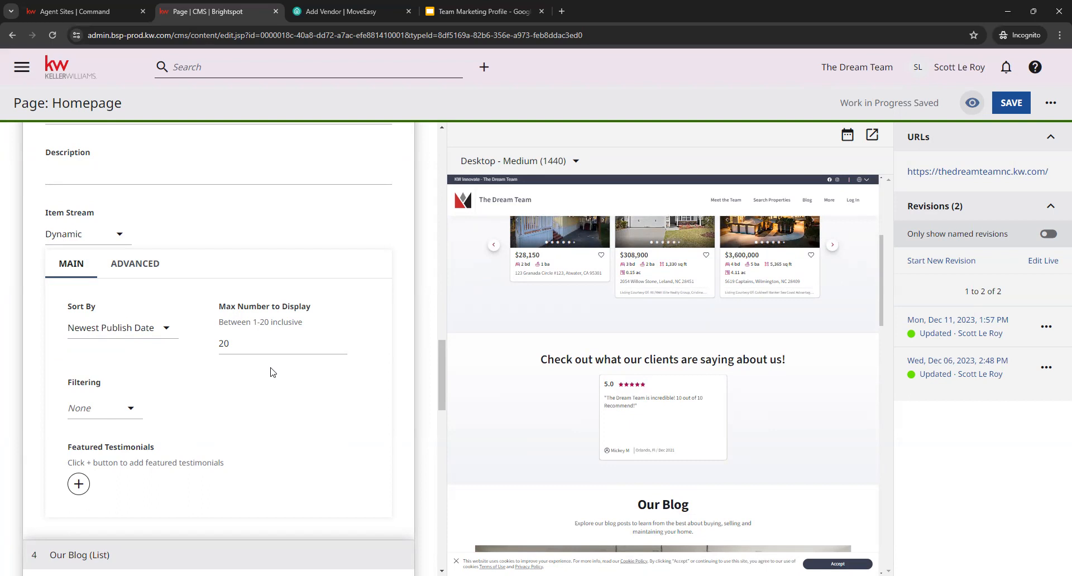
- Add an entry for selecting or creating a featured testimonial in the Testimonial List
scroll(272, 372, "down", 2)
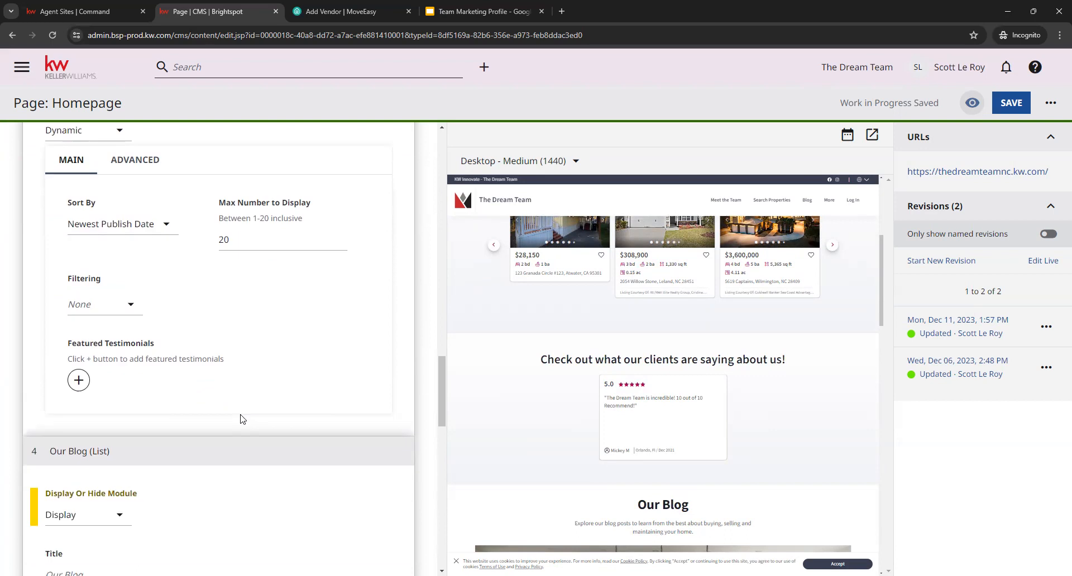
left_click(78, 373)
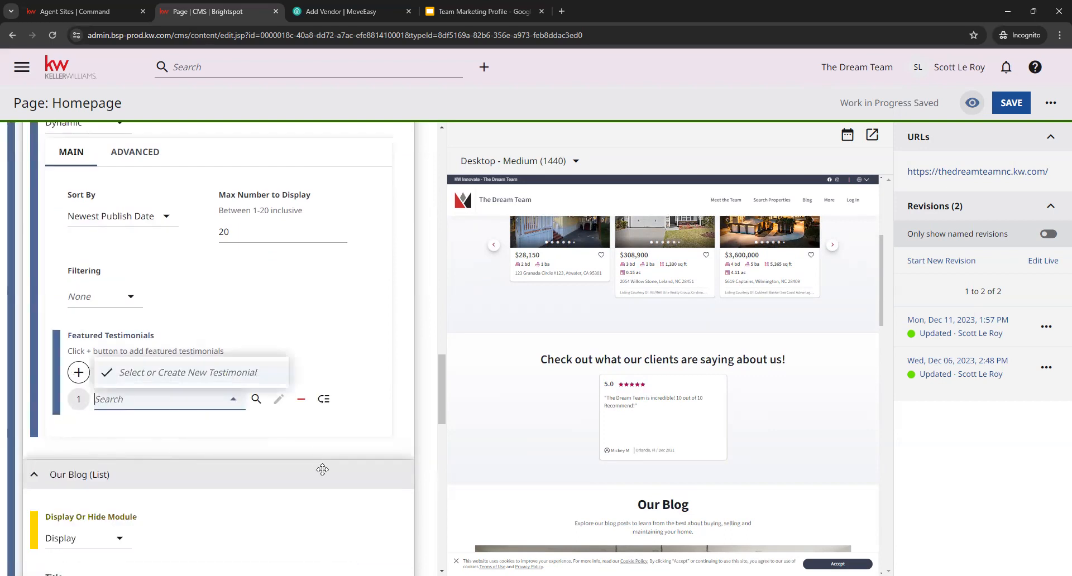
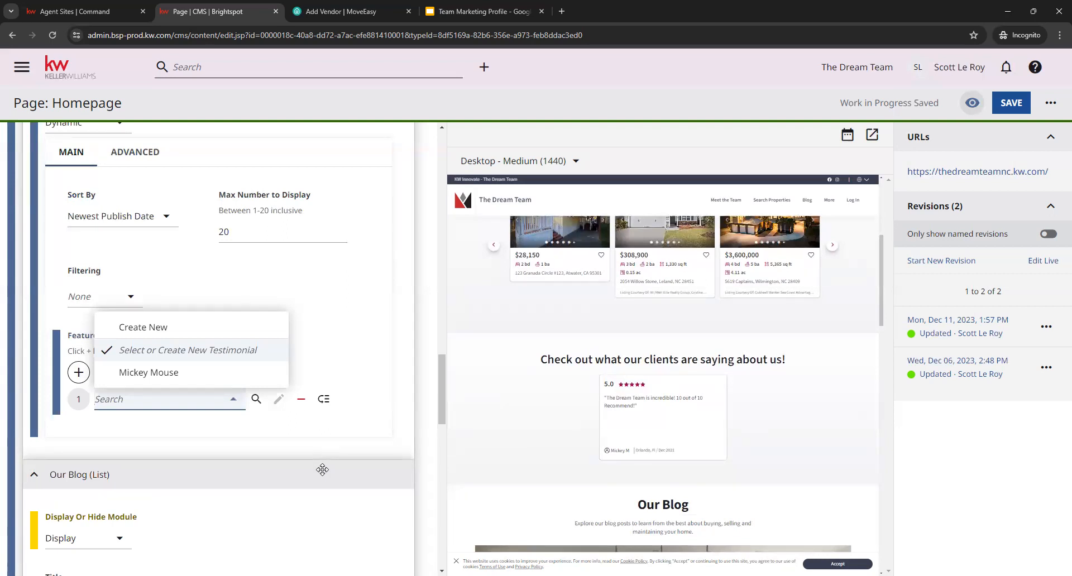
- Compare the Our Blog list's display option, title and description with the blog section in the homepage preview
left_click(350, 445)
scroll(349, 446, "down", 3)
scroll(575, 437, "down", 5)
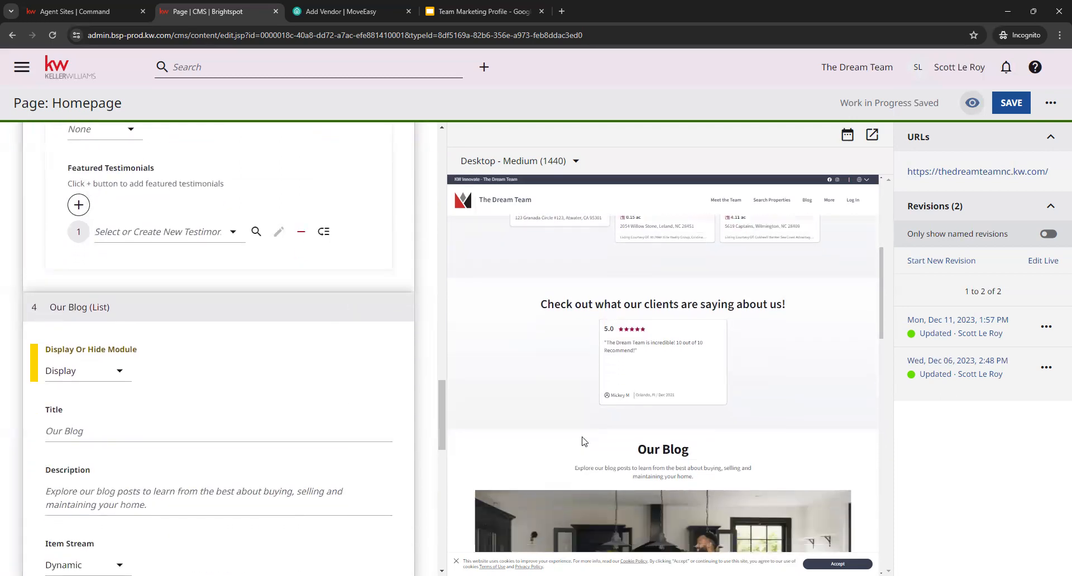
scroll(687, 432, "down", 2)
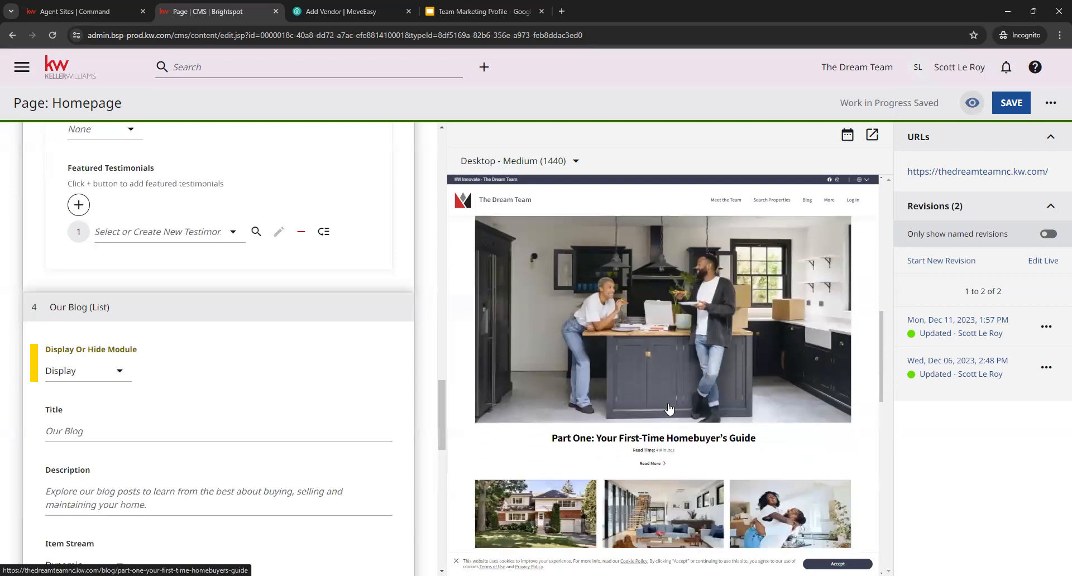
scroll(717, 430, "up", 2)
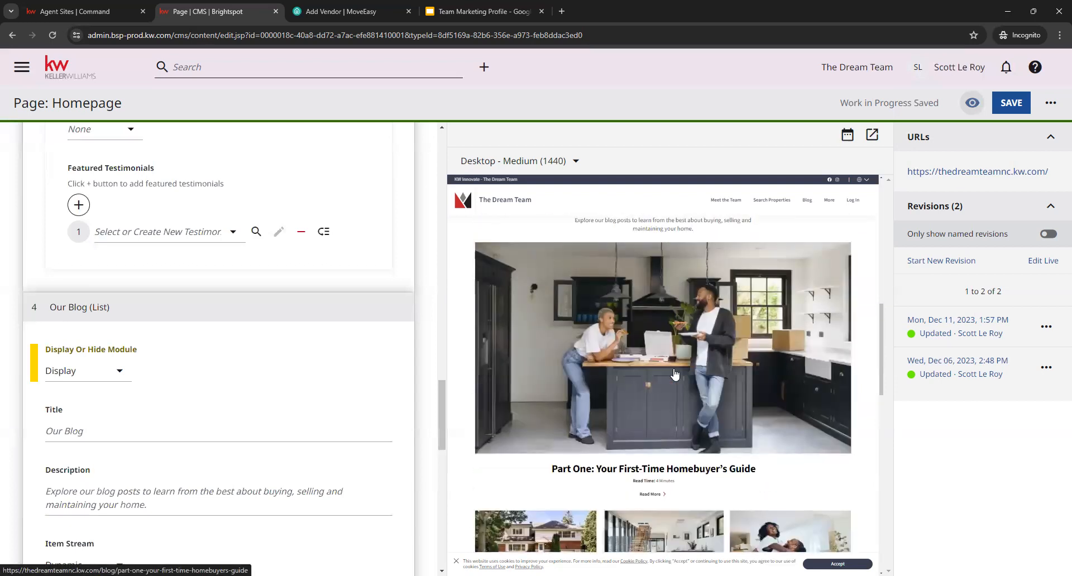
scroll(753, 353, "up", 1)
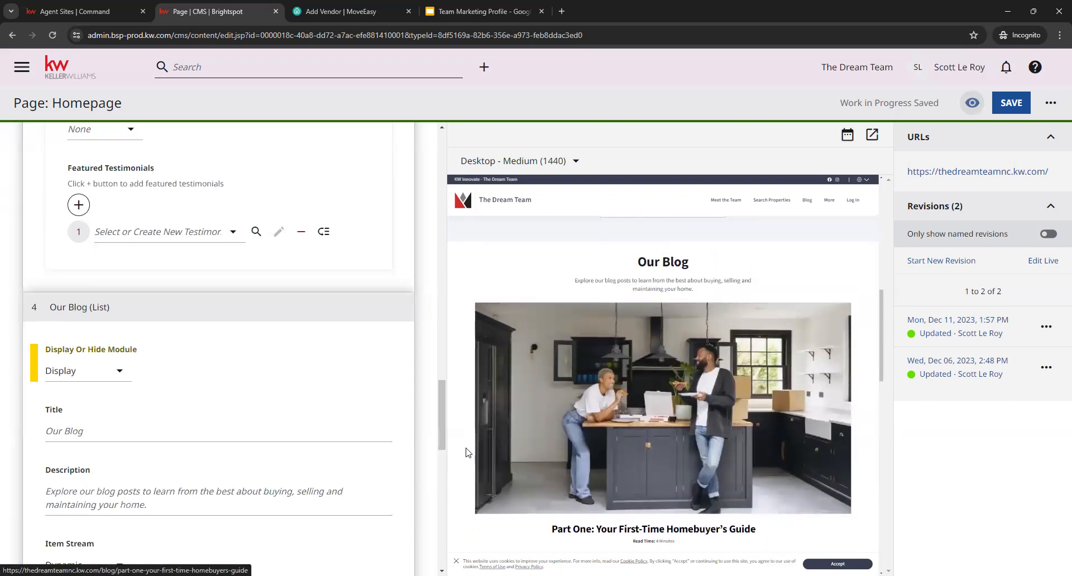
scroll(401, 366, "down", 2)
scroll(415, 397, "down", 1)
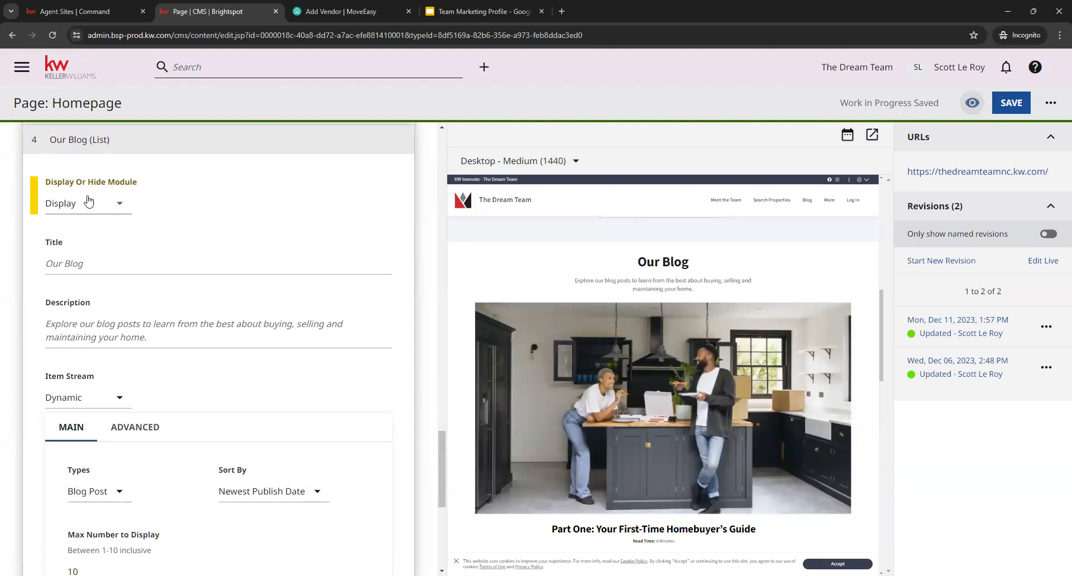
scroll(631, 399, "down", 2)
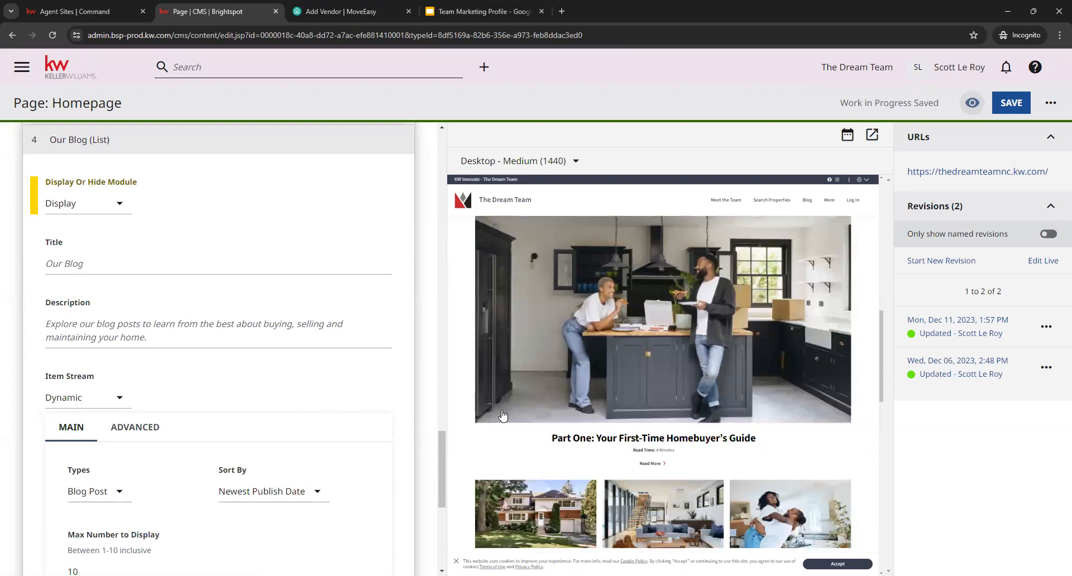
scroll(585, 372, "up", 1)
left_click(103, 264)
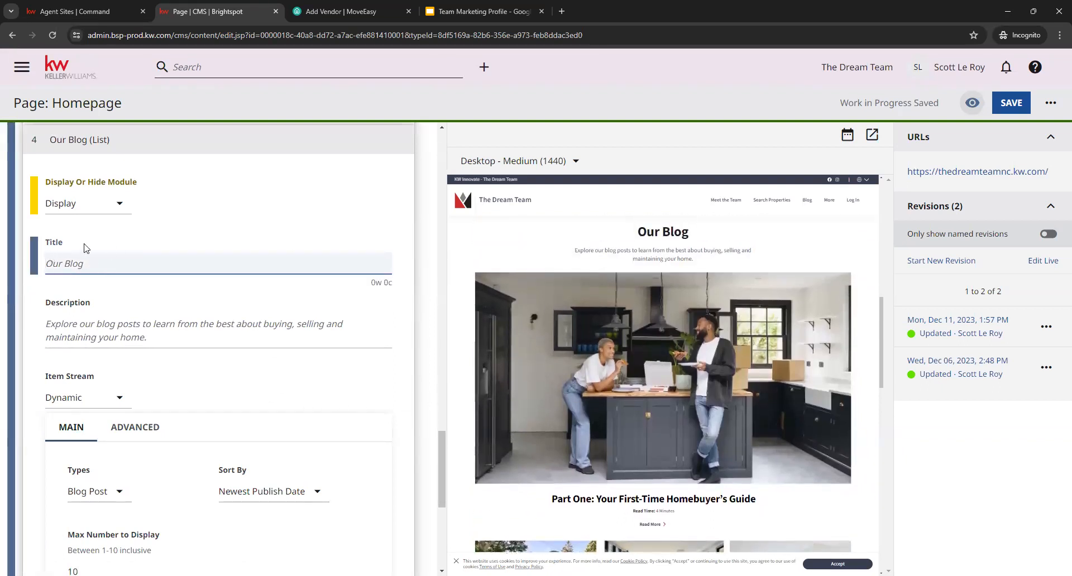
left_click(82, 333)
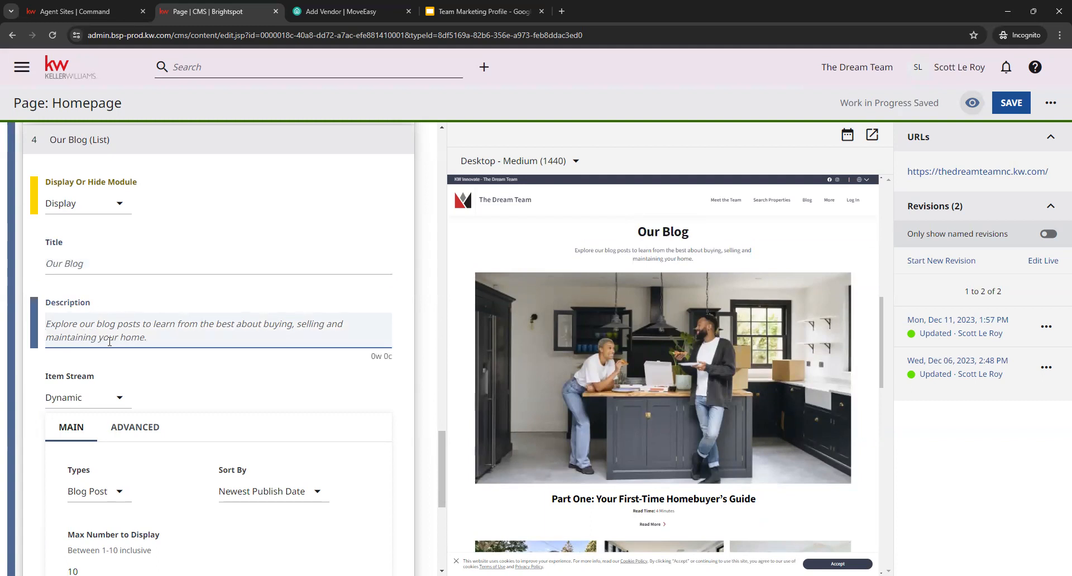
- Review the Our Blog list's dynamic settings, including the maximum number to display and the available filtering options
scroll(300, 347, "down", 4)
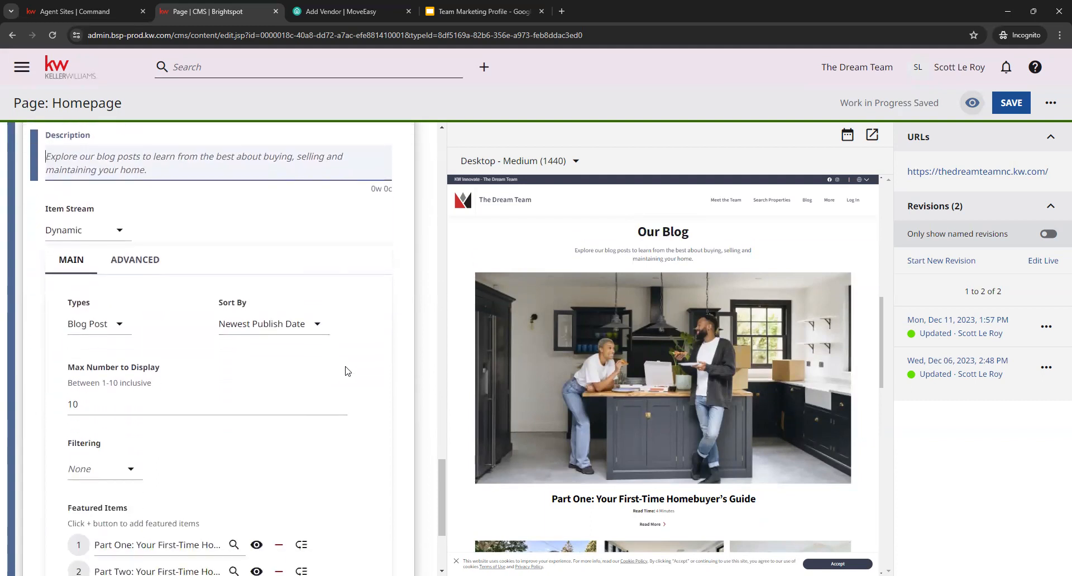
left_click(100, 349)
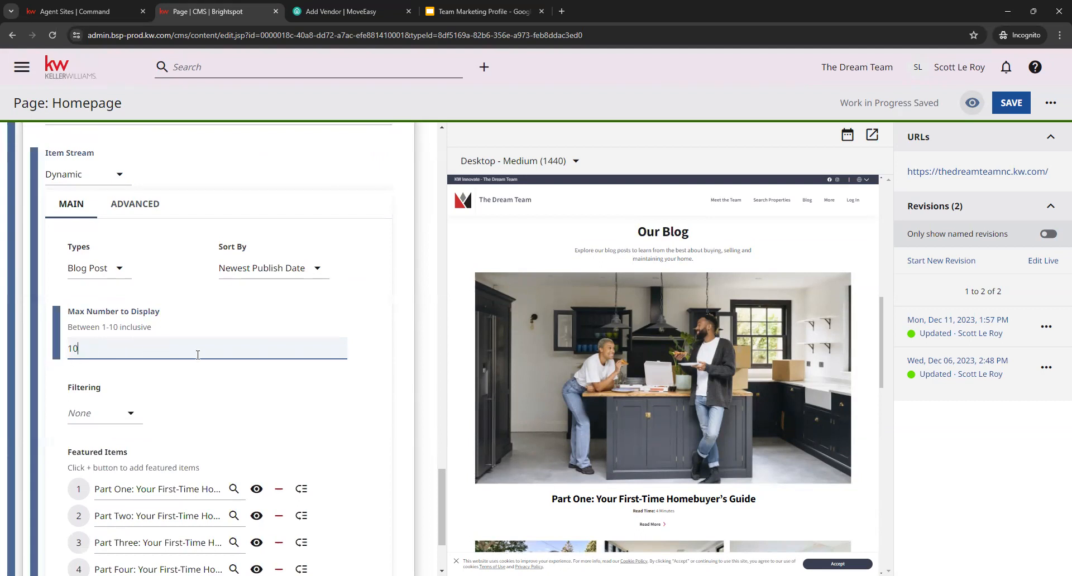
left_click(266, 407)
scroll(381, 397, "down", 2)
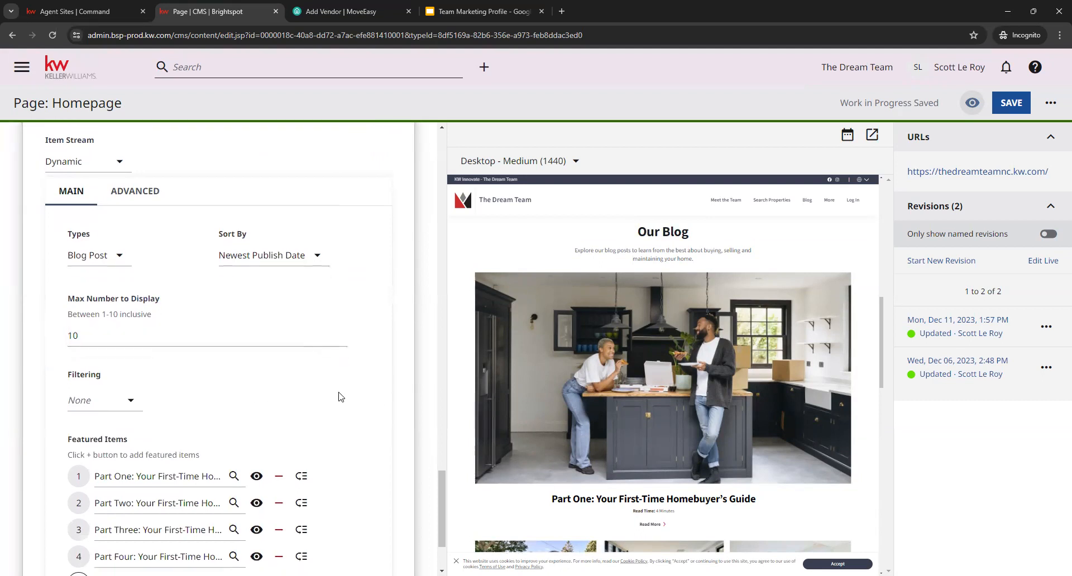
left_click(124, 304)
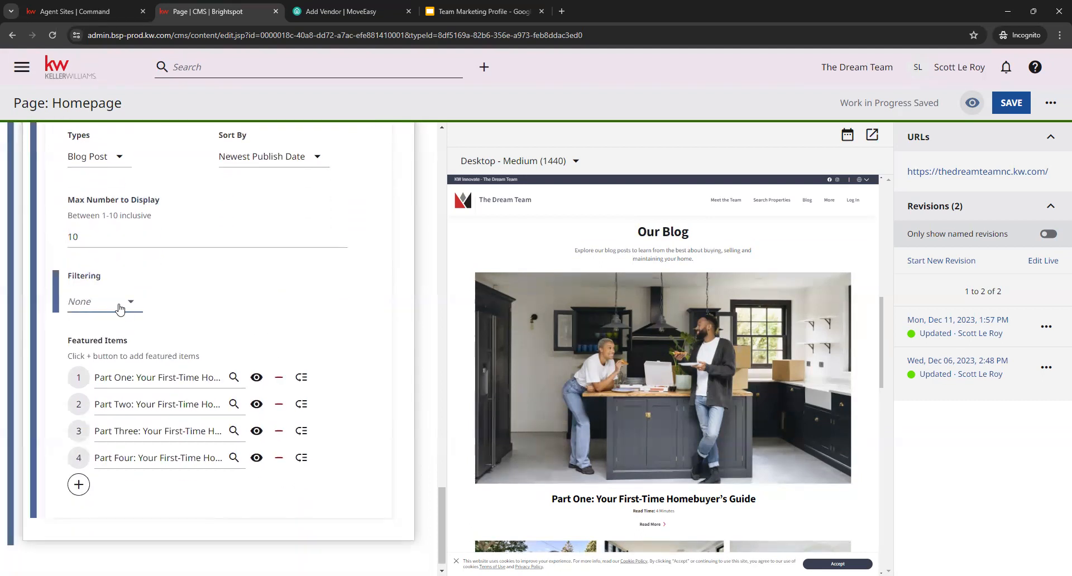
left_click(341, 307)
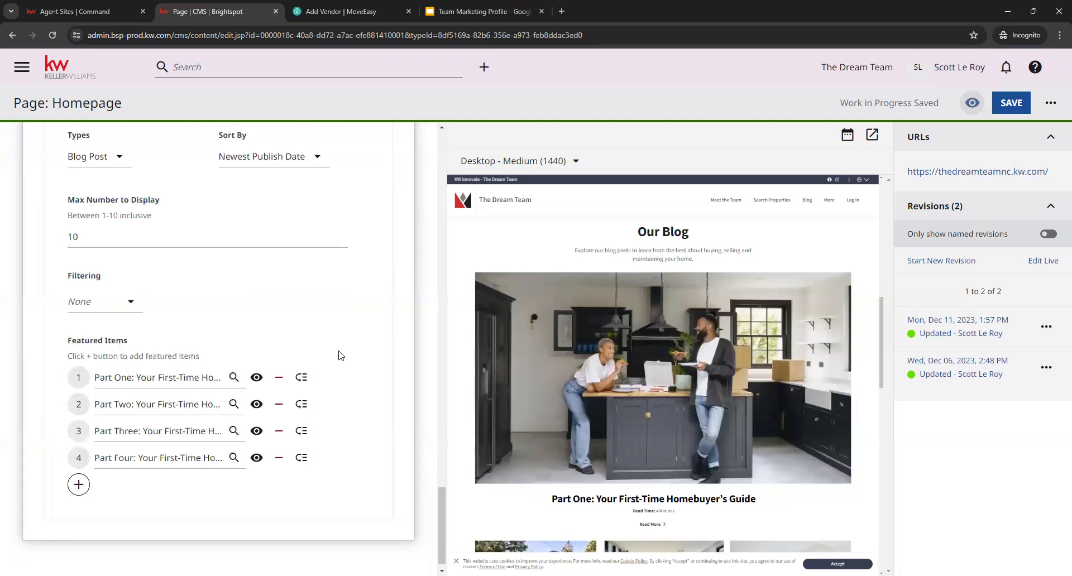
- Try adding a fifth featured item to the Our Blog list, dismissing the content picker and removing the empty entry
mouse_move(304, 433)
left_mouse_down()
mouse_move(311, 469)
mouse_move(306, 434)
mouse_move(306, 444)
left_mouse_up()
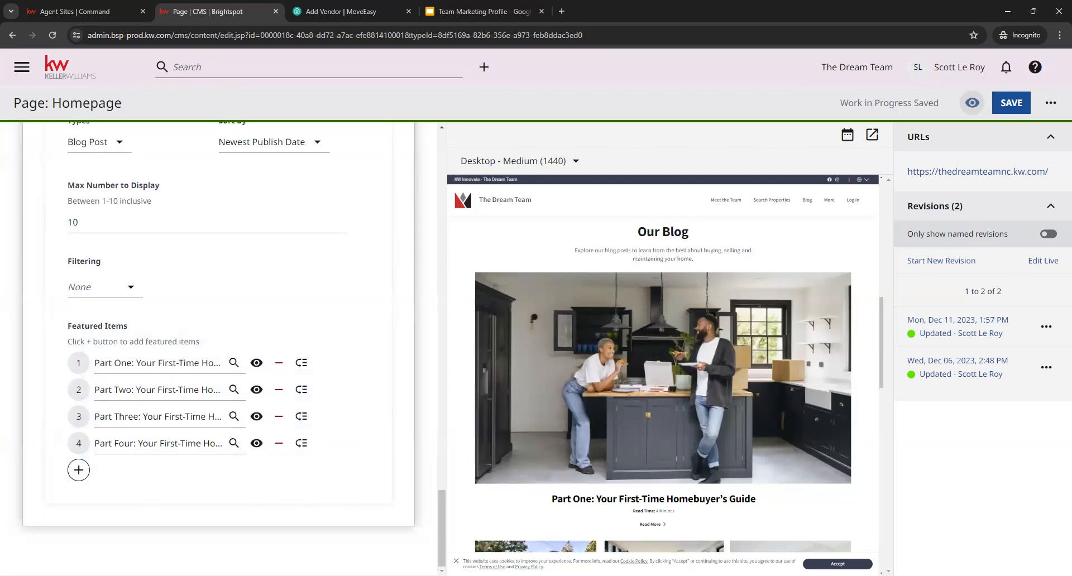
left_click(79, 471)
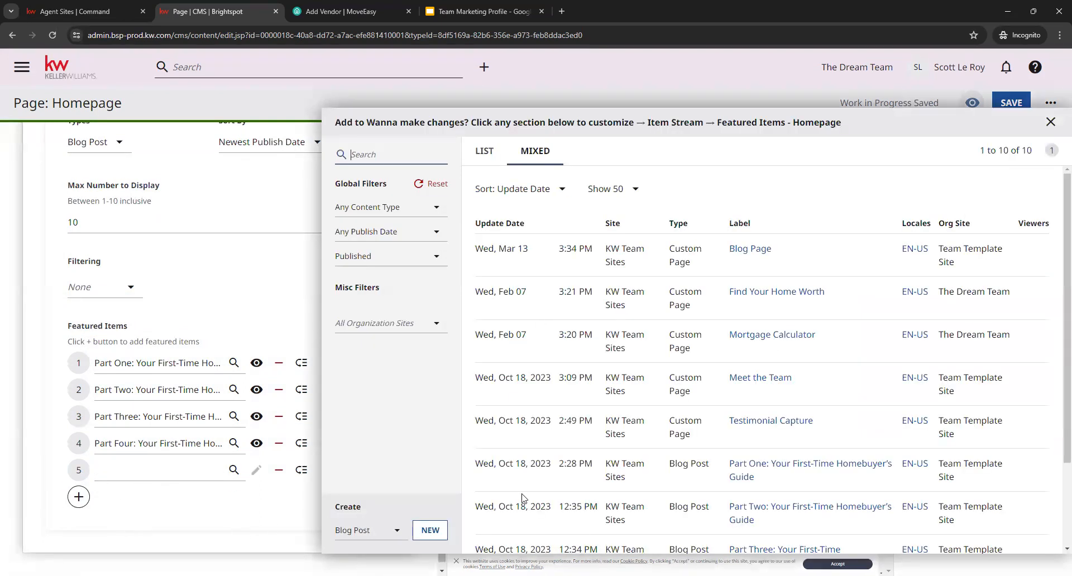
left_click(177, 521)
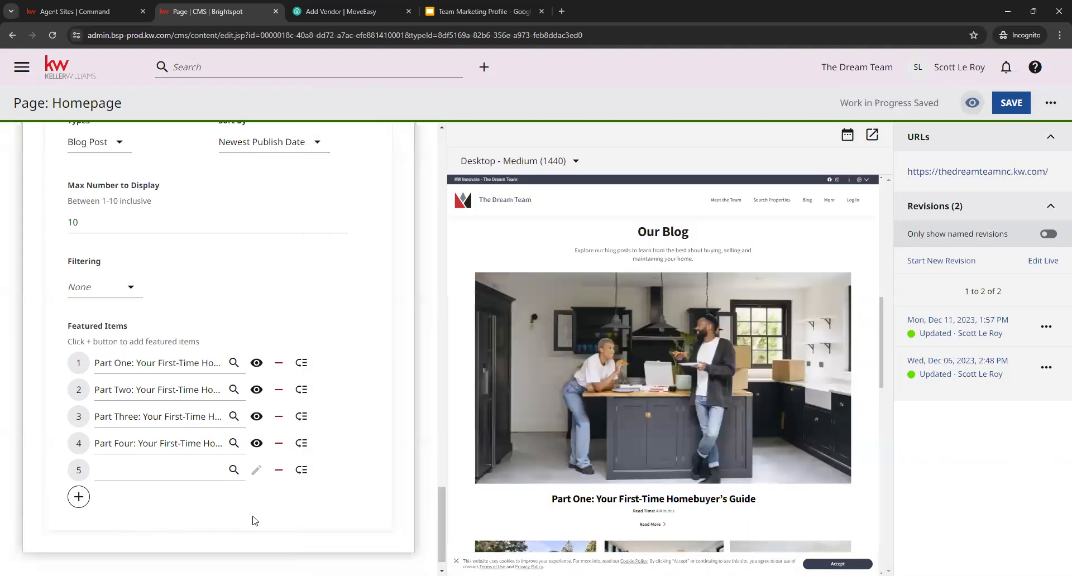
left_click(279, 470)
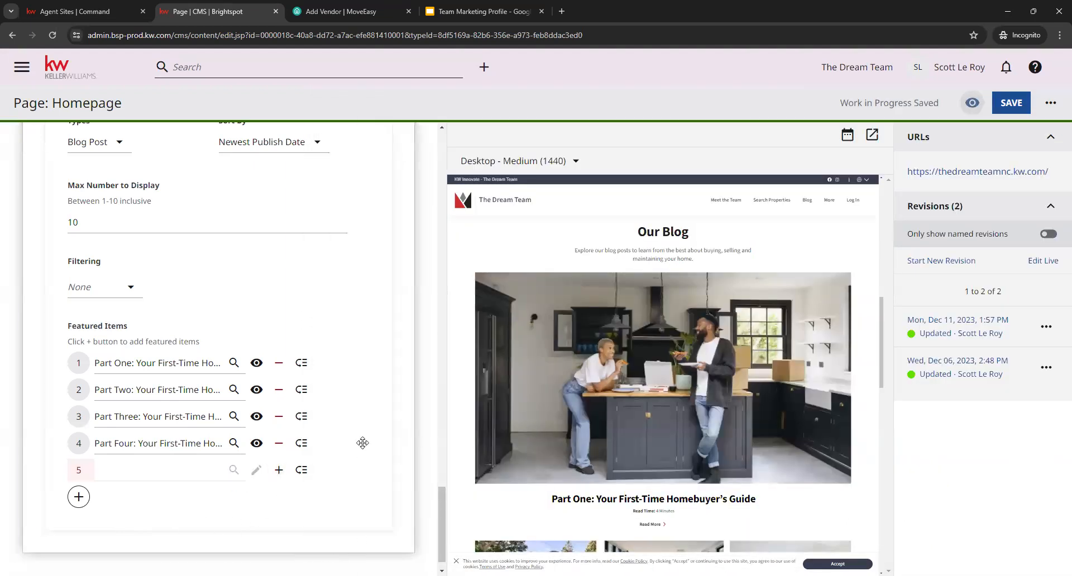
- Collapse the homepage modules, and save the Homepage before returning to the dashboard
scroll(397, 294, "up", 8)
scroll(353, 320, "up", 15)
scroll(184, 367, "up", 15)
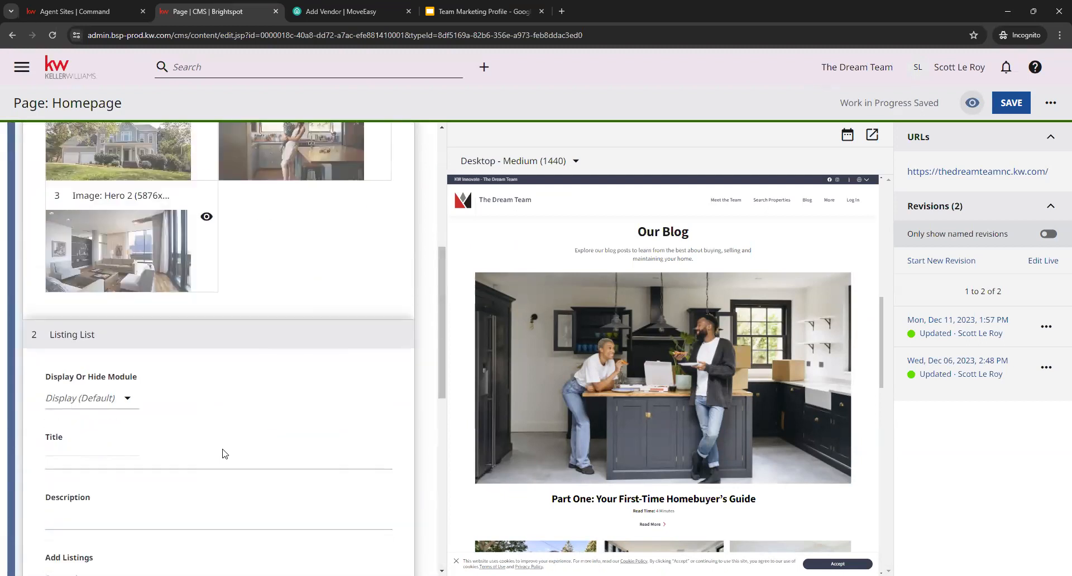
left_click(194, 329)
scroll(245, 234, "up", 4)
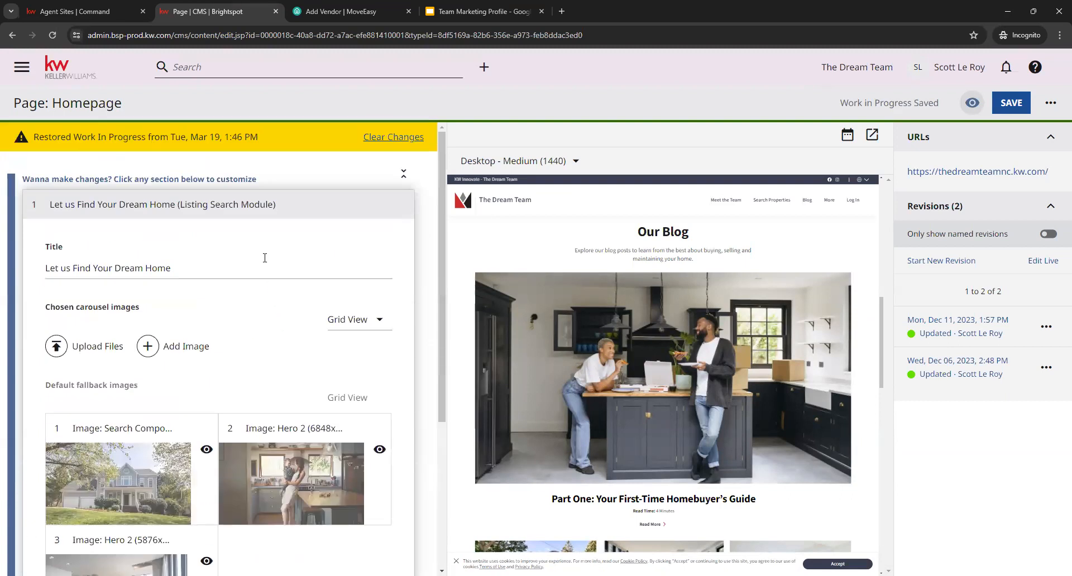
left_click(242, 204)
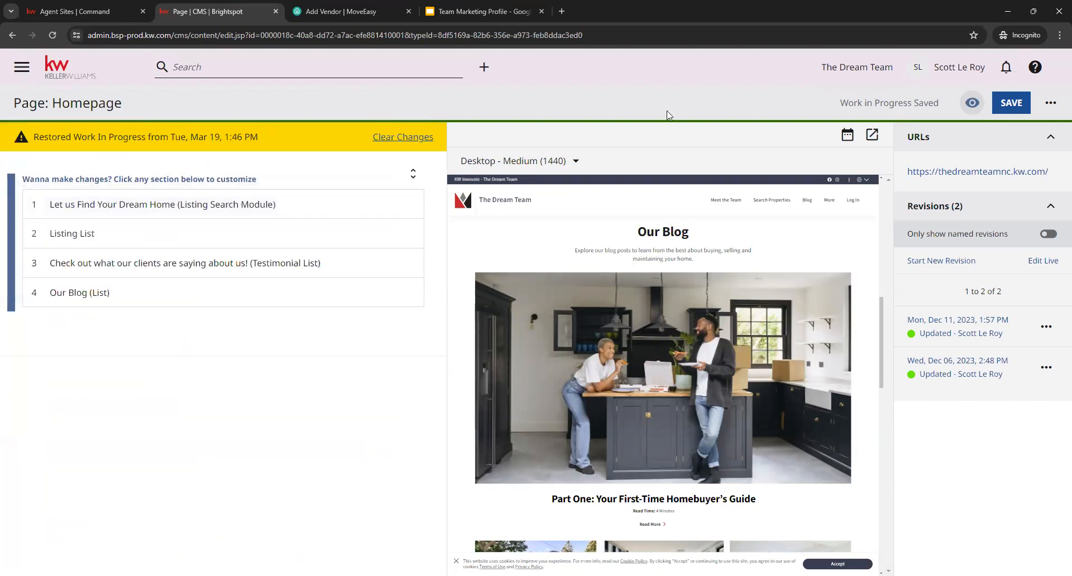
left_click(1017, 106)
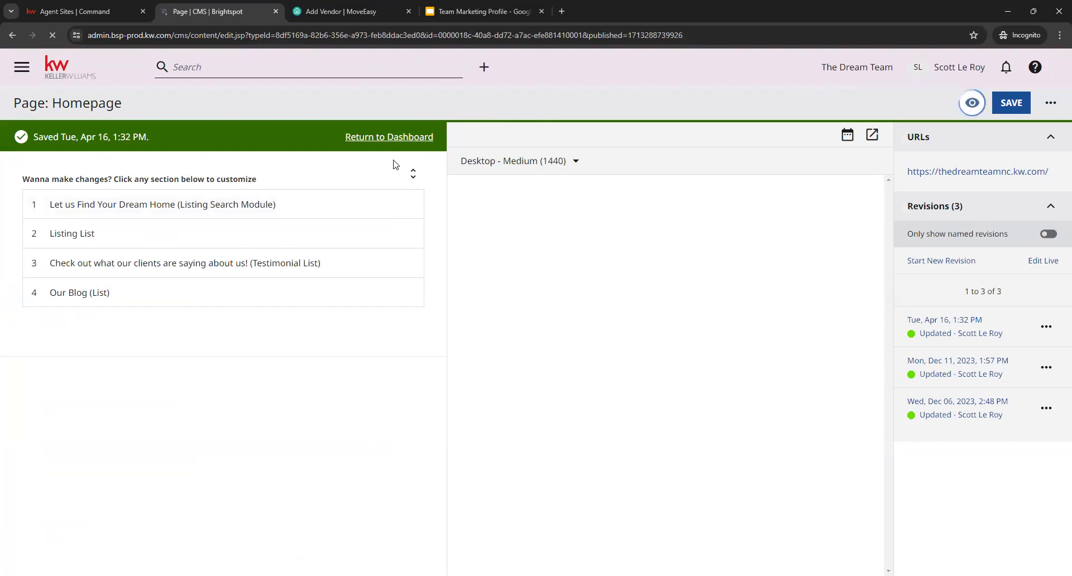
left_click(405, 138)
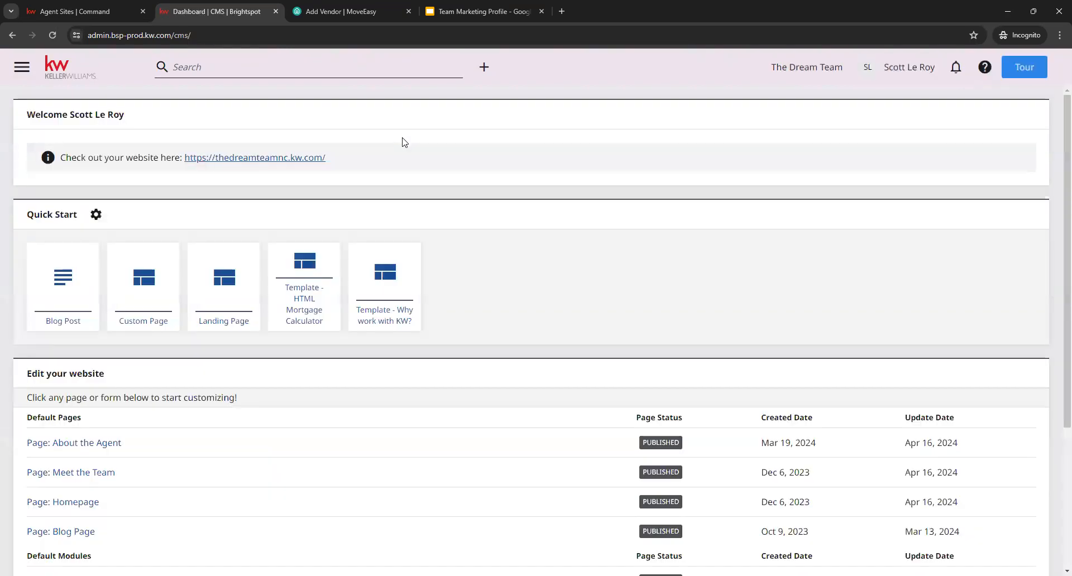
- Open the Blog Page and review its Blog list's title, description and dynamic settings, including the maximum number to display
scroll(541, 367, "down", 1)
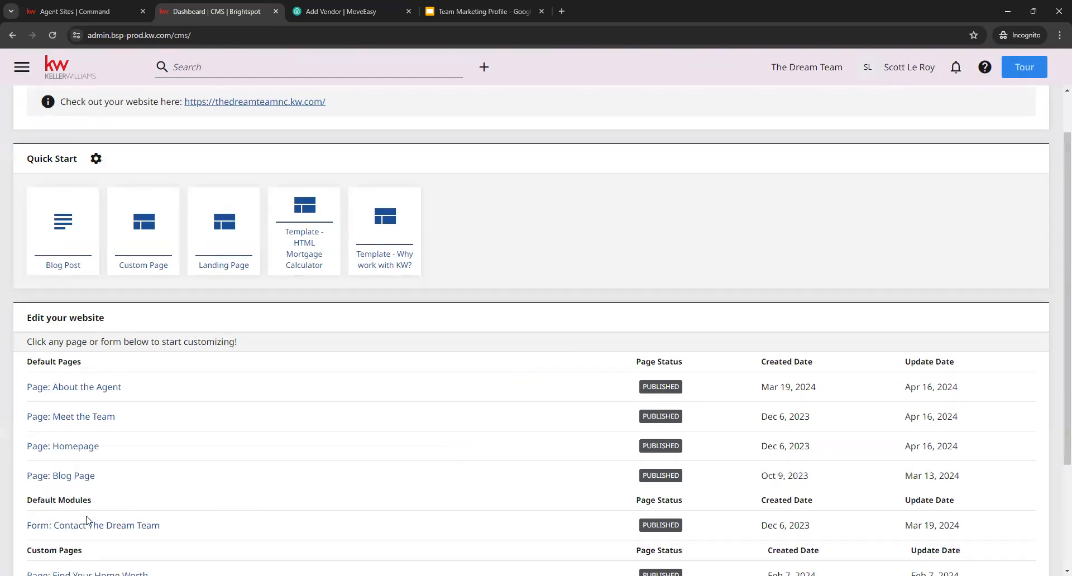
left_click(63, 478)
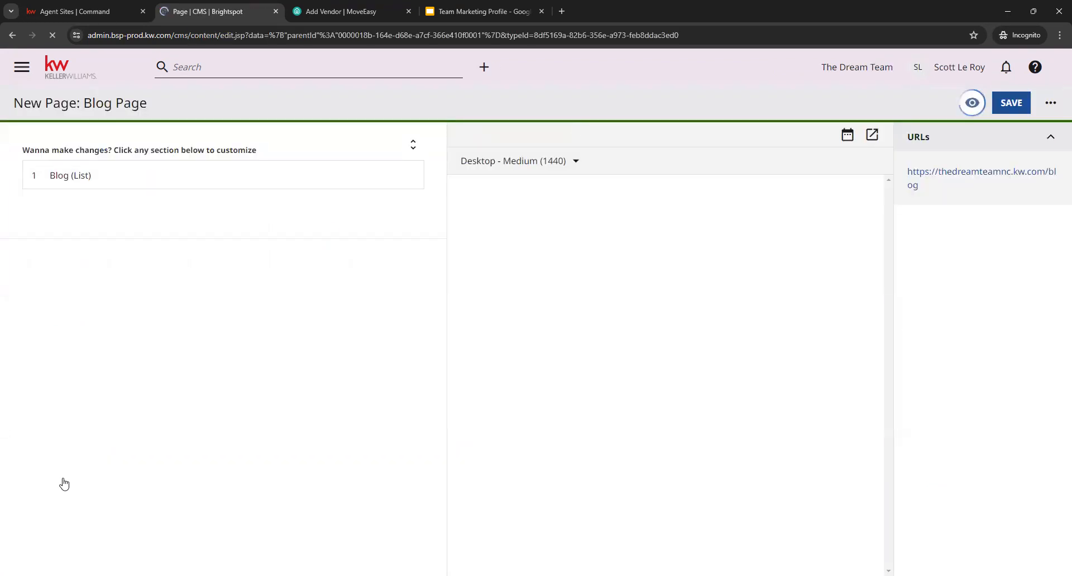
left_click(185, 172)
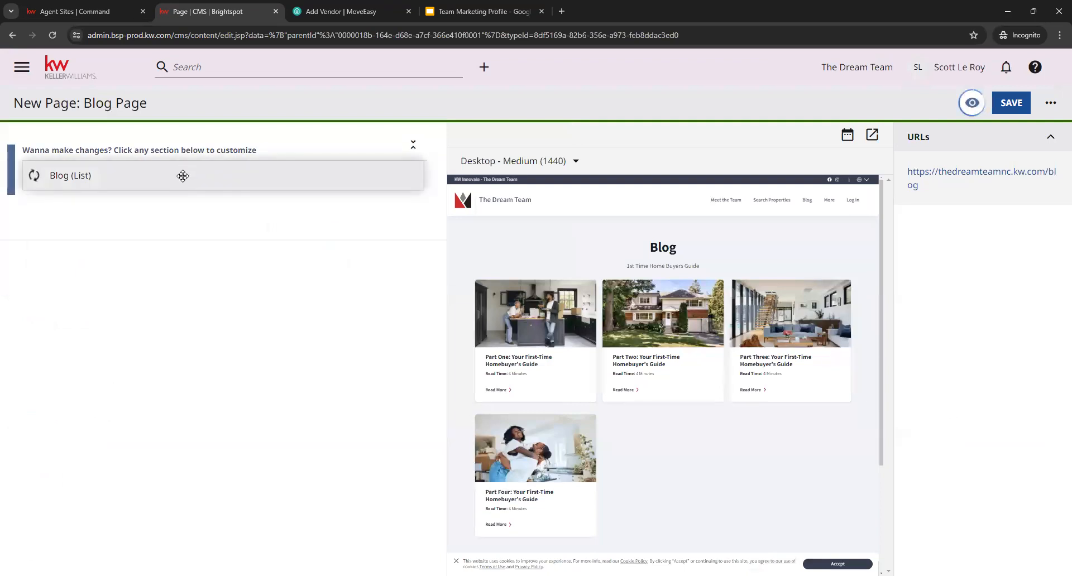
left_click(108, 293)
left_click(120, 358)
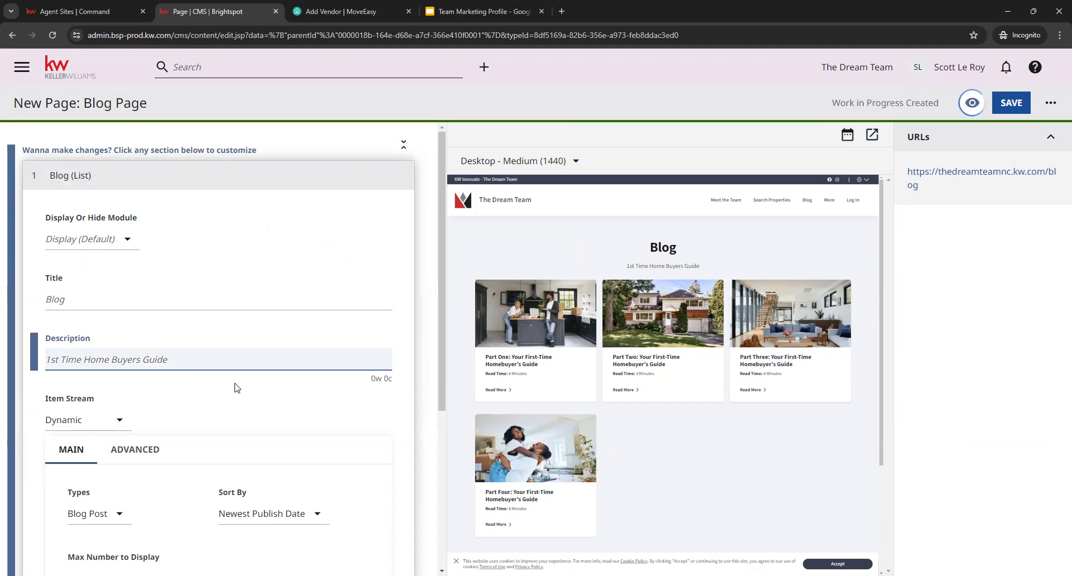
scroll(277, 363, "down", 2)
scroll(390, 391, "down", 2)
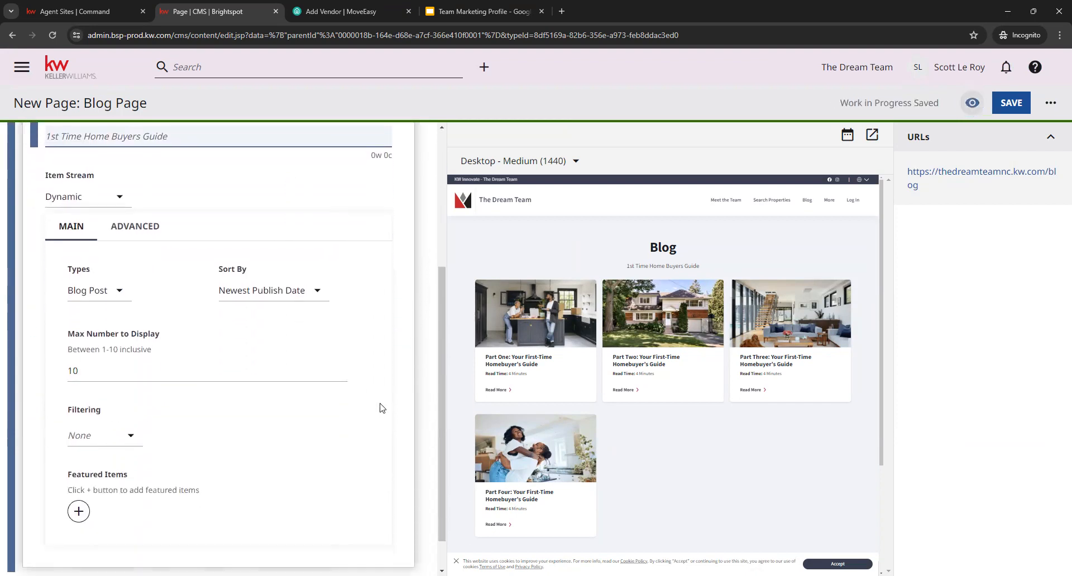
scroll(336, 399, "down", 1)
left_click(111, 329)
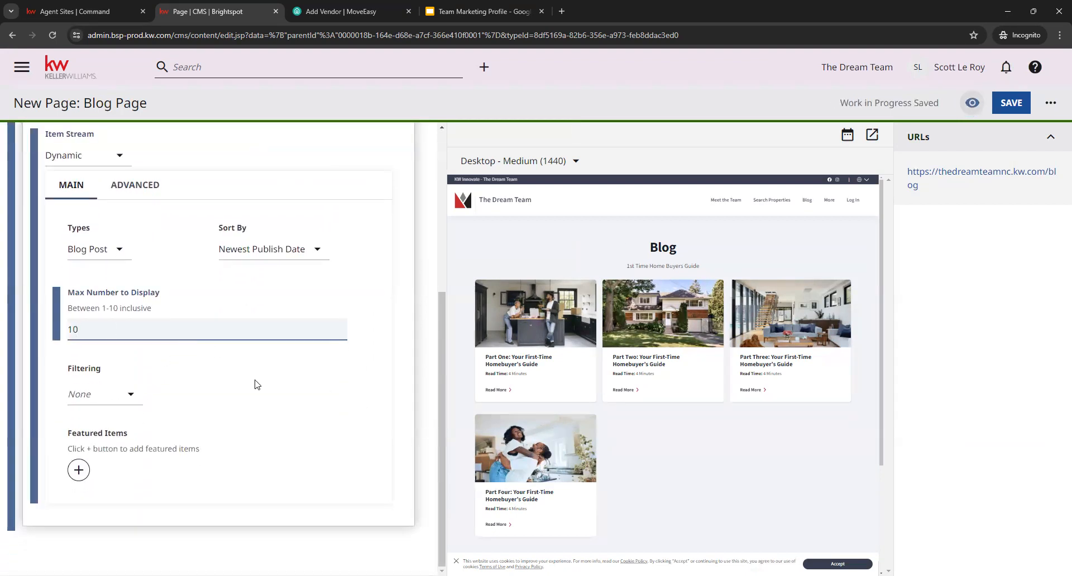
- Try adding a featured item to the Blog Page's list, dismissing the content picker without choosing an item
left_click(79, 471)
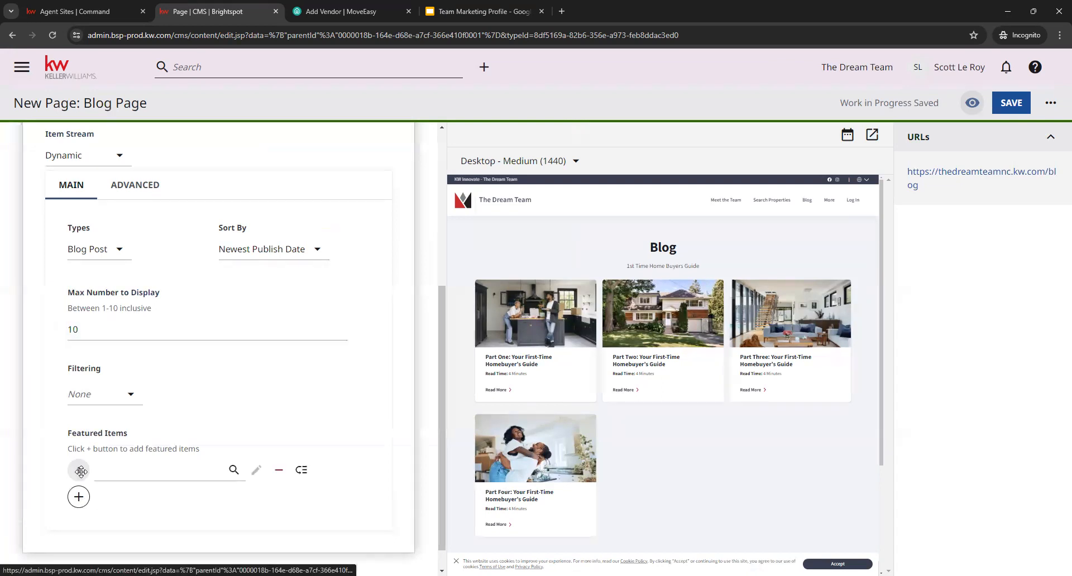
left_click(163, 471)
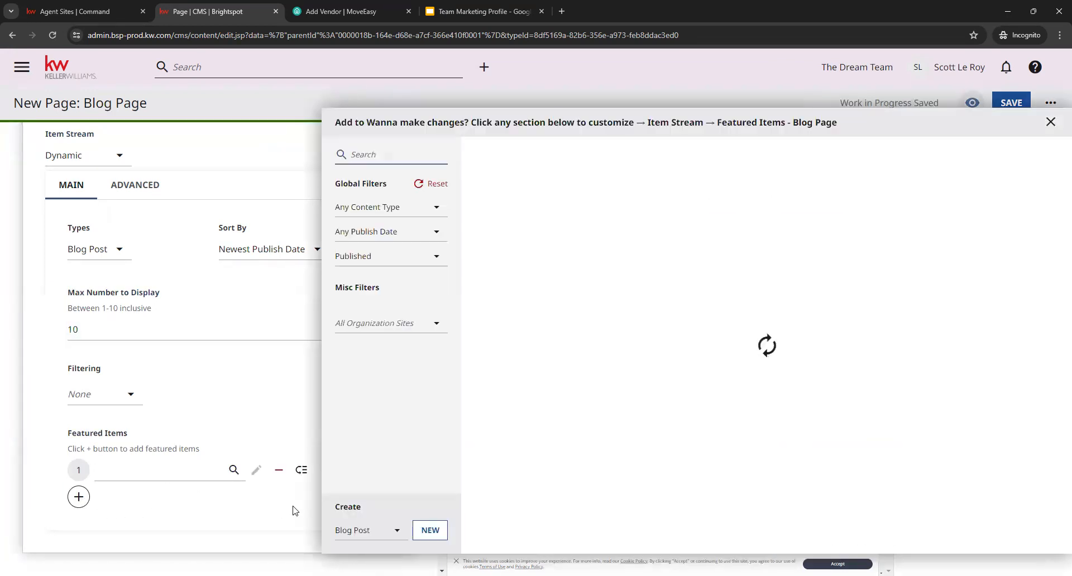
left_click(852, 465)
left_click(268, 330)
- Collapse the Blog list and leave the Blog Page for the dashboard without saving its changes
scroll(313, 335, "up", 6)
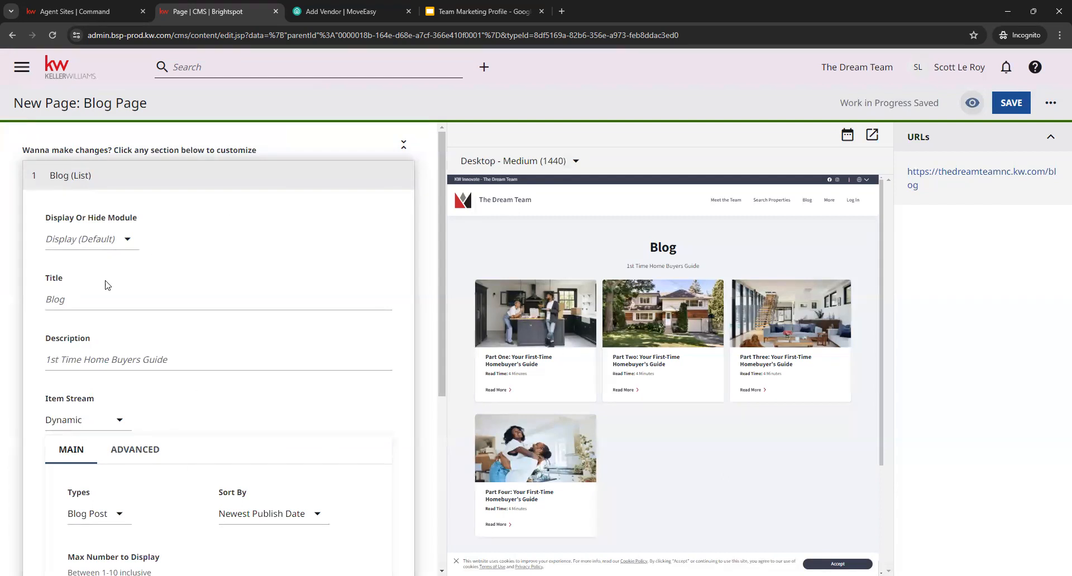
left_click(65, 174)
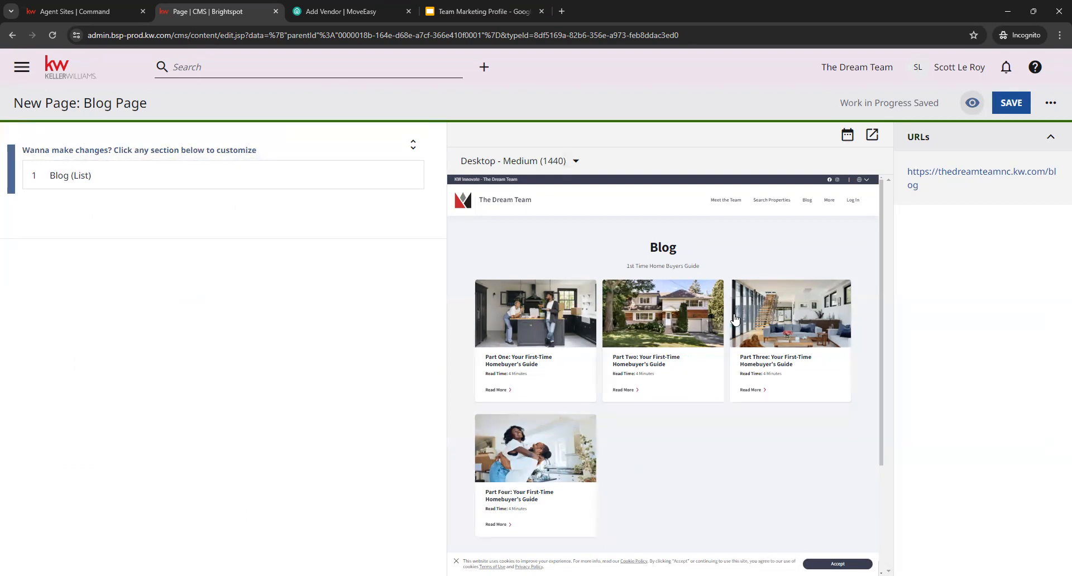
scroll(715, 461, "down", 1)
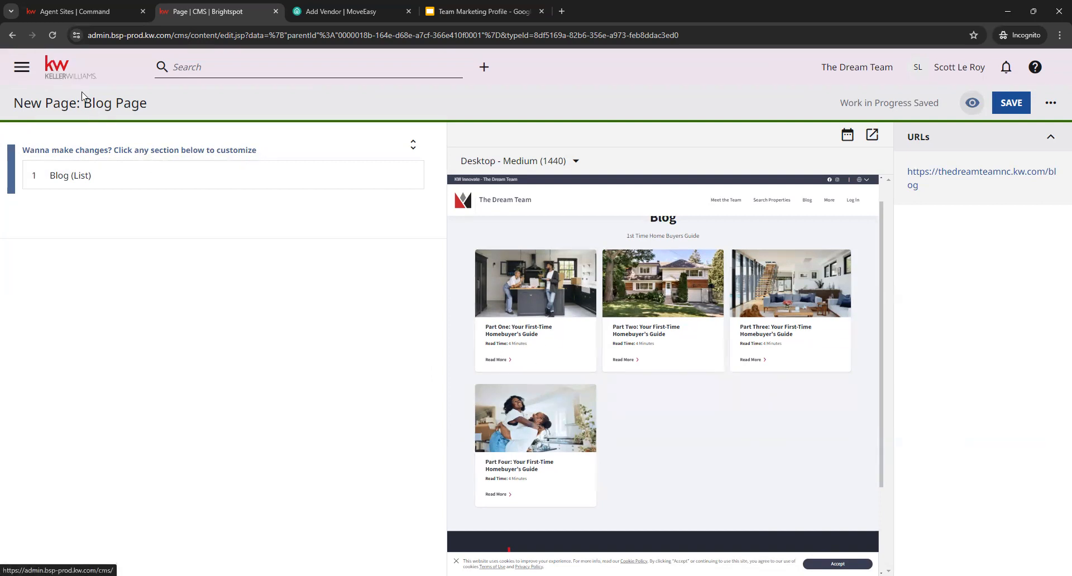
left_click(59, 70)
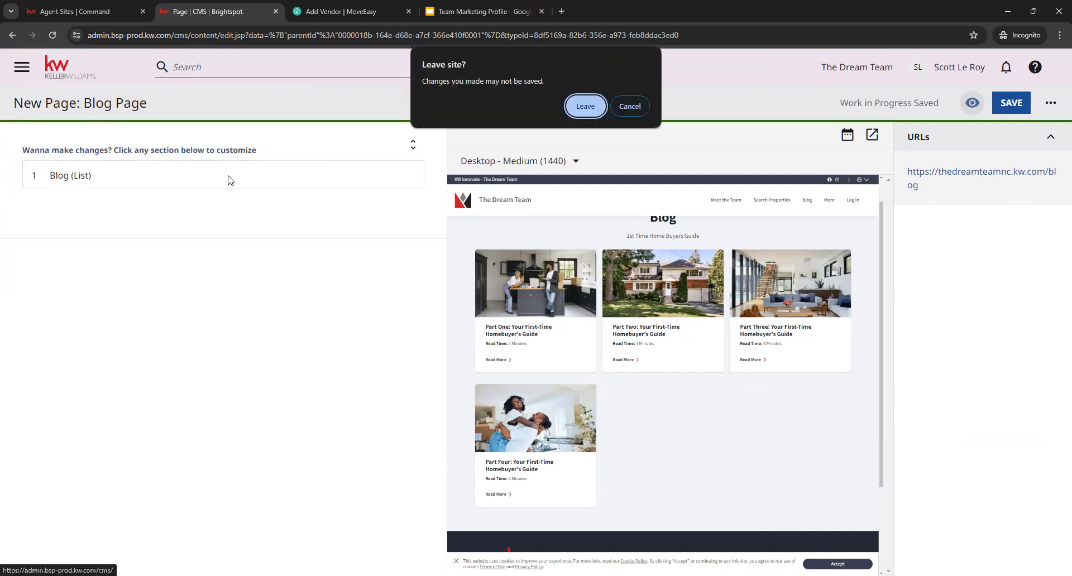
left_click(582, 105)
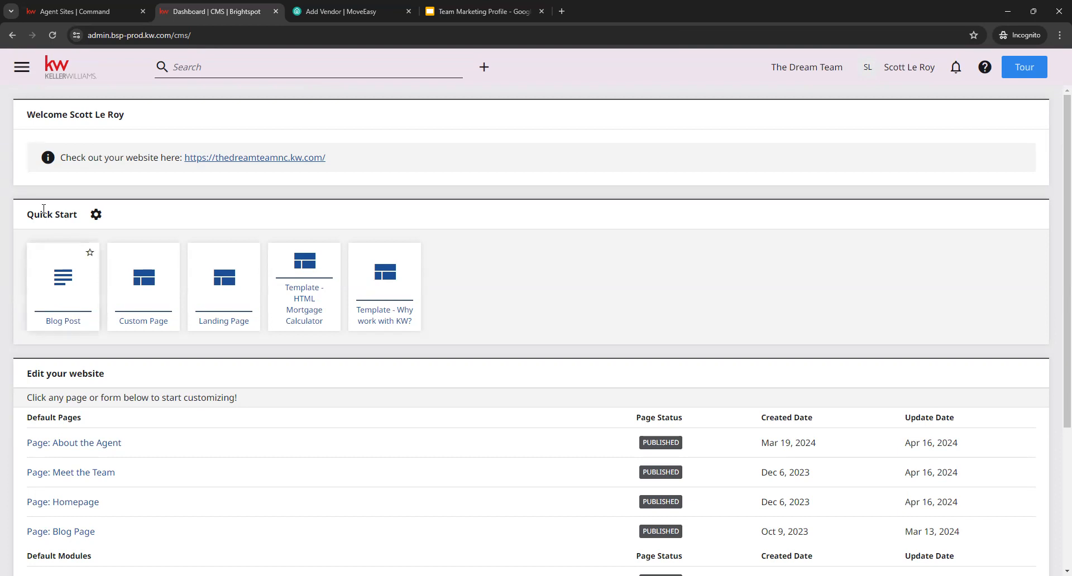
- Open the team's Organization Site settings from the Admin area and review the site name and the Org Site Theme choices
left_click(20, 69)
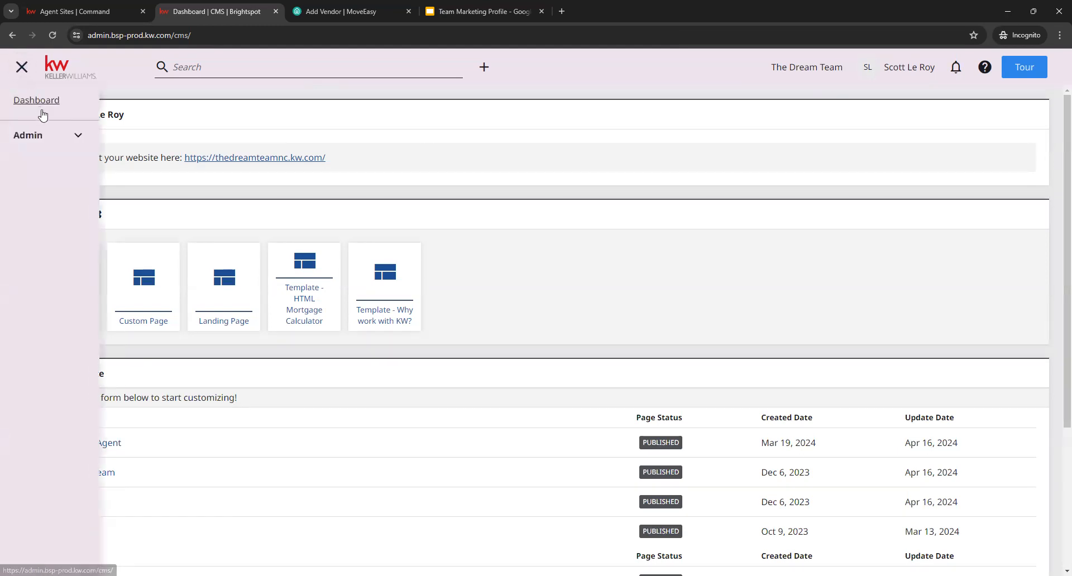
left_click(62, 144)
left_click(50, 164)
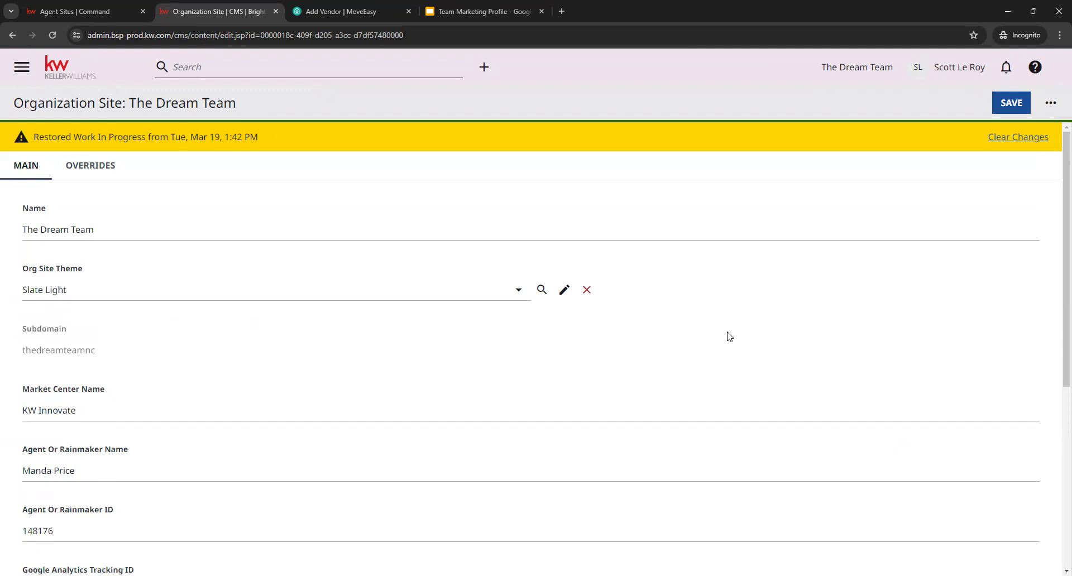
left_click(175, 235)
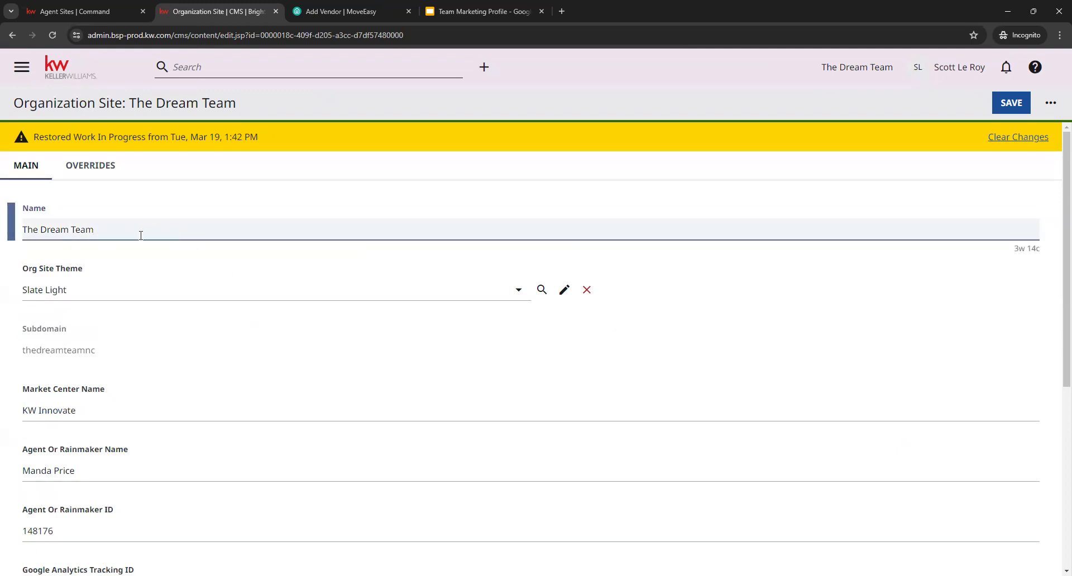
left_click(194, 229)
left_click(764, 293)
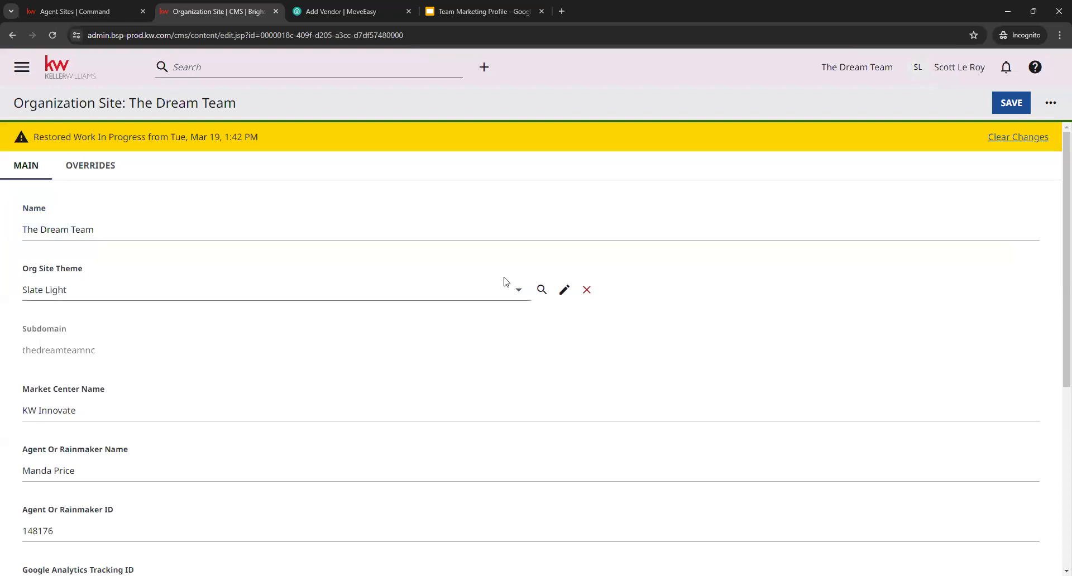
left_click(520, 301)
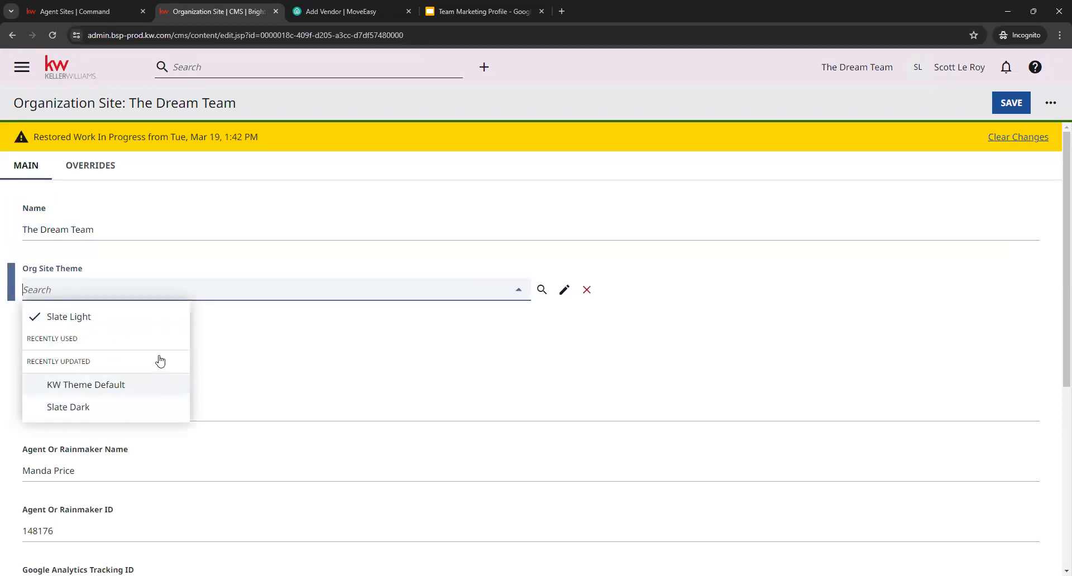
left_click(527, 332)
- Review the market center, rainmaker, Google Analytics and navigation link settings of the Organization Site, and return to the dashboard without saving
scroll(746, 271, "down", 3)
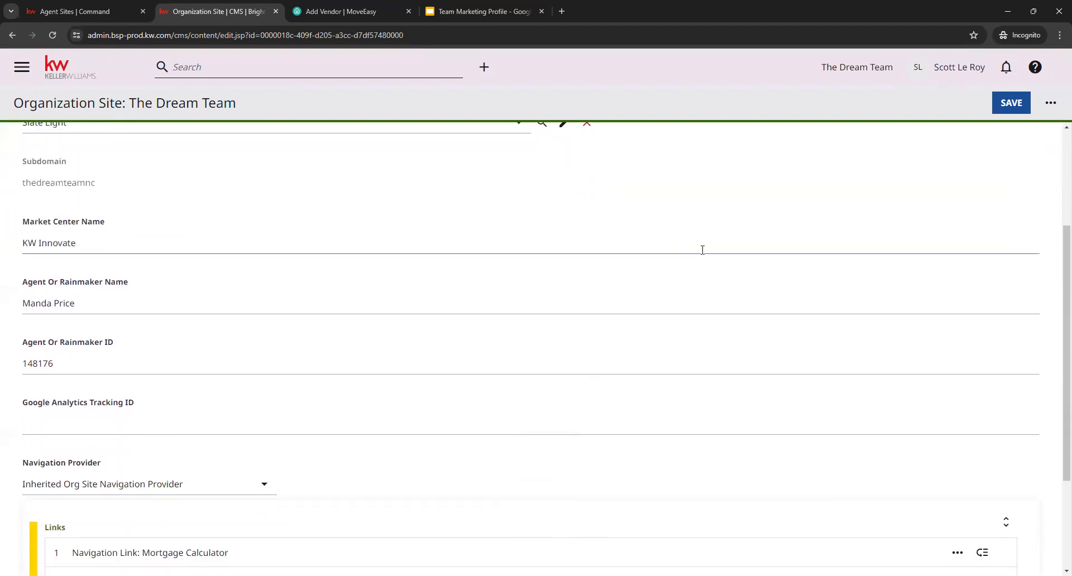
left_click(179, 233)
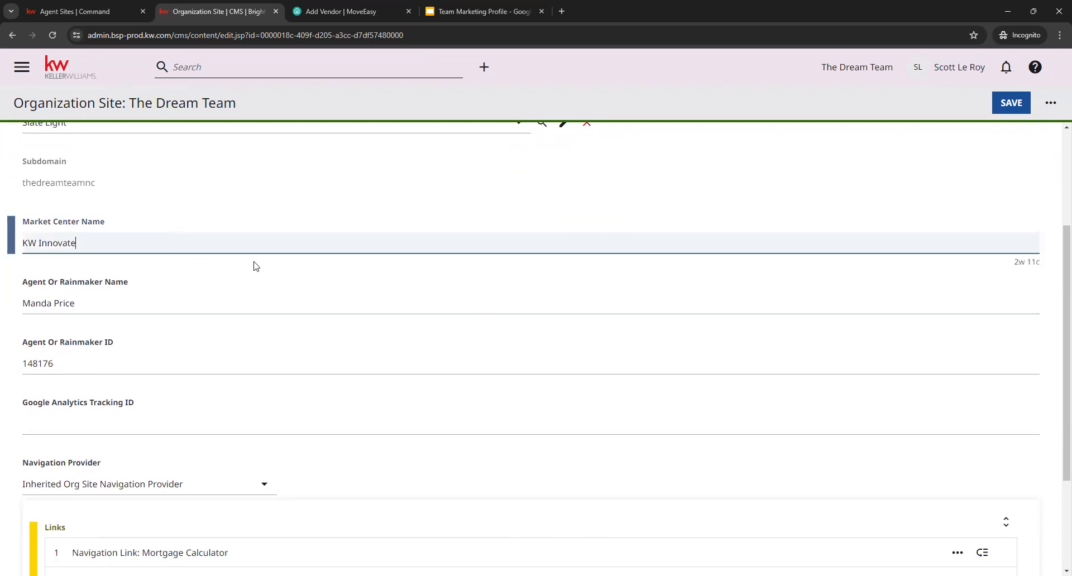
left_click(210, 304)
left_click(234, 334)
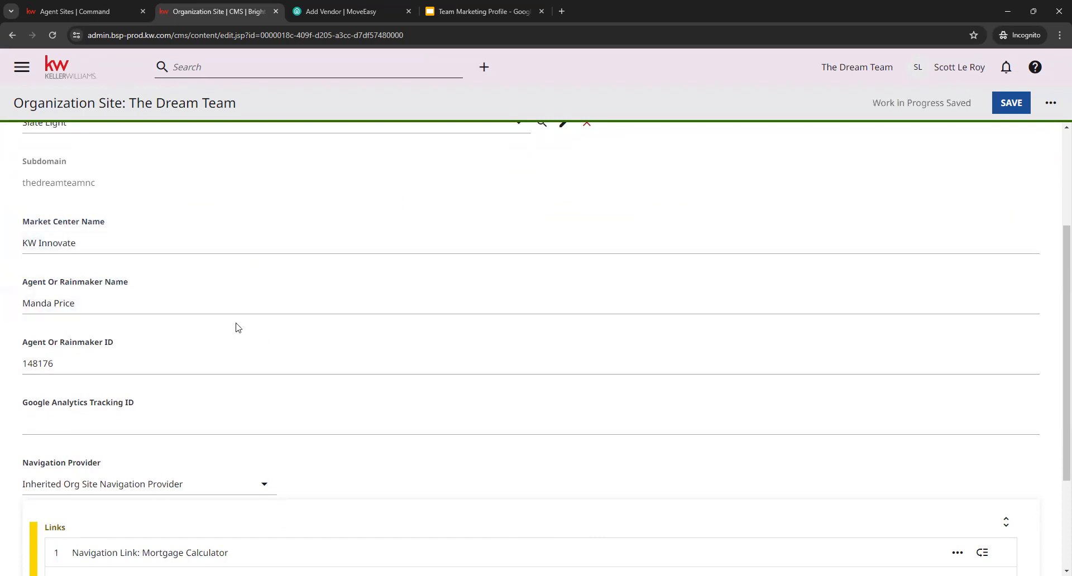
scroll(259, 362, "down", 1)
scroll(259, 362, "down", 1)
left_click(150, 312)
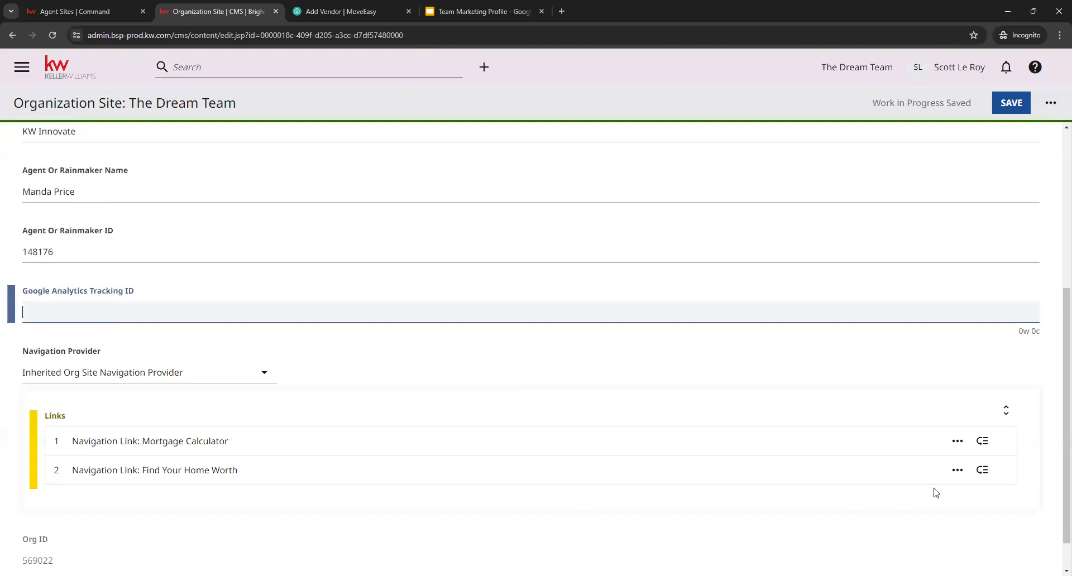
left_click_drag(983, 471, 909, 514)
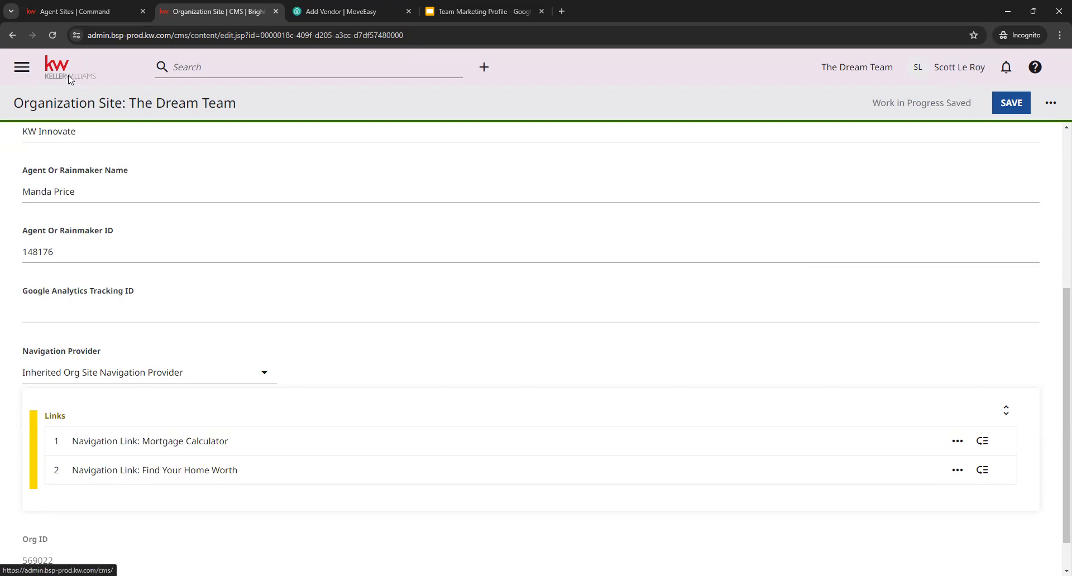
left_click(586, 106)
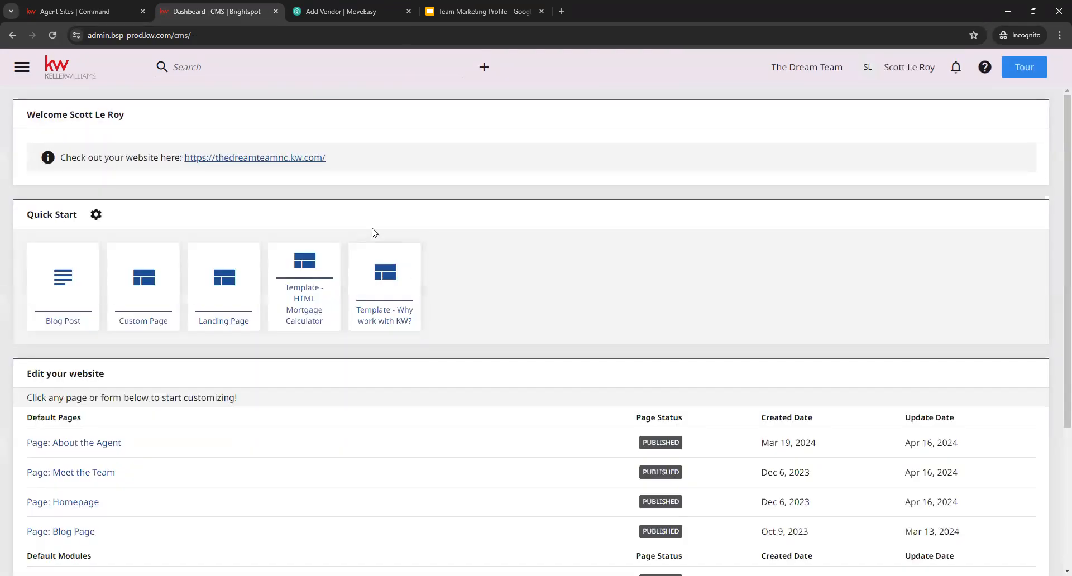
- Open the live team website from the dashboard and review its homepage's featured properties, testimonials, blog posts and contact form
left_click_drag(334, 159, 196, 175)
left_click(249, 168)
left_click(241, 160)
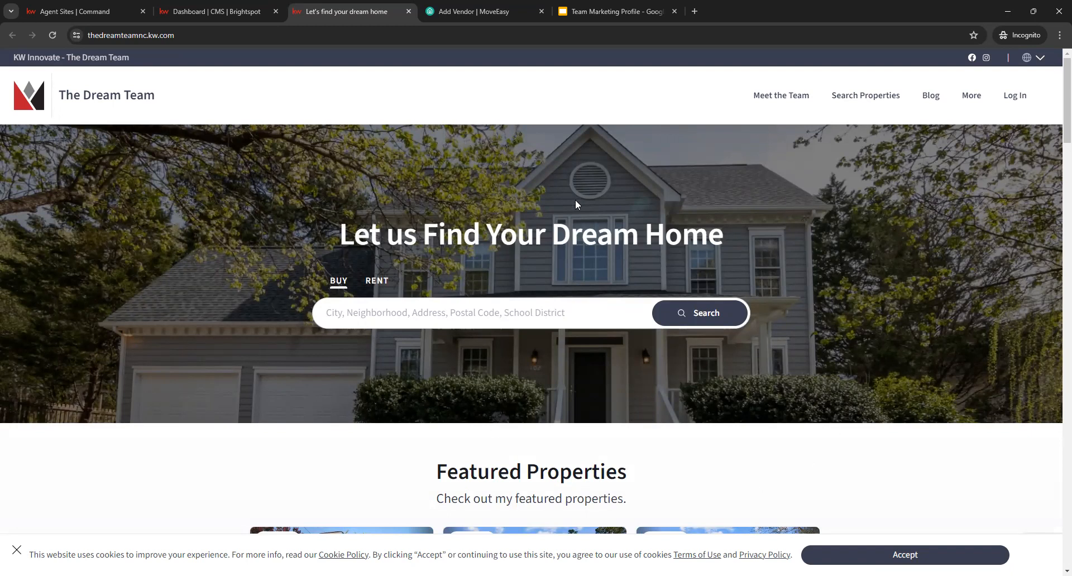
scroll(902, 240, "down", 5)
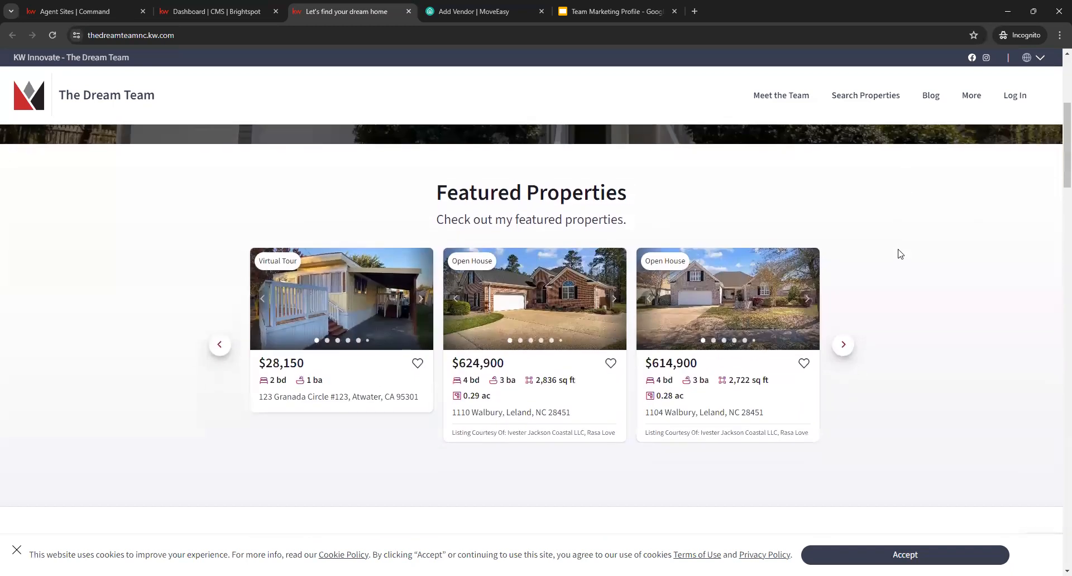
scroll(1050, 291, "down", 5)
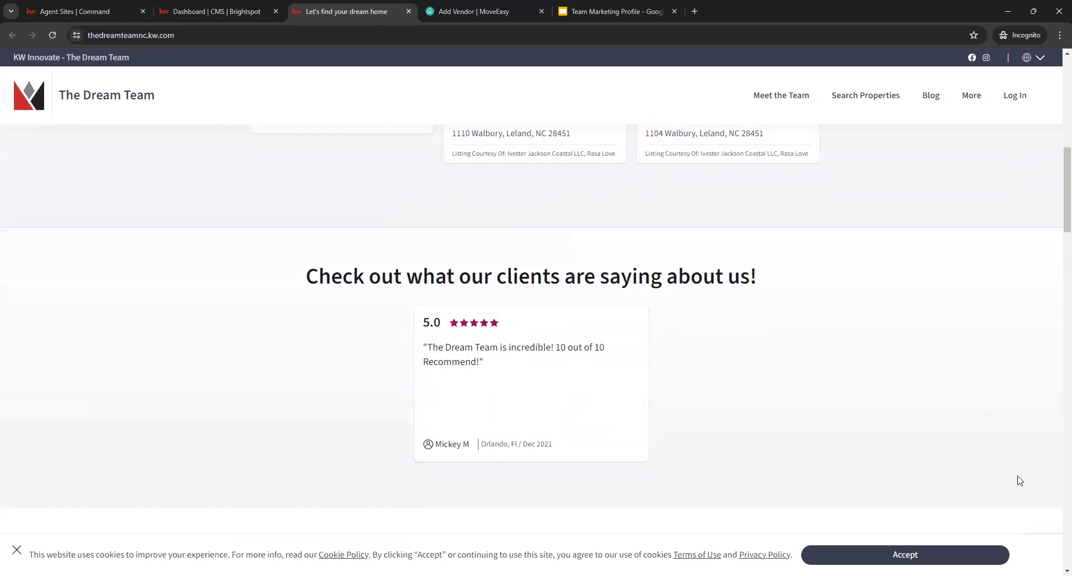
scroll(866, 435, "down", 8)
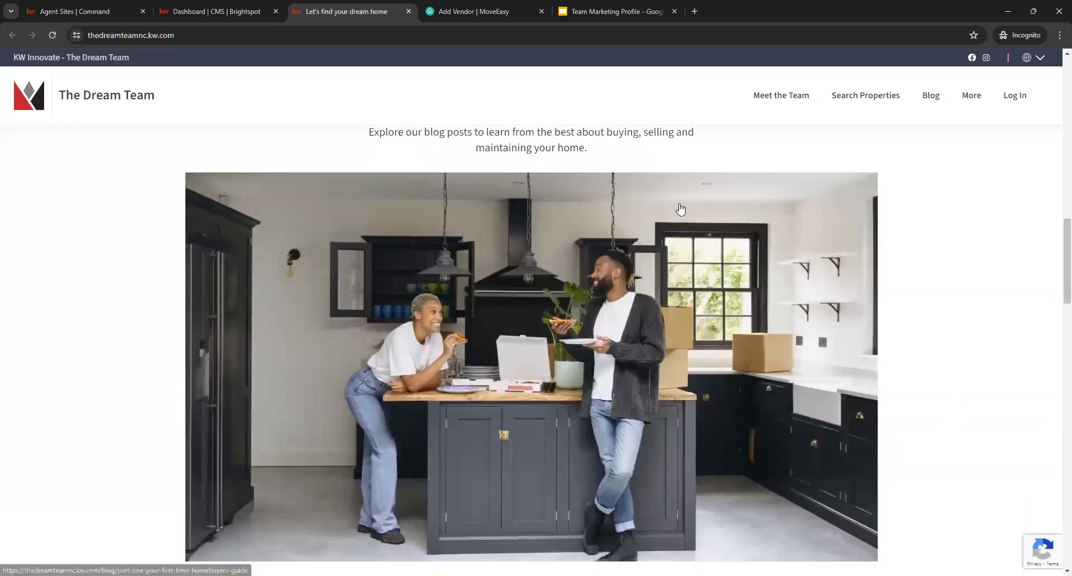
scroll(821, 375, "down", 4)
scroll(821, 375, "down", 6)
scroll(974, 368, "up", 10)
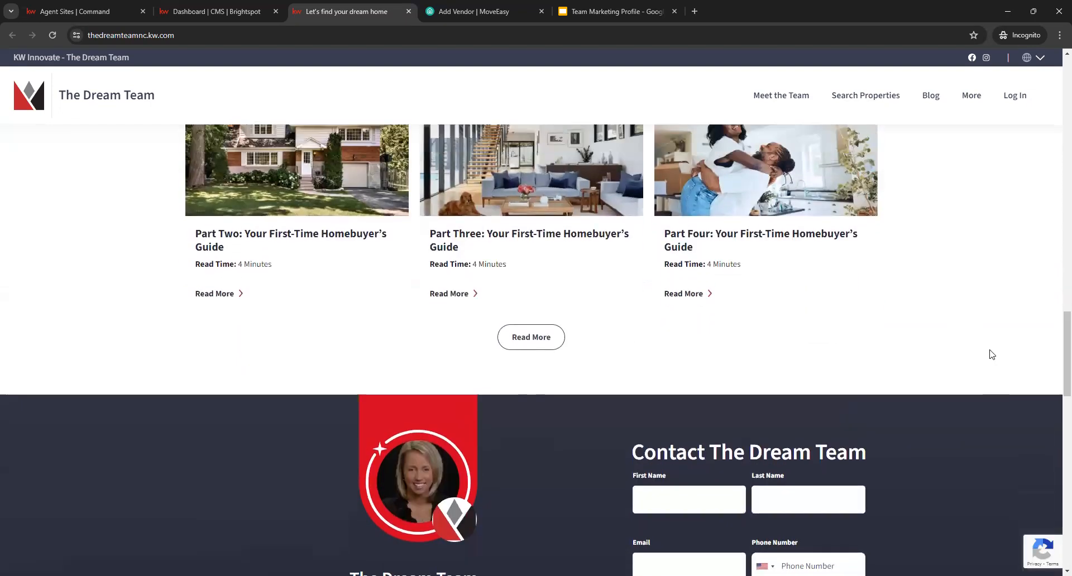
- Open the full Blog page from the homepage's blog section and reveal the additional links under More in the site navigation
scroll(919, 313, "down", 10)
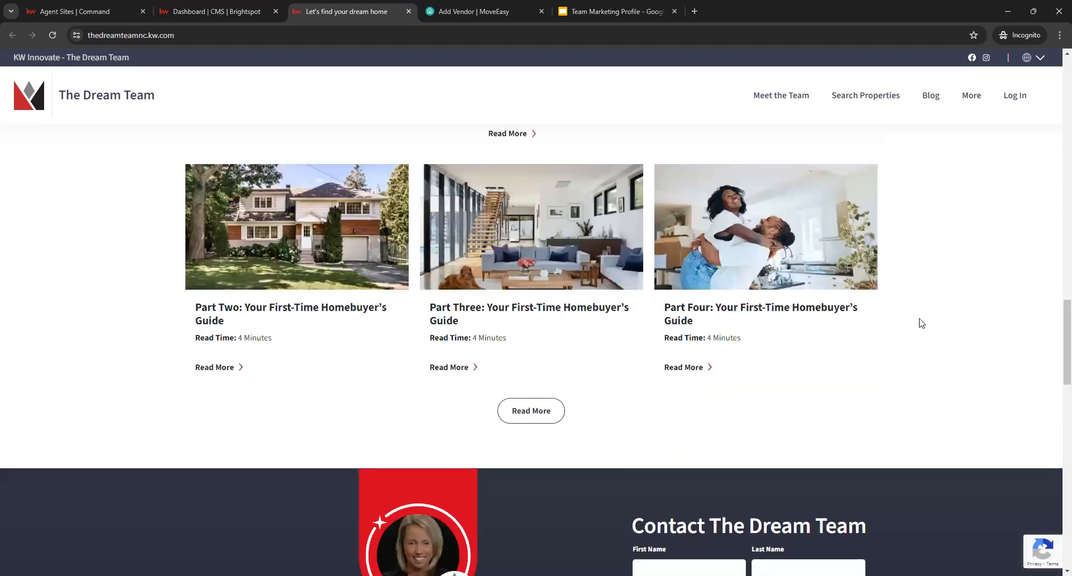
left_click(545, 412)
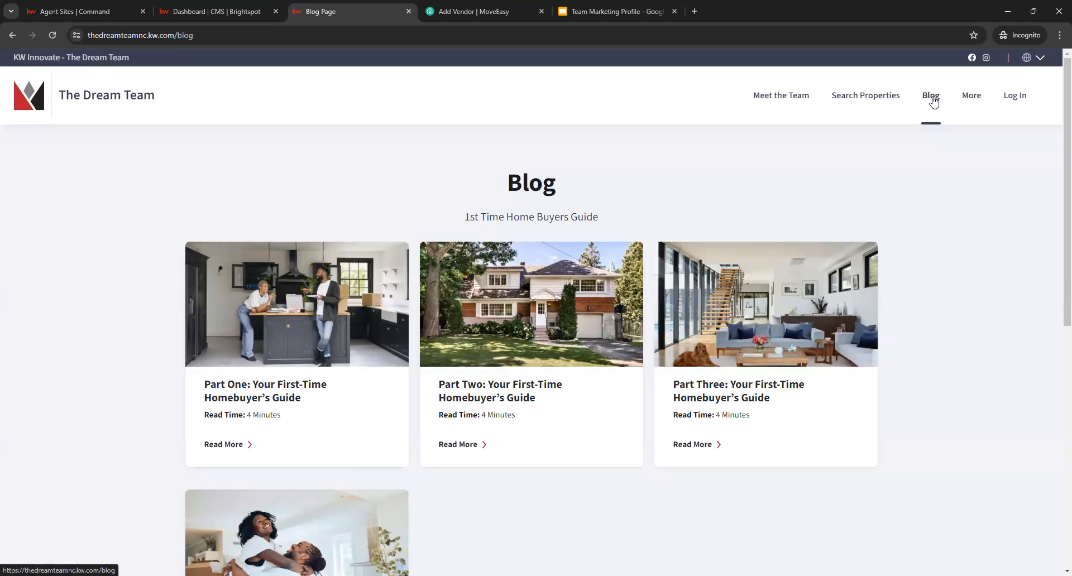
mouse_move(972, 103)
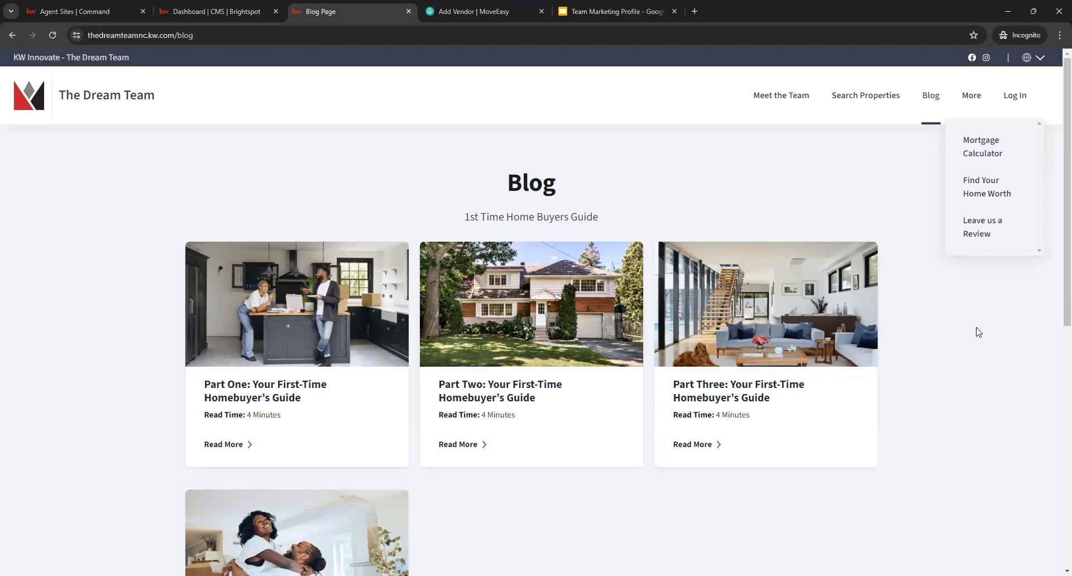
- Open the Meet the Team page and review the company profile, team member cards and preferred vendors section
left_click(776, 105)
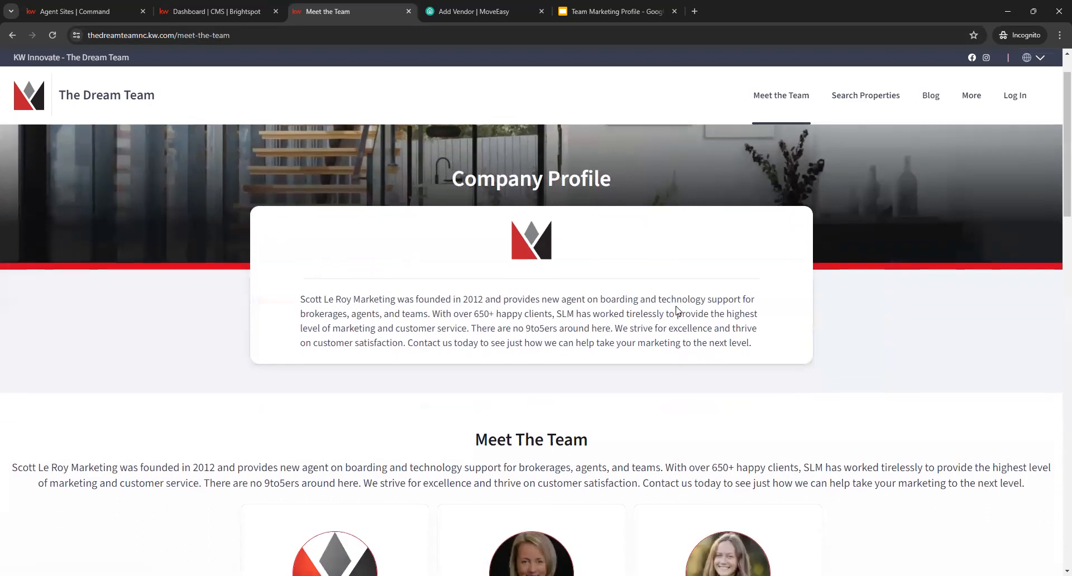
scroll(679, 310, "down", 5)
scroll(901, 363, "down", 7)
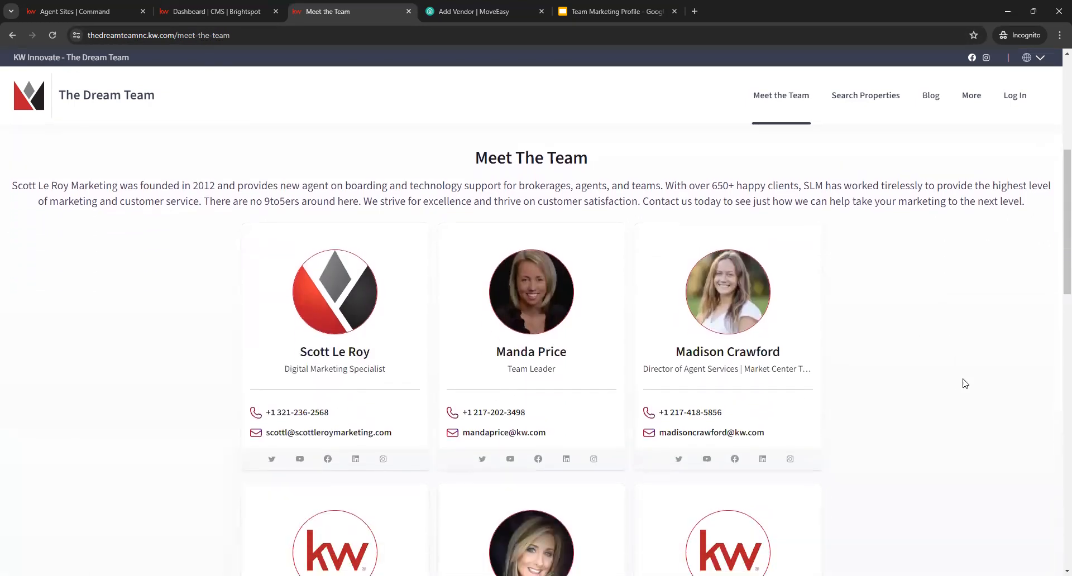
scroll(968, 389, "down", 9)
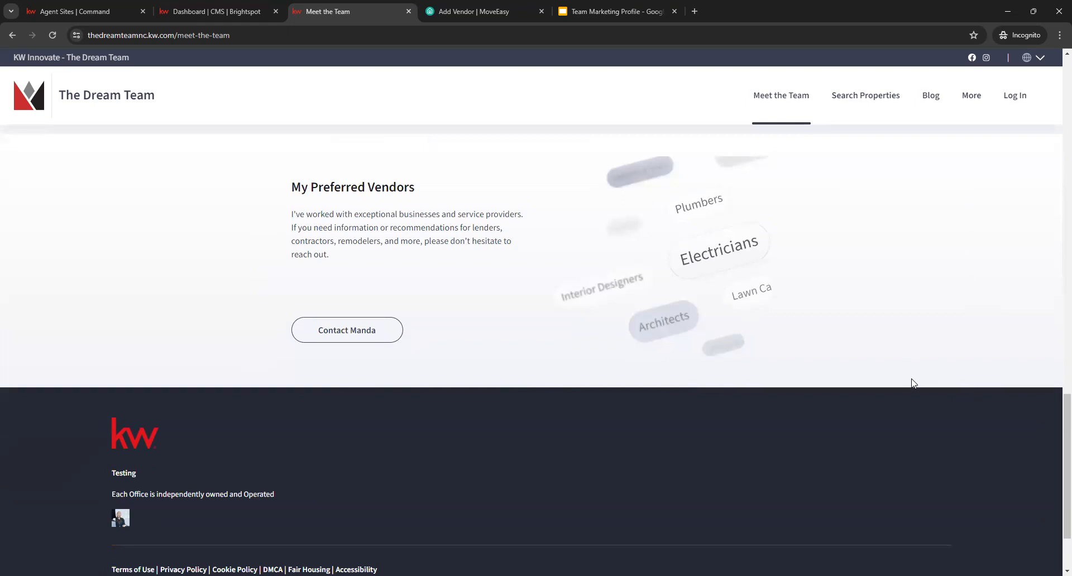
scroll(878, 346, "up", 5)
scroll(877, 345, "up", 20)
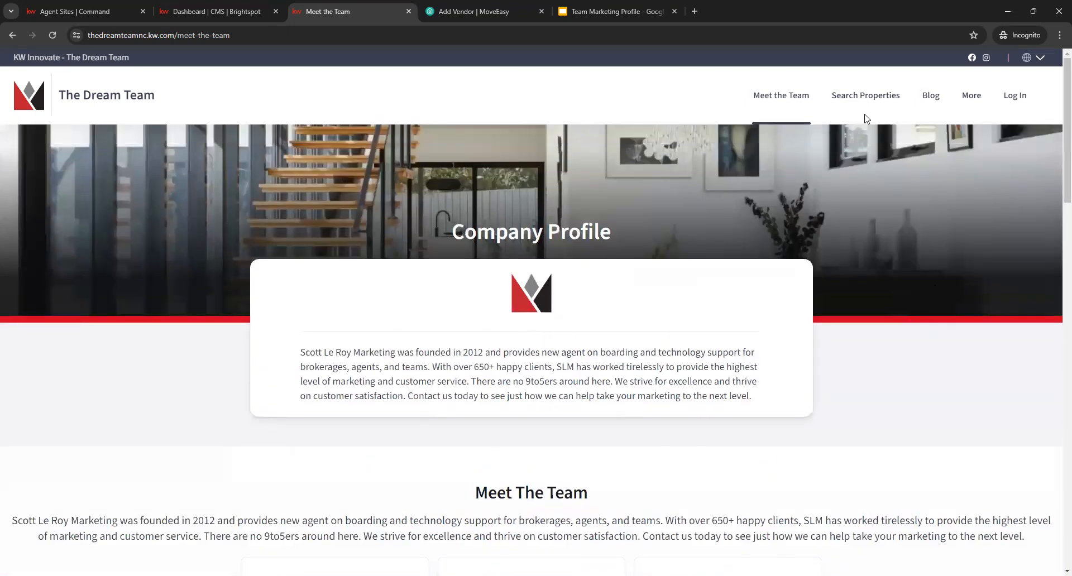
- Check the website's Search Properties and Log In links, closing the login page without signing in
left_click(865, 97)
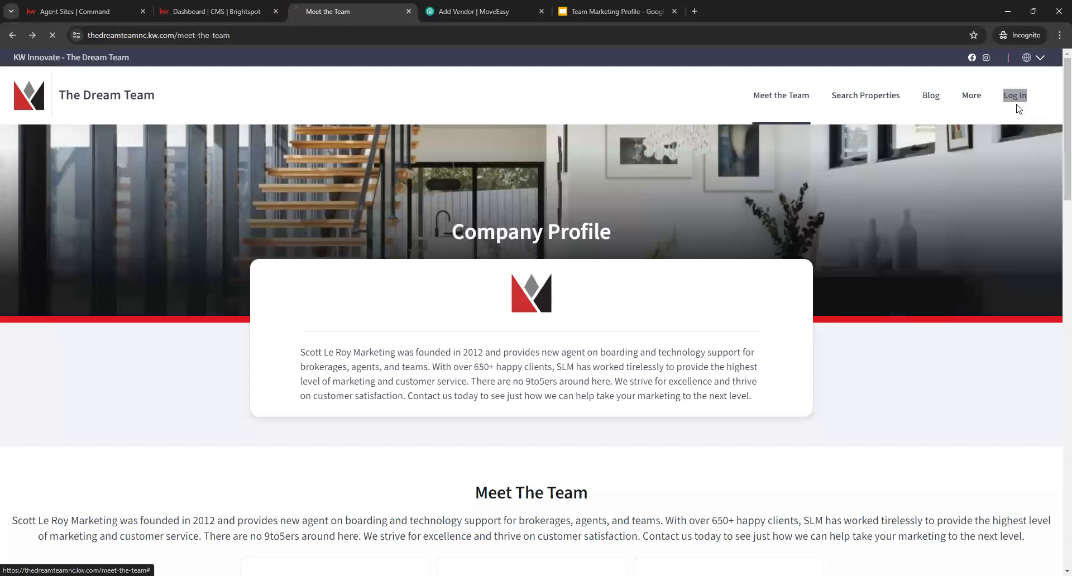
left_click(1017, 106)
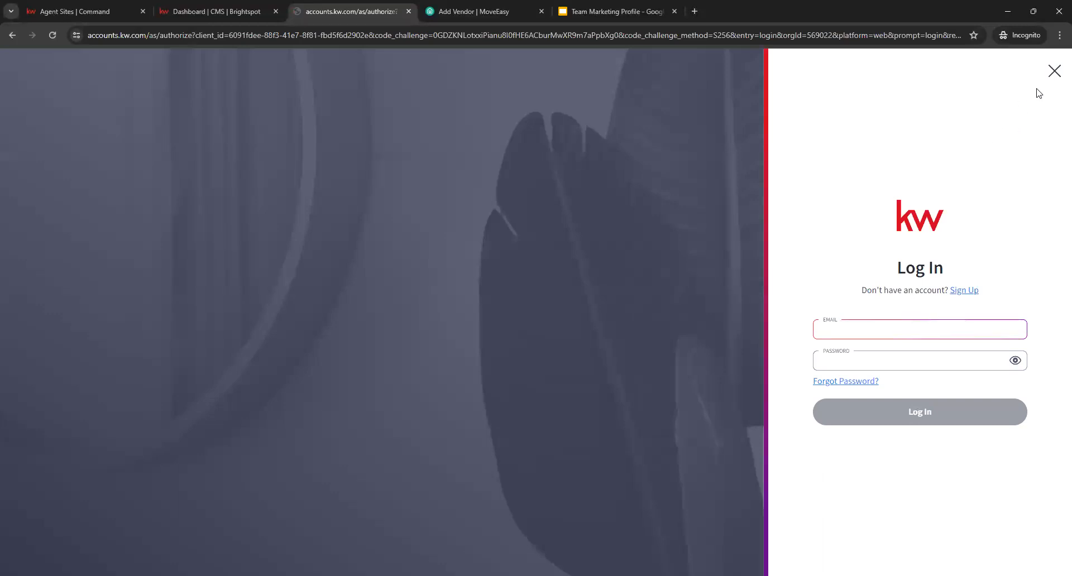
left_click(1053, 71)
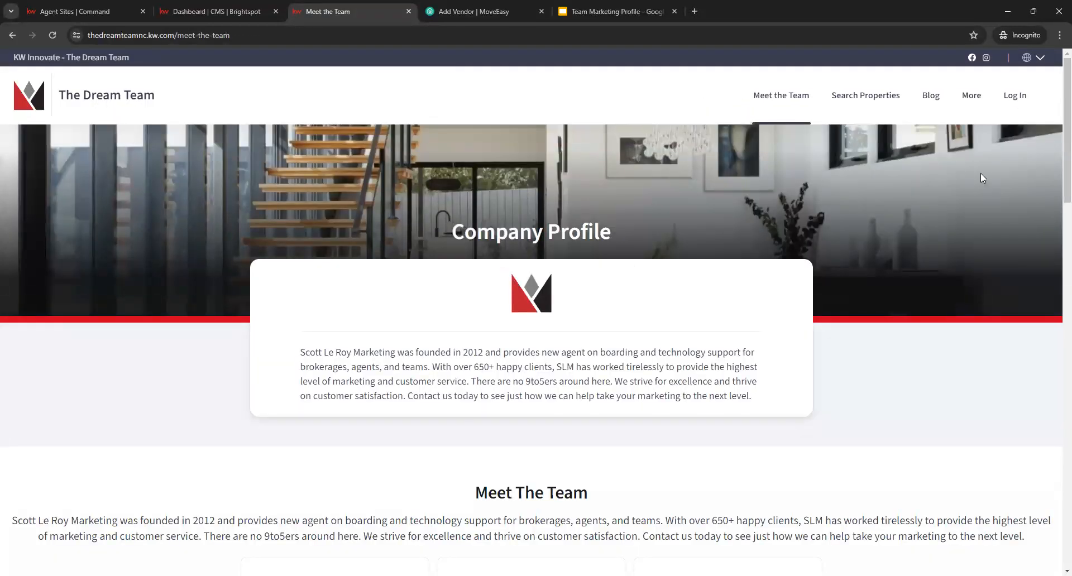
- Switch the website's language to Italiano and review the translated Meet the Team page
left_click(1039, 61)
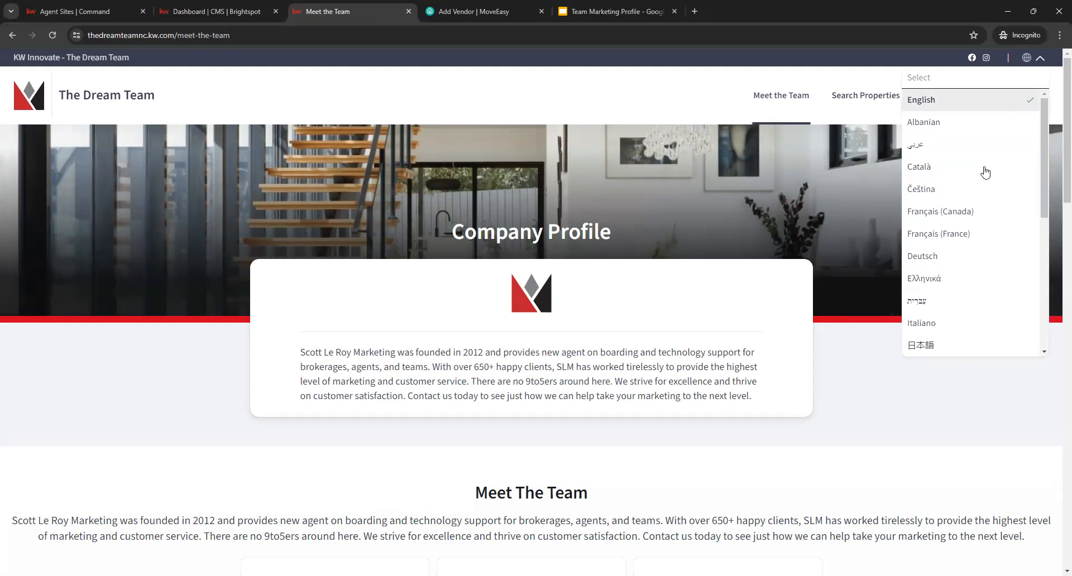
left_click(975, 323)
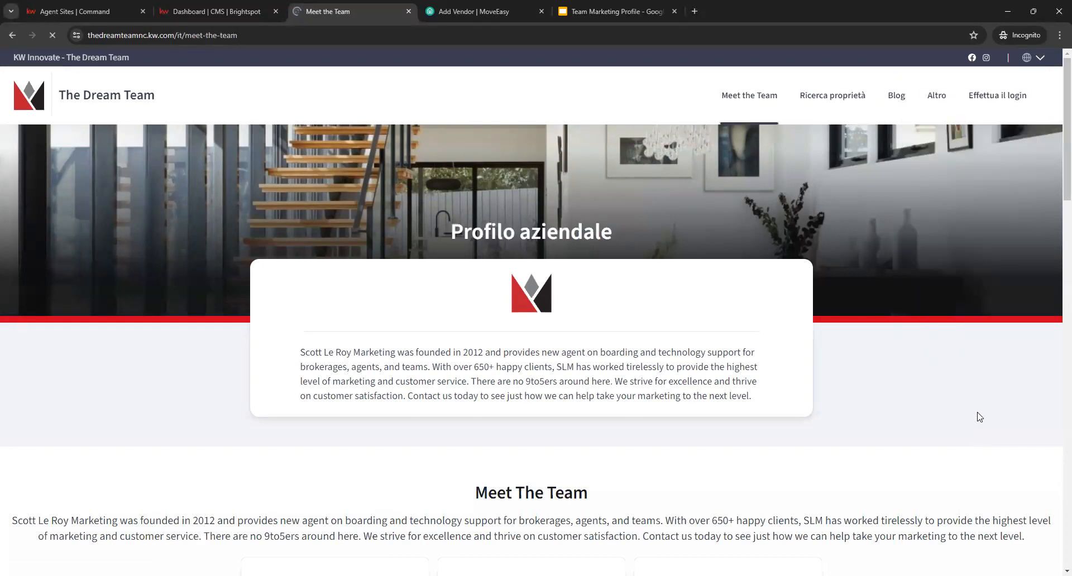
scroll(896, 430, "down", 15)
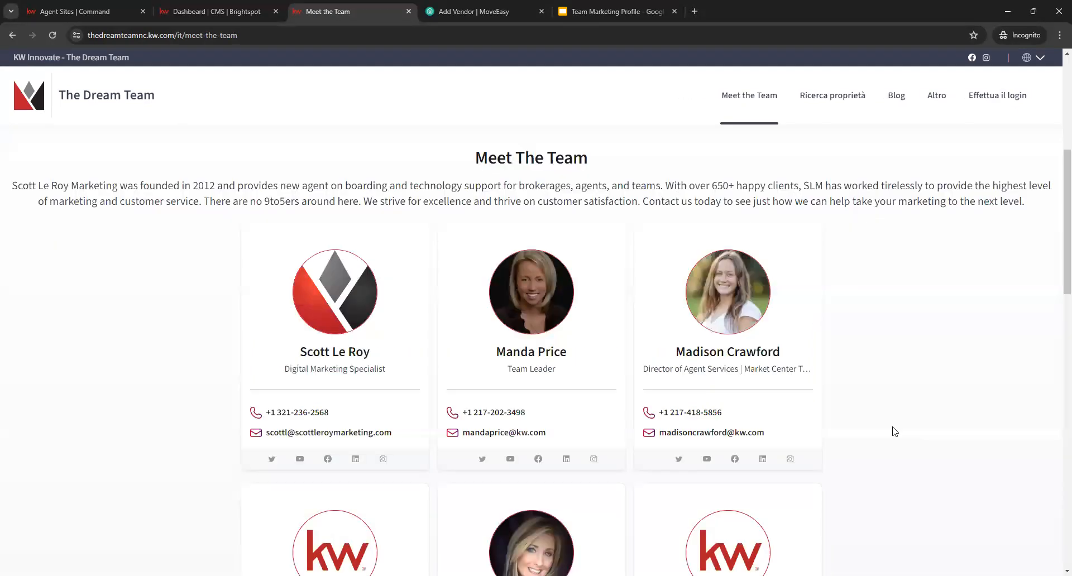
scroll(896, 428, "down", 5)
scroll(896, 427, "up", 3)
scroll(896, 427, "down", 3)
scroll(894, 426, "up", 10)
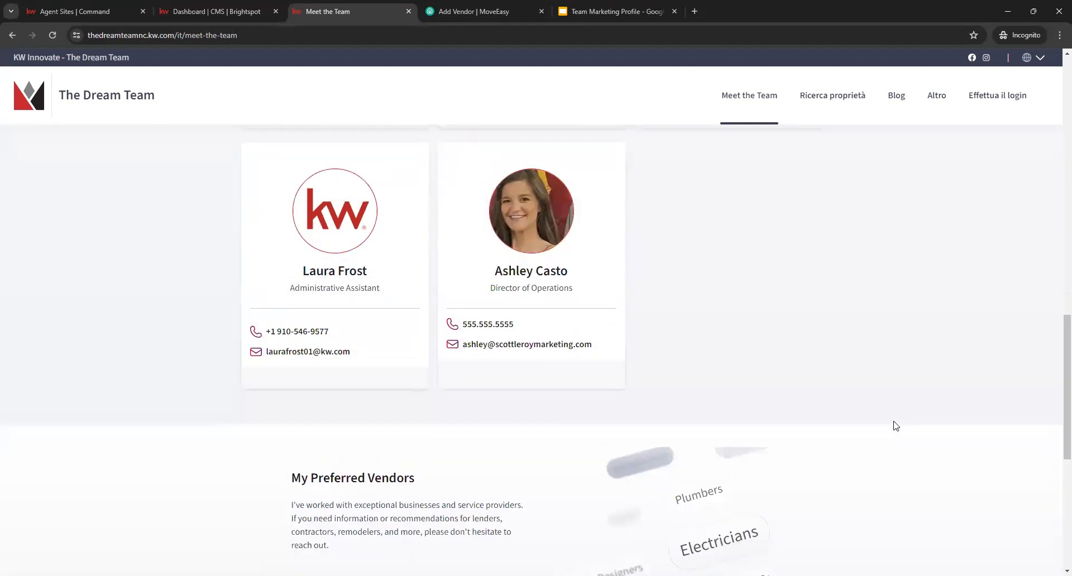
scroll(871, 464, "up", 5)
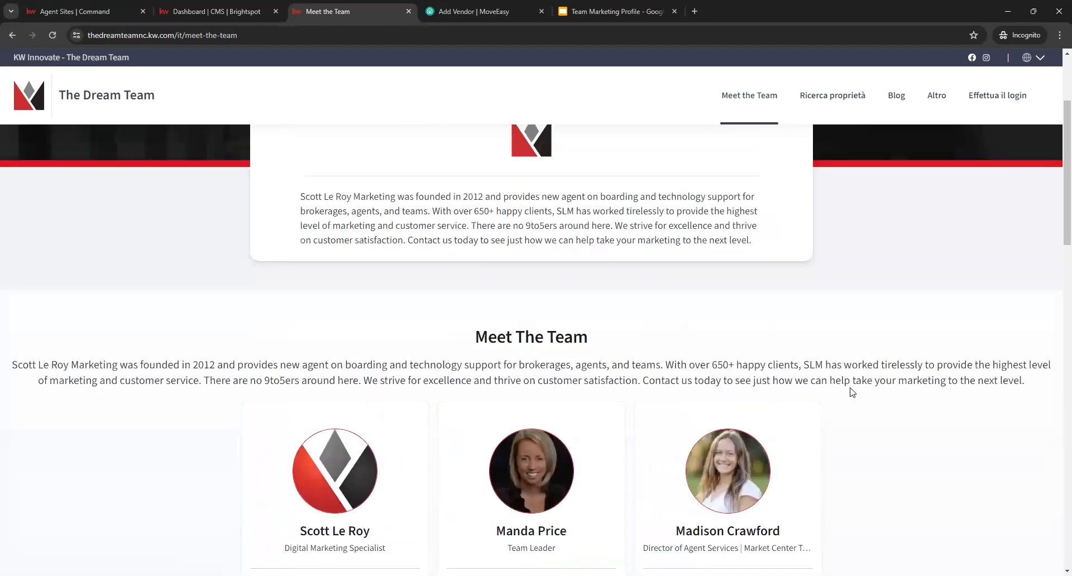
scroll(853, 390, "up", 3)
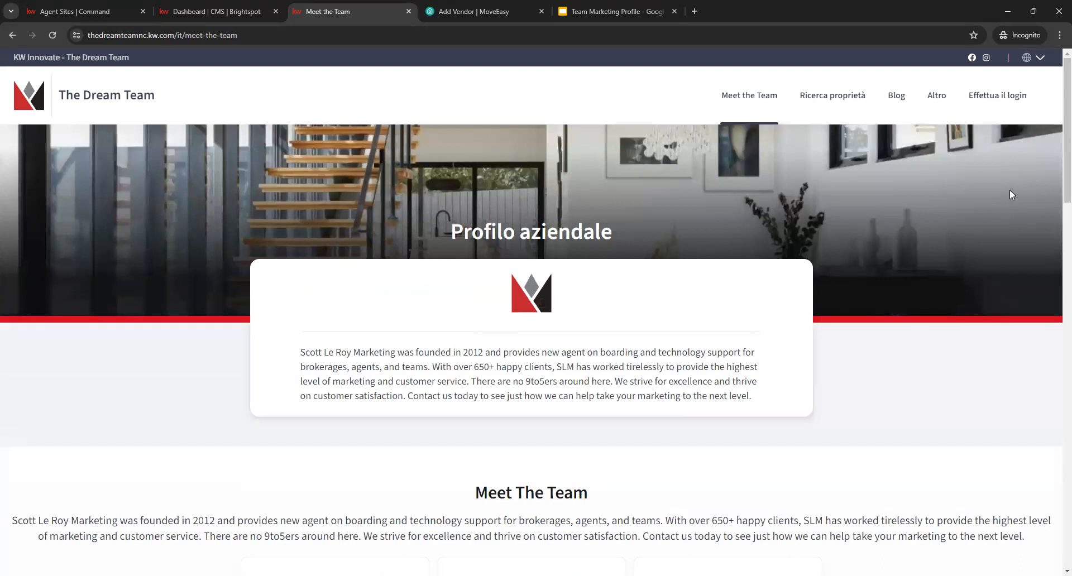
- Set the website's language back to English and return to the Brightspot CMS dashboard
left_click_drag(665, 105, 640, 93)
left_click(1053, 97)
left_click(634, 113)
left_click(1041, 57)
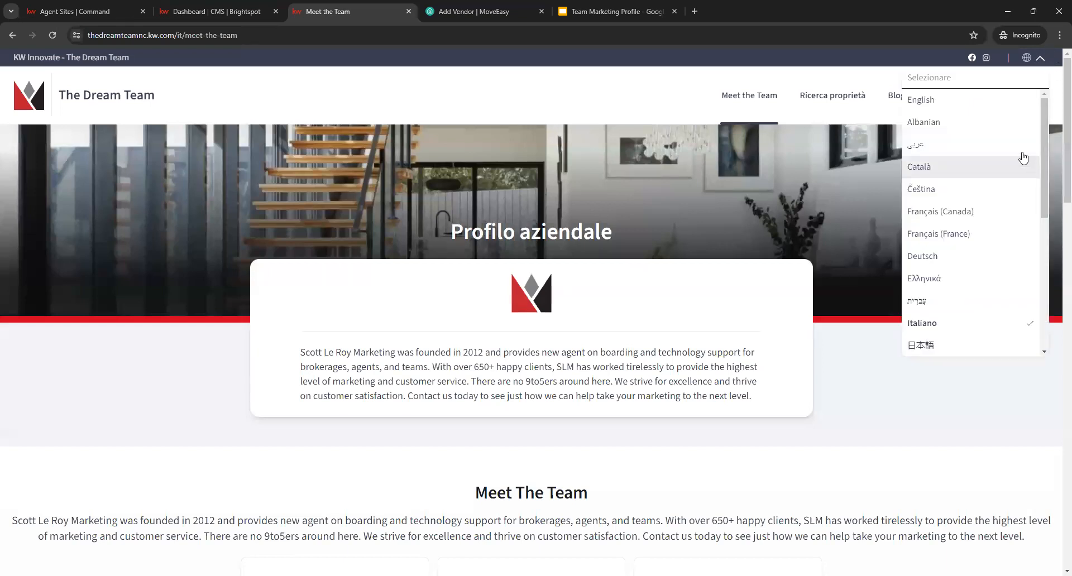
left_click(946, 103)
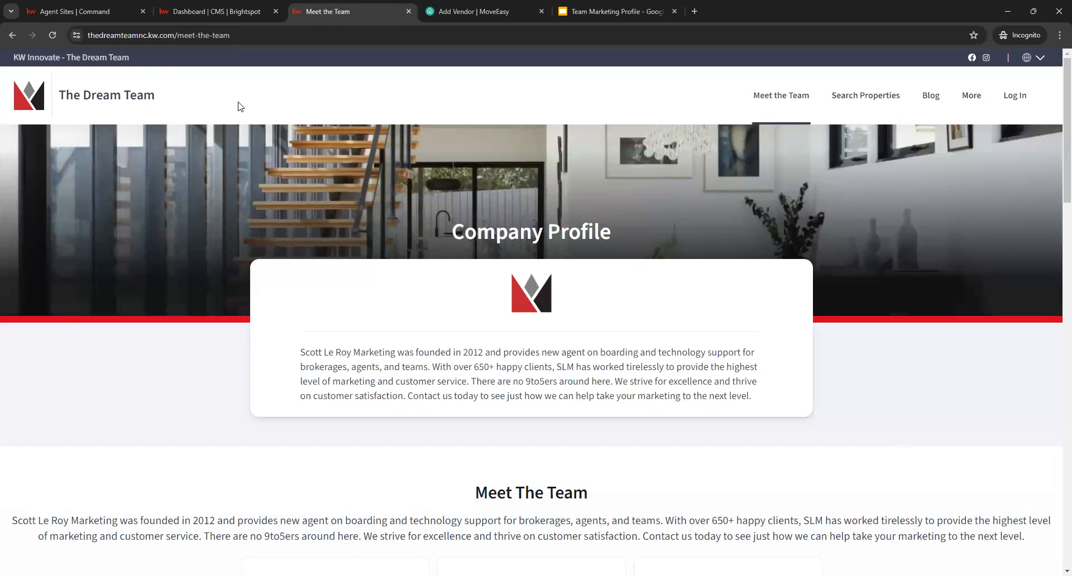
left_click(197, 6)
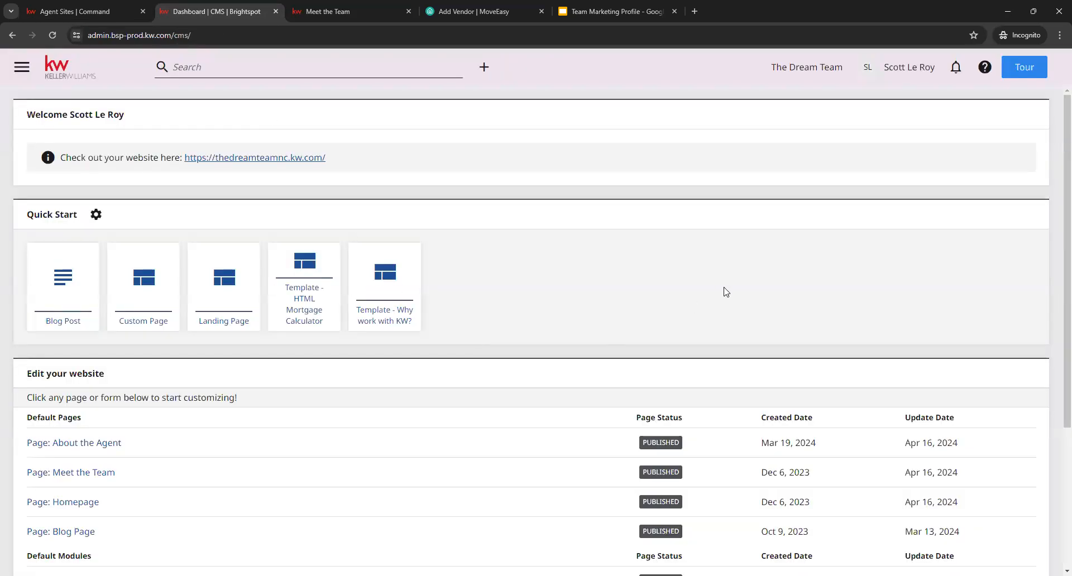